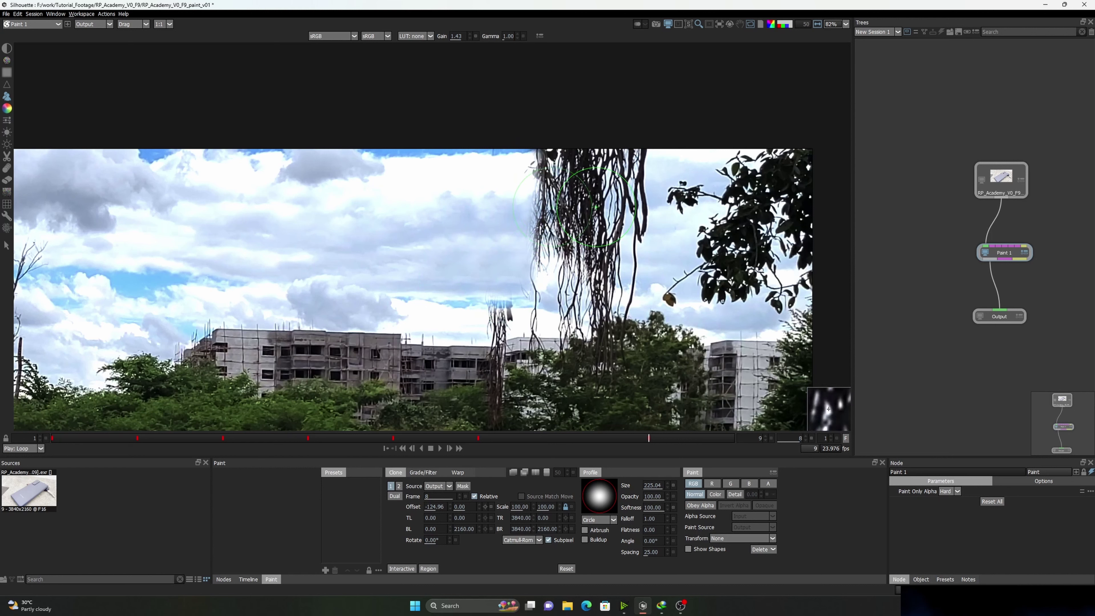
# - Clone clean sky over the outer tip of the small leafy branch beside the hanging roots
pyautogui.scroll(3, 596, 207)
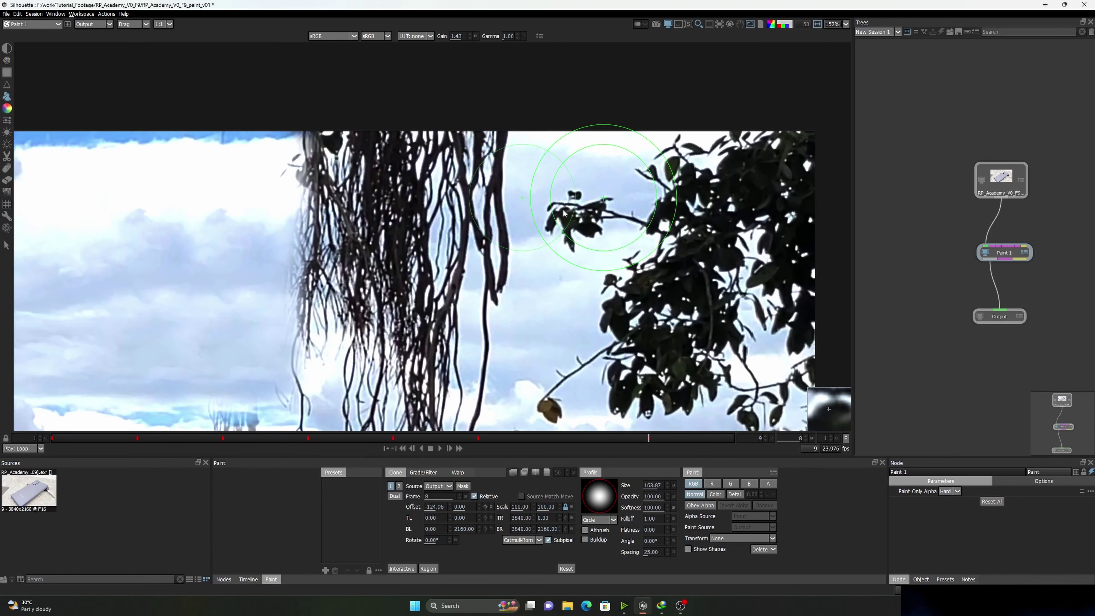
pyautogui.moveTo(564, 213); pyautogui.dragTo(500, 231)
pyautogui.scroll(1, 557, 208)
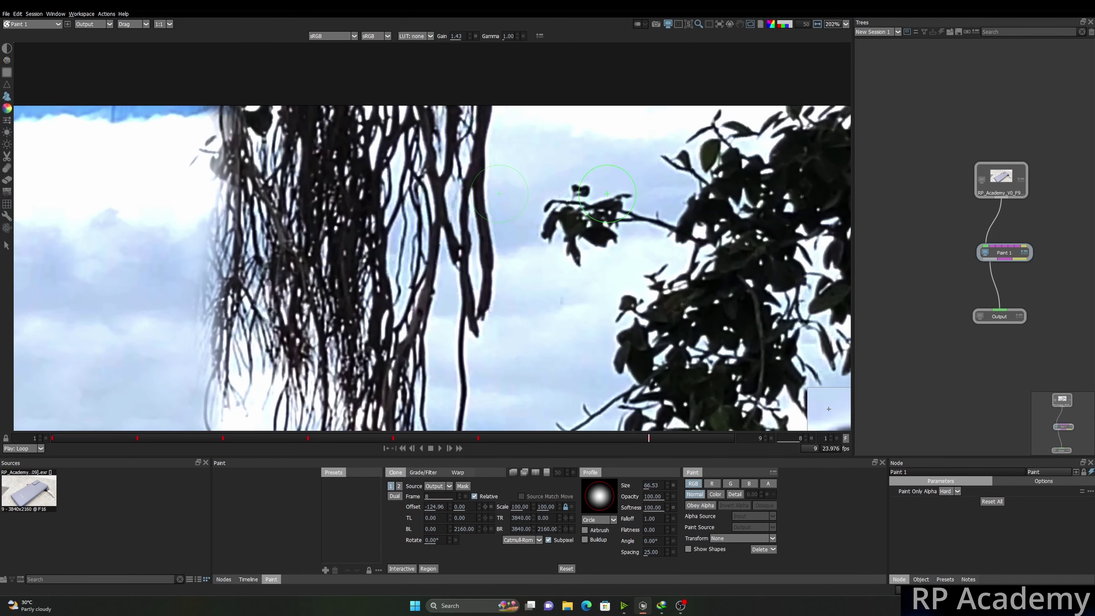
pyautogui.scroll(1, 542, 177)
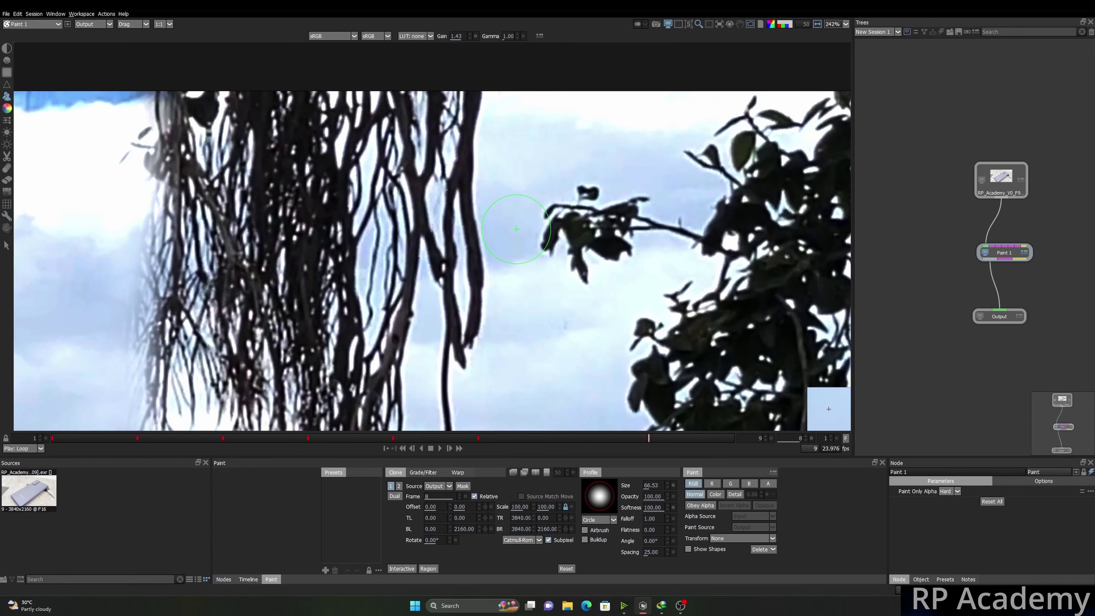
pyautogui.moveTo(540, 229)
pyautogui.mouseDown()
pyautogui.moveTo(548, 268)
pyautogui.moveTo(557, 189)
pyautogui.moveTo(567, 281)
pyautogui.mouseUp()
pyautogui.scroll(1, 567, 280)
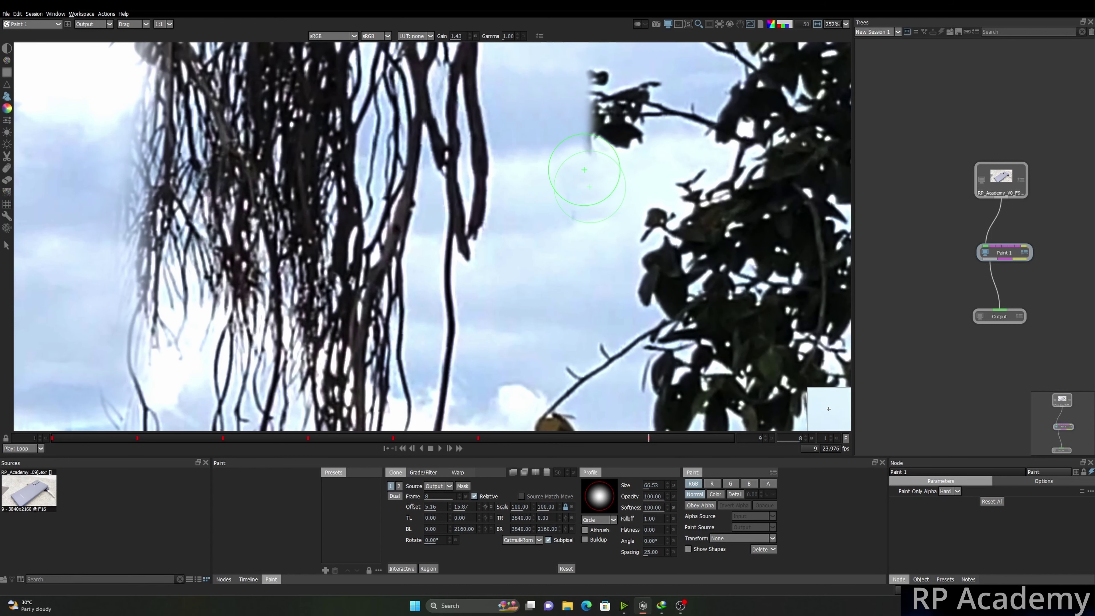
# - Clone clouds over the upper hanging roots with a brush of about 214 and an offset of about -188, 20
pyautogui.scroll(-2, 537, 145)
pyautogui.scroll(-3, 539, 146)
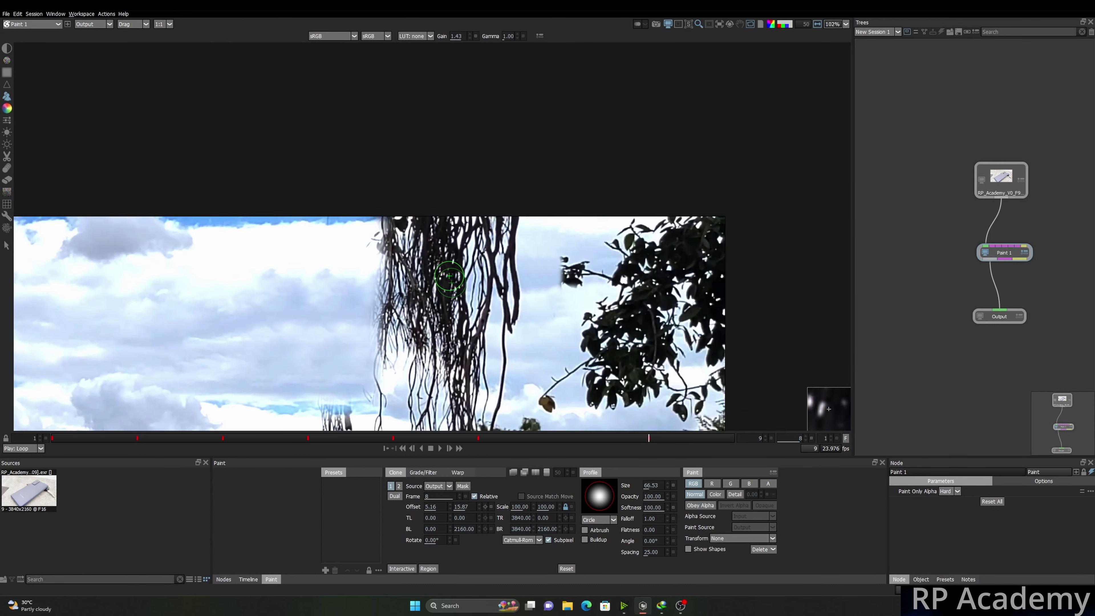
pyautogui.moveTo(406, 286); pyautogui.dragTo(469, 286)
pyautogui.moveTo(434, 268)
pyautogui.mouseDown()
pyautogui.moveTo(417, 231)
pyautogui.moveTo(398, 264)
pyautogui.moveTo(384, 261)
pyautogui.moveTo(433, 273)
pyautogui.moveTo(375, 298)
pyautogui.moveTo(381, 328)
pyautogui.moveTo(430, 337)
pyautogui.moveTo(464, 286)
pyautogui.moveTo(465, 232)
pyautogui.moveTo(490, 243)
pyautogui.moveTo(504, 227)
pyautogui.moveTo(484, 289)
pyautogui.moveTo(492, 311)
pyautogui.mouseUp()
pyautogui.scroll(6, 405, 266)
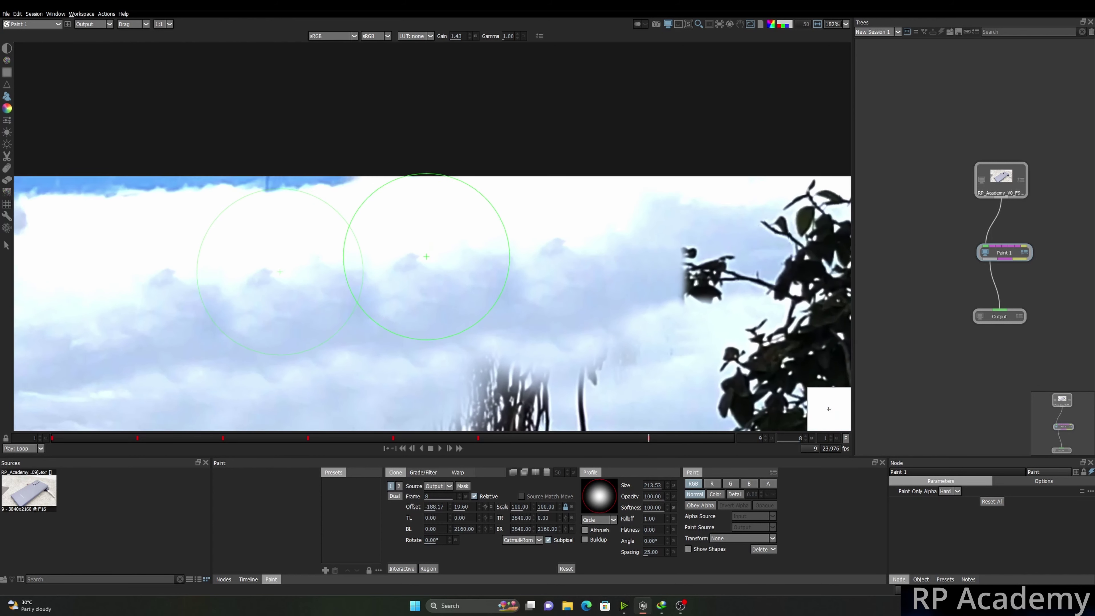
# - Blend the repeated cloud patterns by cloning nearby sky at 19 opacity with a brush size of about 97
pyautogui.moveTo(452, 258)
pyautogui.mouseDown()
pyautogui.moveTo(377, 263)
pyautogui.moveTo(266, 328)
pyautogui.moveTo(303, 319)
pyautogui.mouseUp()
pyautogui.keyDown('shift'); pyautogui.click(403, 240); pyautogui.keyUp('shift')
pyautogui.moveTo(421, 224)
pyautogui.mouseDown()
pyautogui.moveTo(401, 283)
pyautogui.moveTo(422, 275)
pyautogui.mouseUp()
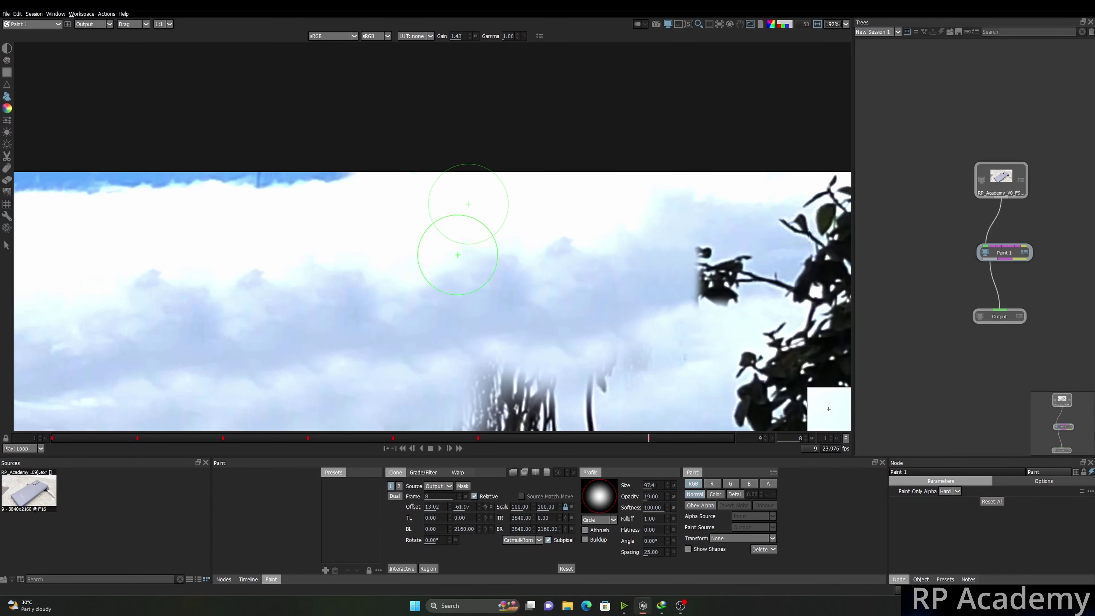
# - Clone sky at 100 opacity over the faint upper end of the root nearest the leafy tree
pyautogui.scroll(-3, 428, 282)
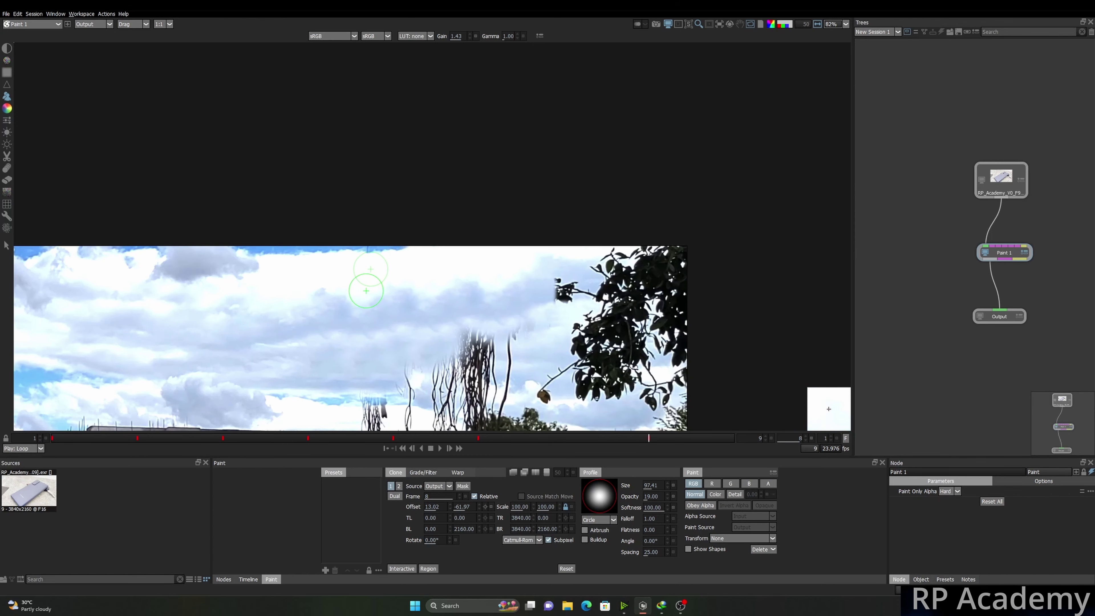
pyautogui.scroll(-2, 416, 314)
pyautogui.scroll(3, 416, 313)
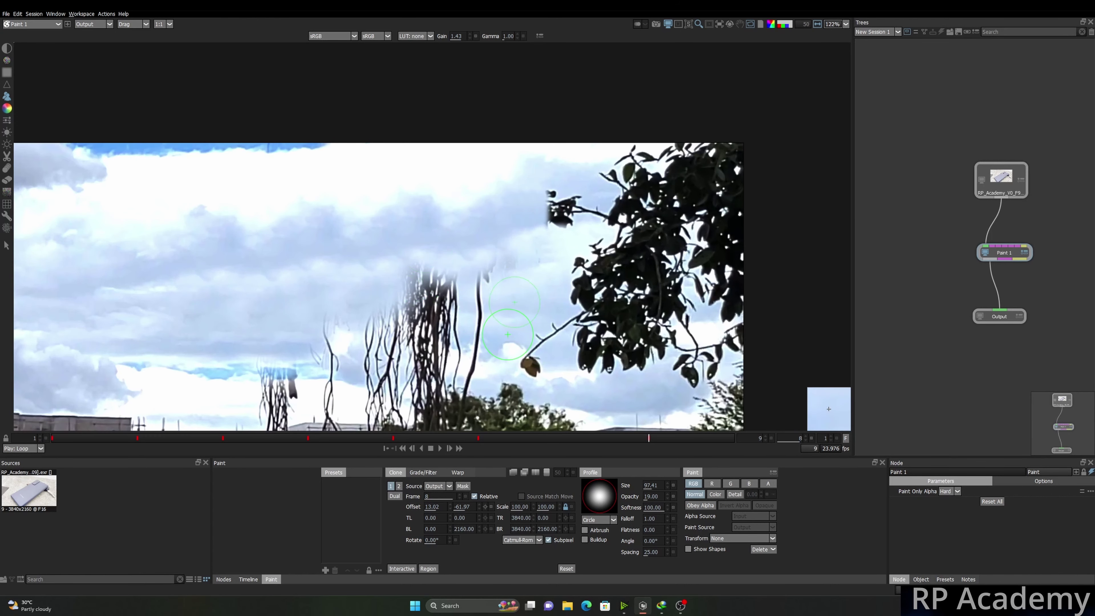
pyautogui.moveTo(473, 294); pyautogui.dragTo(489, 272)
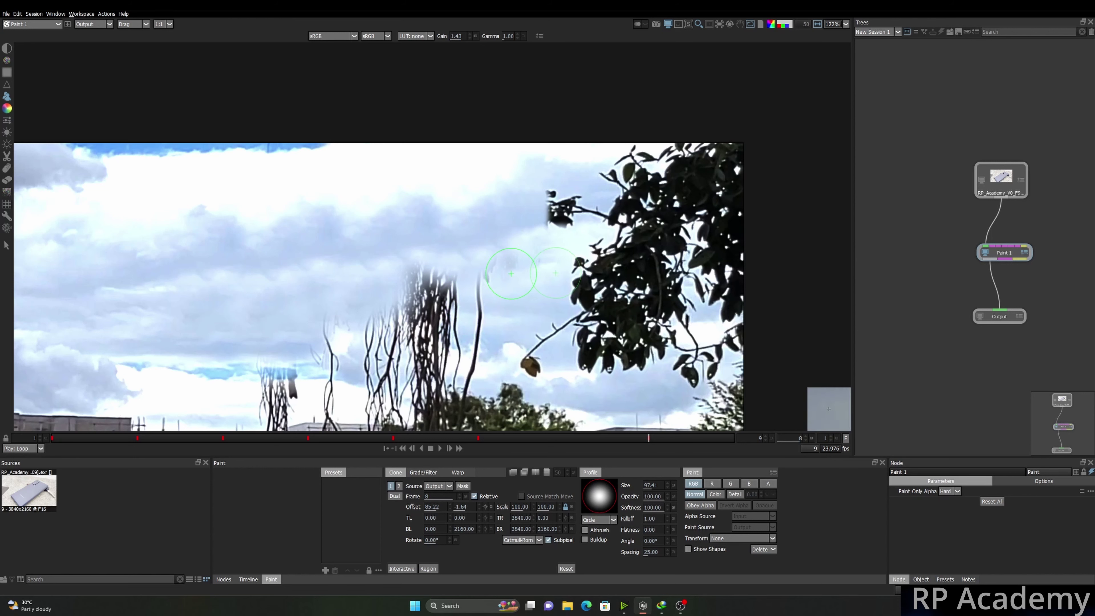
# - Clone clouds over the middle stretch of the remaining hanging roots using an offset of about -289, -11
pyautogui.moveTo(455, 291); pyautogui.dragTo(323, 306)
pyautogui.scroll(-5, 474, 284)
pyautogui.scroll(3, 444, 281)
pyautogui.scroll(3, 425, 310)
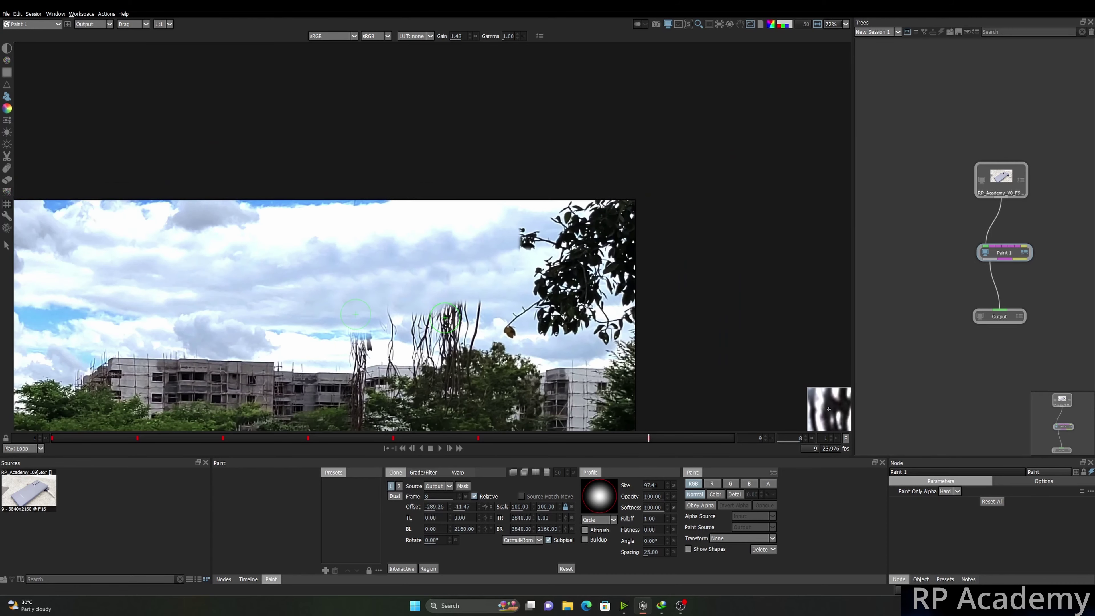
pyautogui.scroll(4, 410, 328)
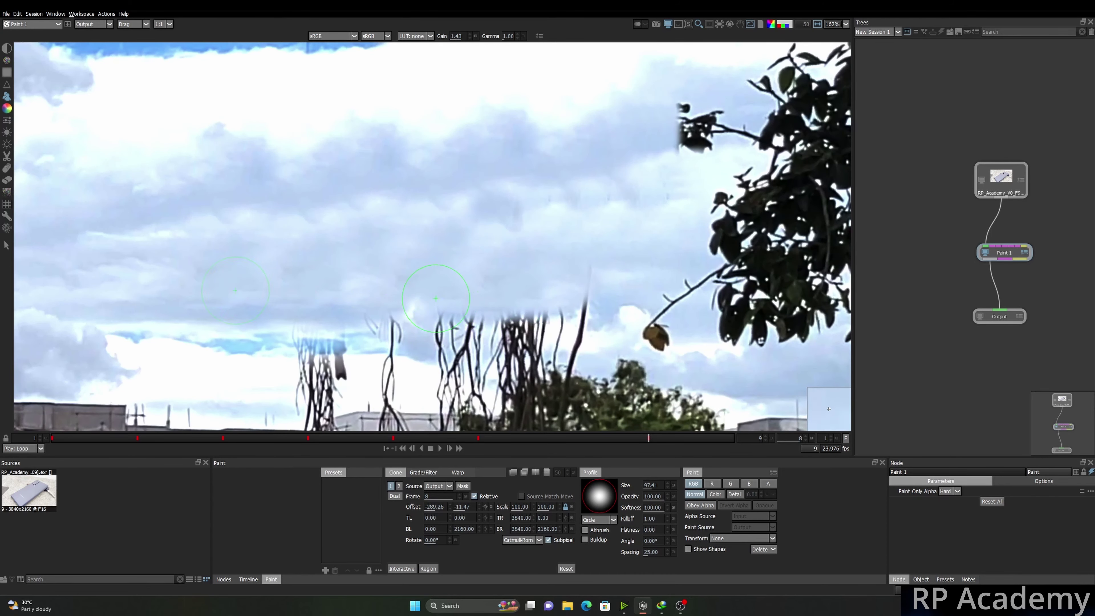
pyautogui.scroll(-5, 493, 307)
pyautogui.scroll(-5, 493, 306)
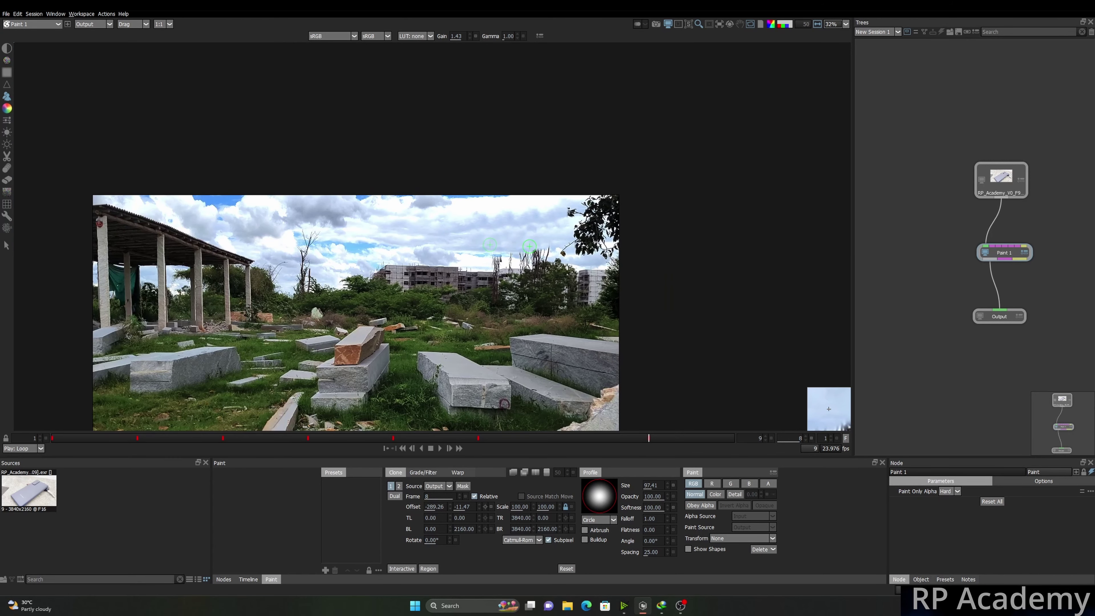
pyautogui.scroll(-2, 504, 403)
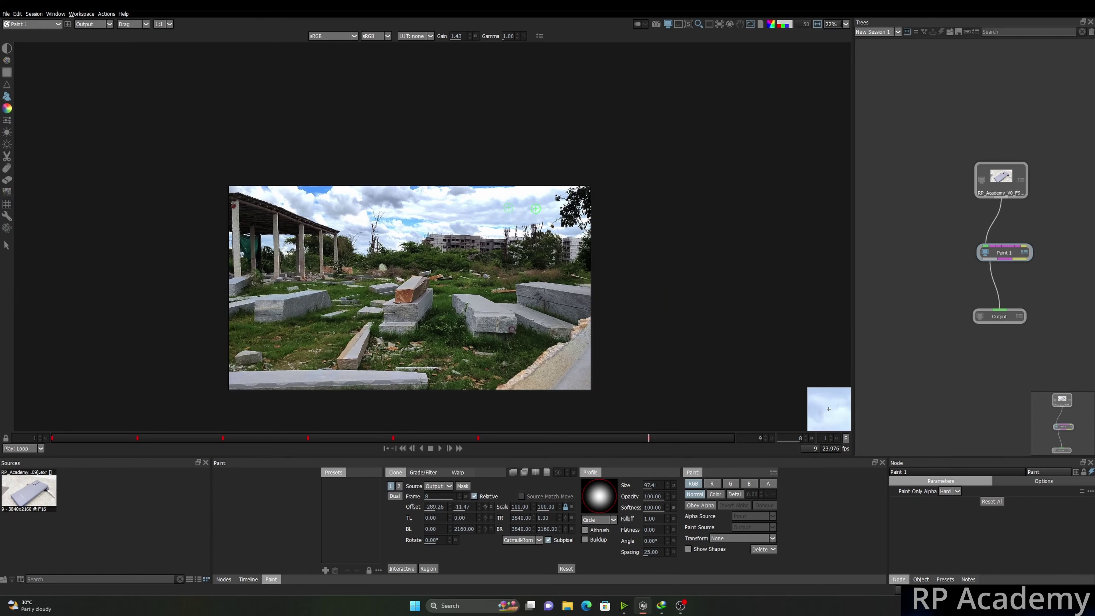
# - Advance to the frame with the white van and reset the clone offset to zero
pyautogui.press('x')
pyautogui.scroll(3, 507, 282)
pyautogui.moveTo(502, 280); pyautogui.dragTo(772, 175)
pyautogui.scroll(-3, 408, 243)
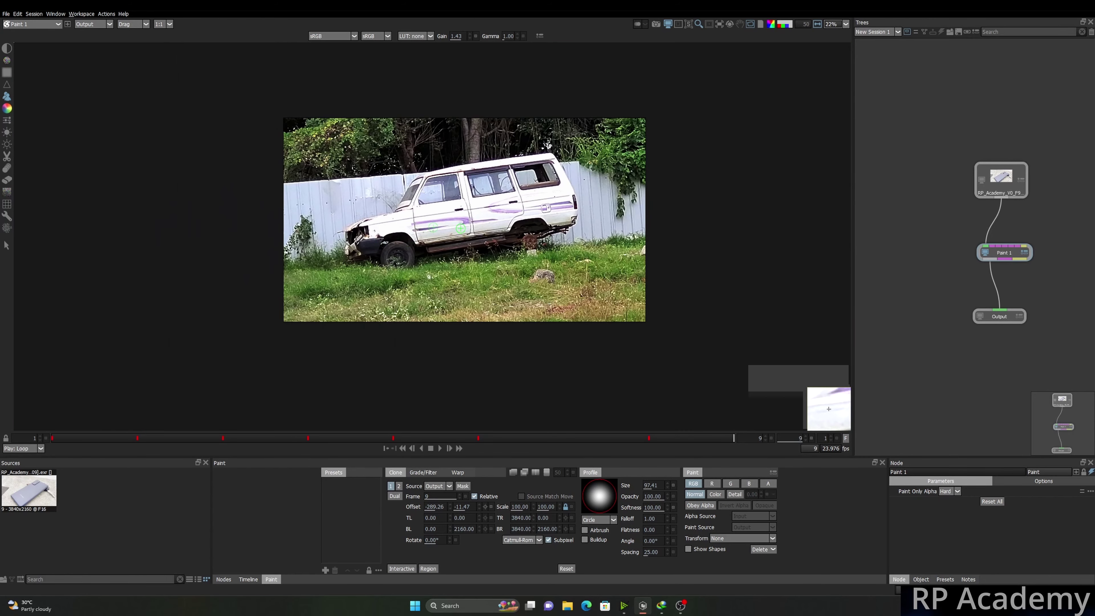
pyautogui.scroll(2, 305, 238)
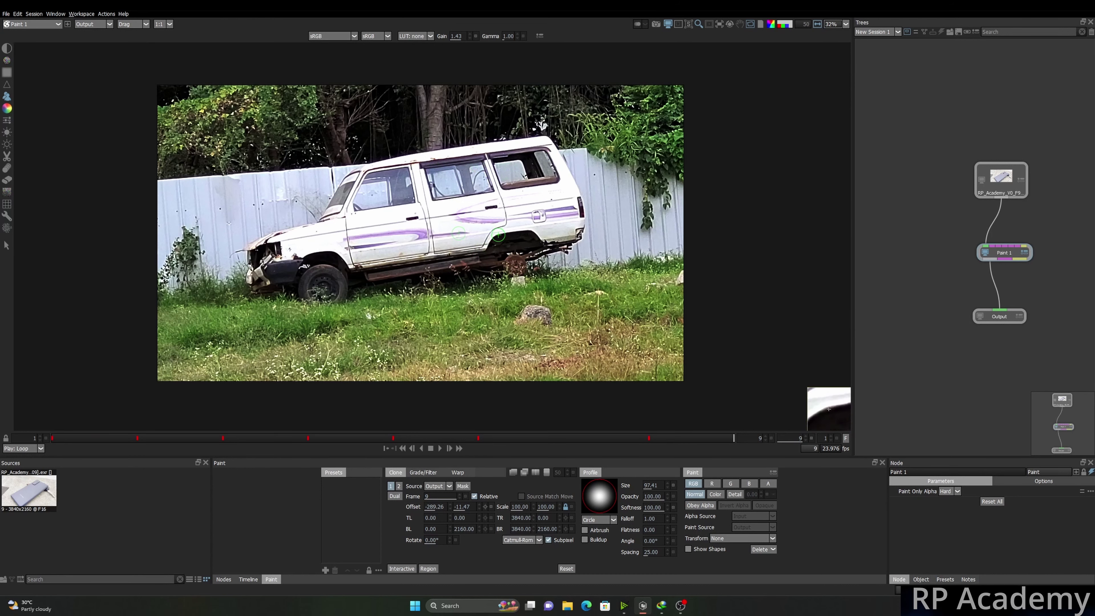
pyautogui.scroll(1, 498, 235)
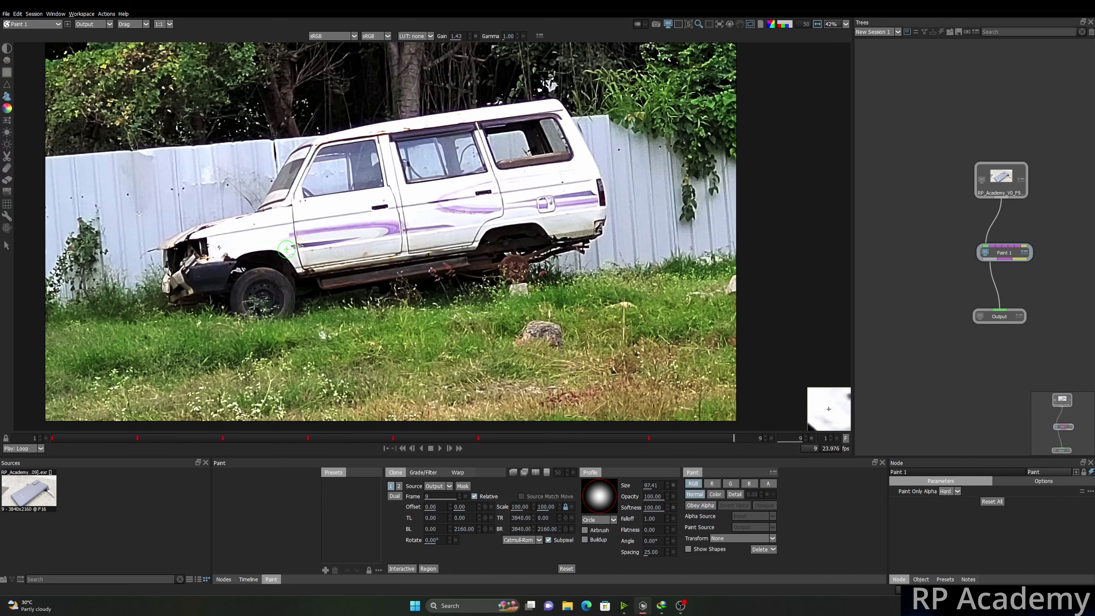
# - Clone the van's front wheel over its bare rear hub using an offset of about -1406, 164 and a brush of about 178
pyautogui.scroll(5, 477, 276)
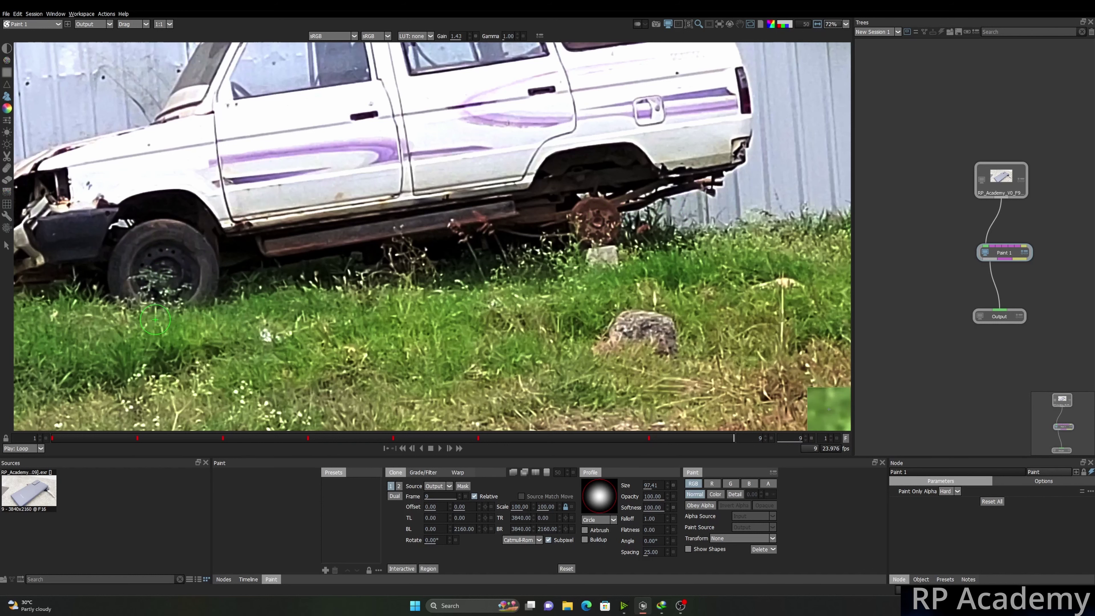
pyautogui.scroll(-3, 155, 319)
pyautogui.scroll(2, 297, 276)
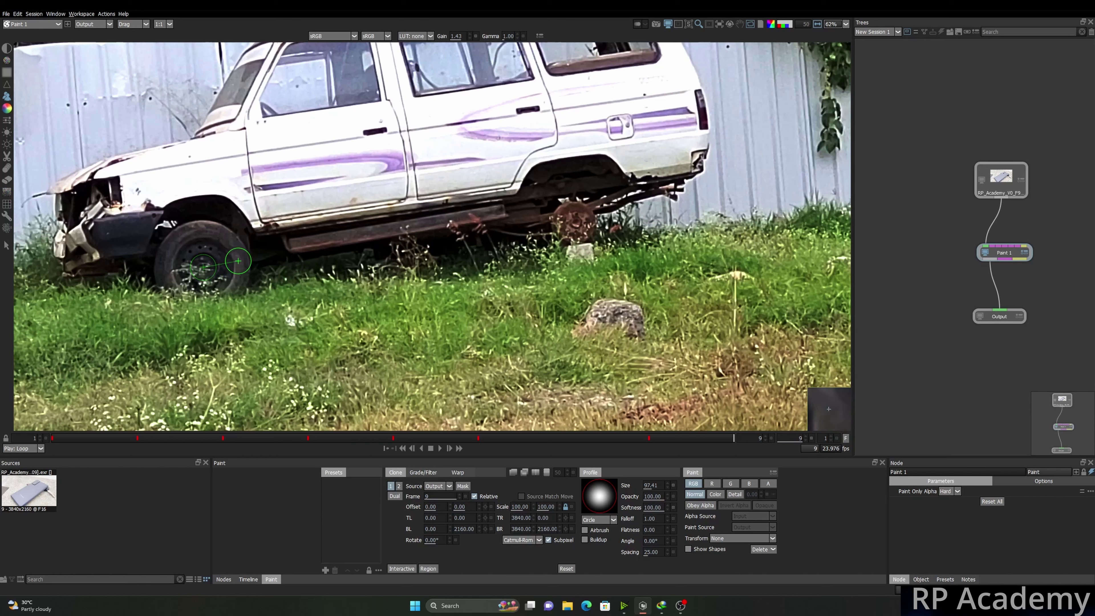
pyautogui.moveTo(238, 261)
pyautogui.mouseDown()
pyautogui.moveTo(582, 217)
pyautogui.moveTo(576, 224)
pyautogui.mouseUp()
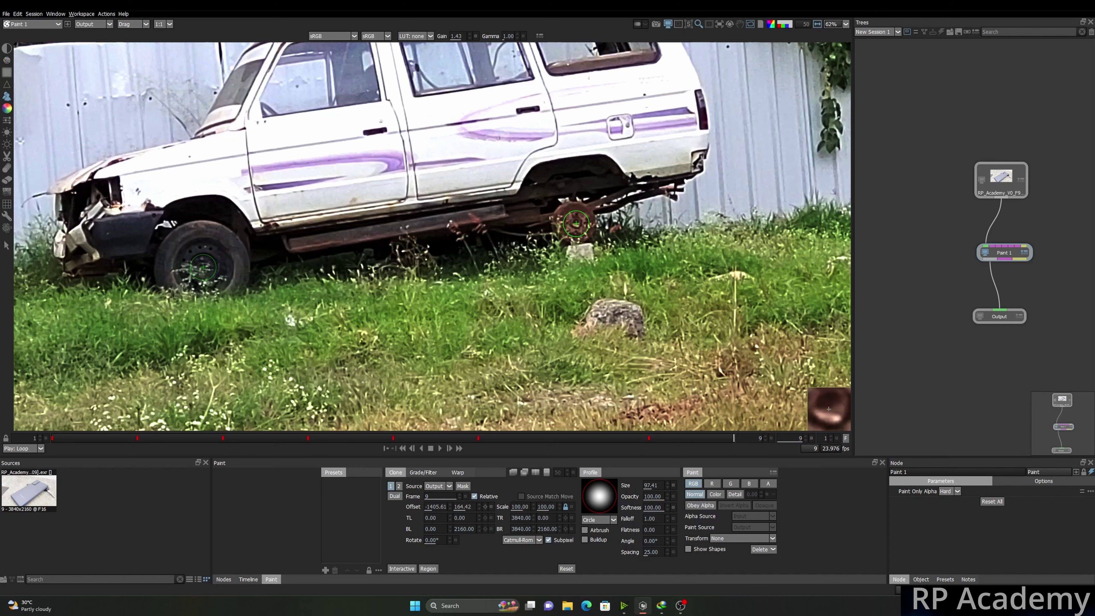
pyautogui.scroll(2, 585, 224)
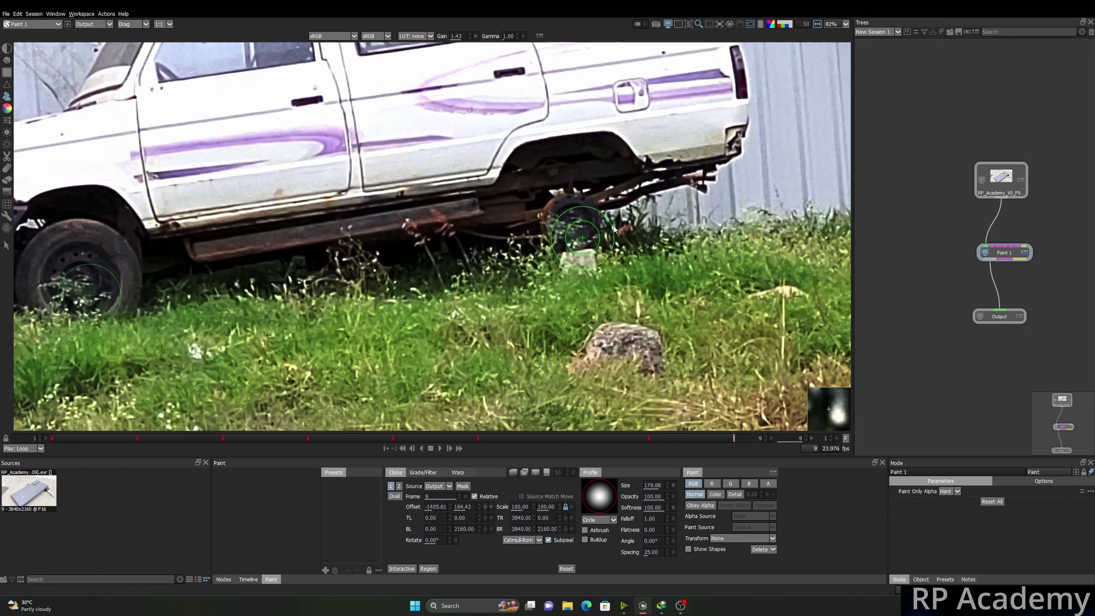
pyautogui.scroll(-3, 573, 242)
pyautogui.scroll(-1, 566, 245)
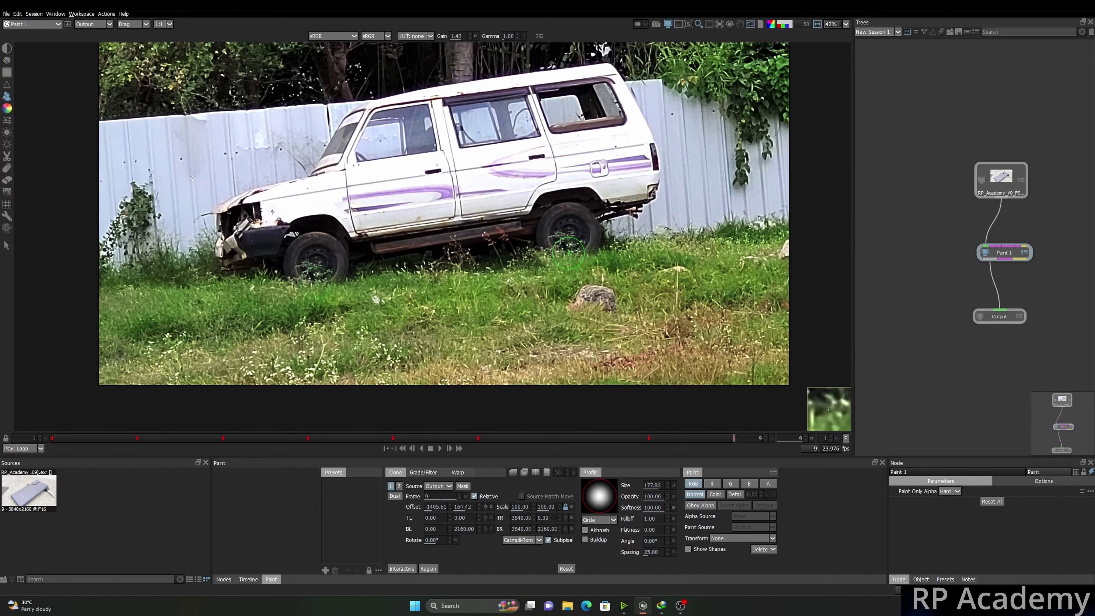
# - Compare the original input with the painted output and examine the van's cloned rear wheel
pyautogui.scroll(3, 560, 245)
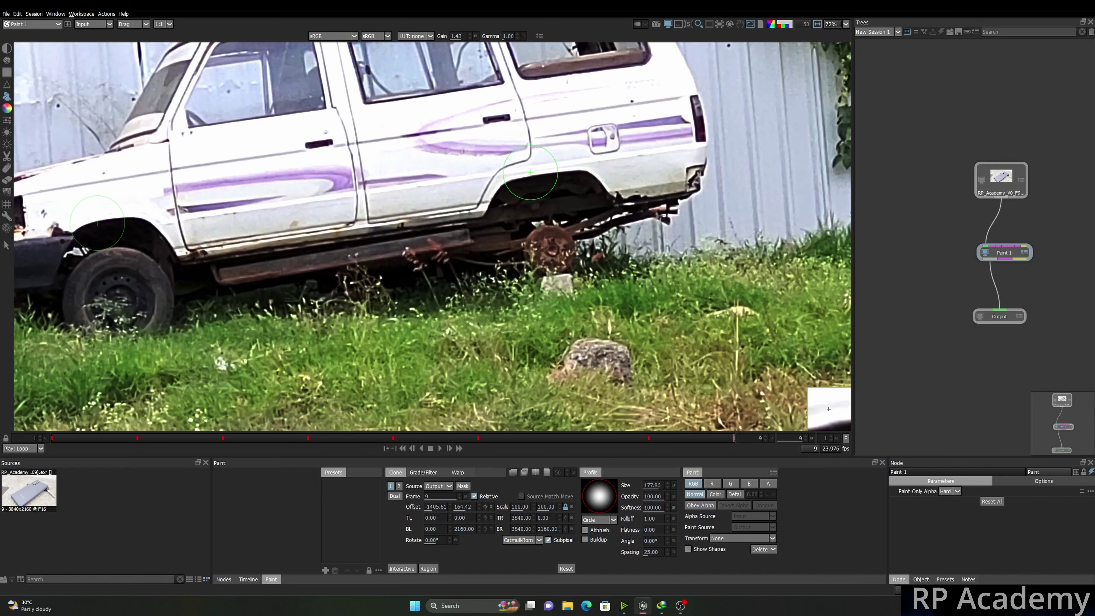
pyautogui.press('2')
pyautogui.press('1')
pyautogui.press('2')
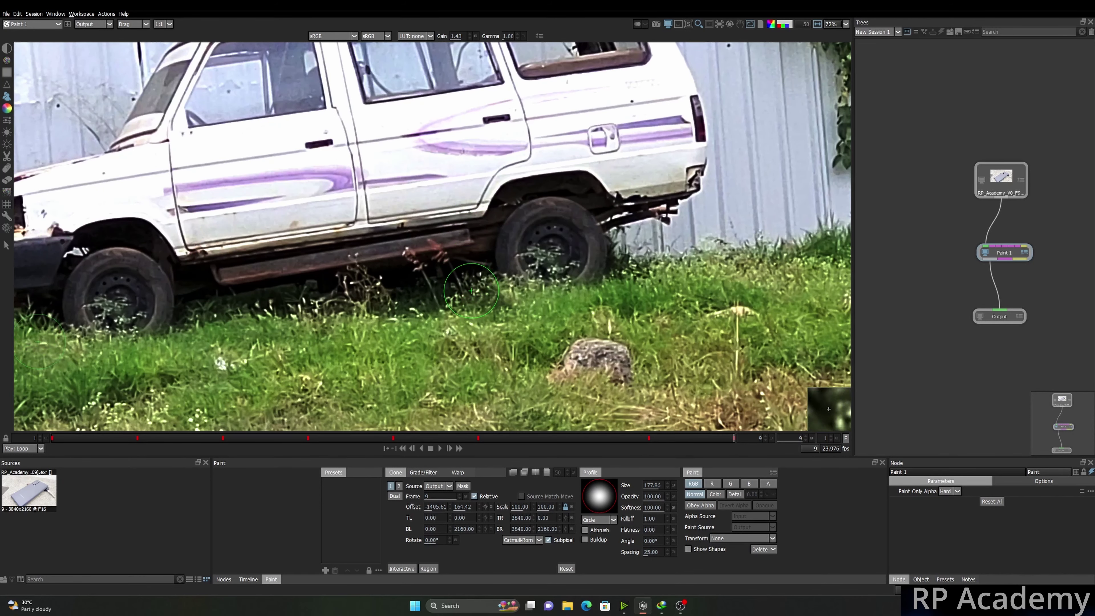
pyautogui.press('1')
pyautogui.press('2')
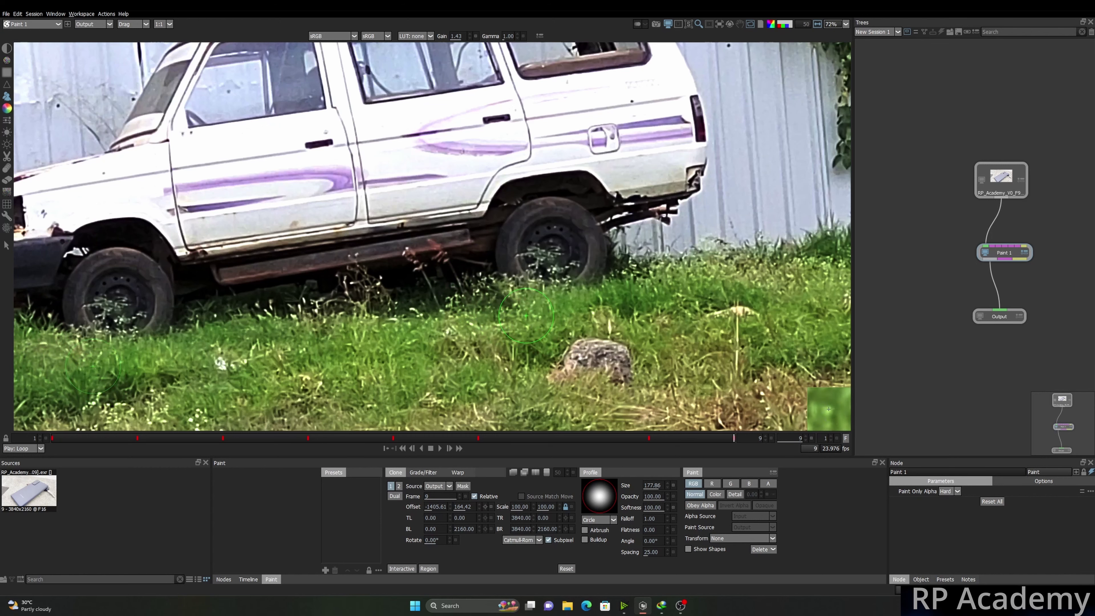
pyautogui.scroll(-2, 550, 304)
pyautogui.scroll(3, 554, 295)
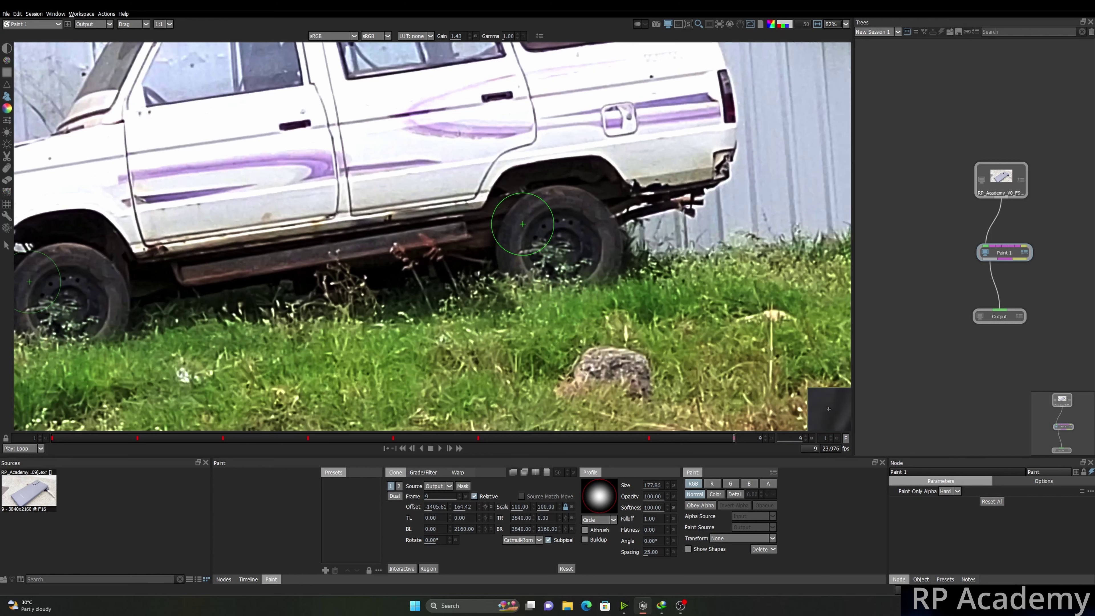
pyautogui.scroll(-2, 570, 291)
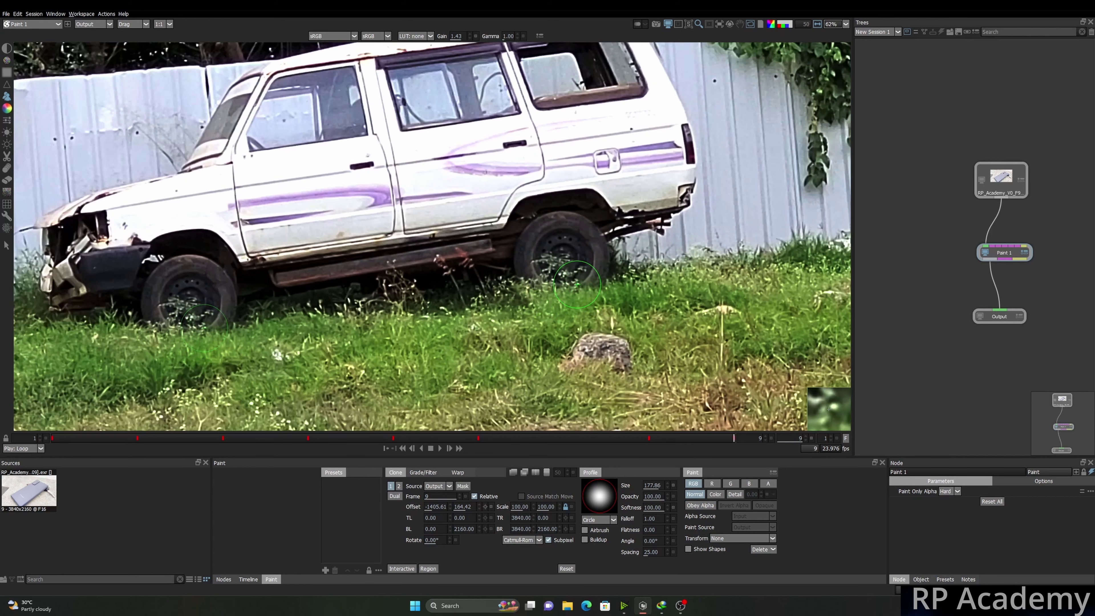
pyautogui.scroll(2, 578, 282)
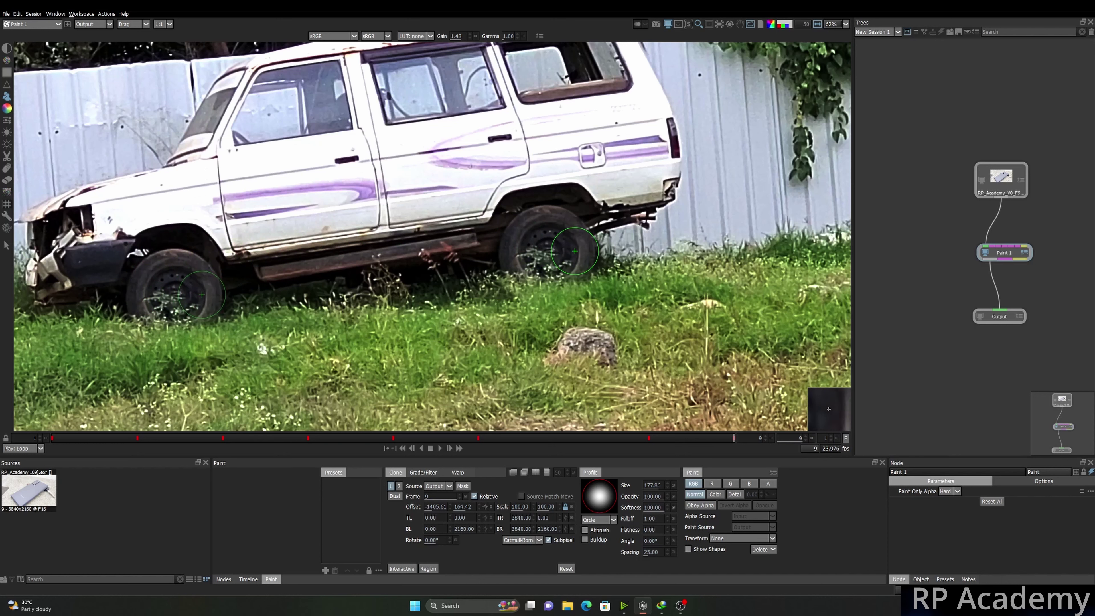
# - Undo the cloned rear wheel strokes on the van
pyautogui.hotkey('ctrl', 'z')
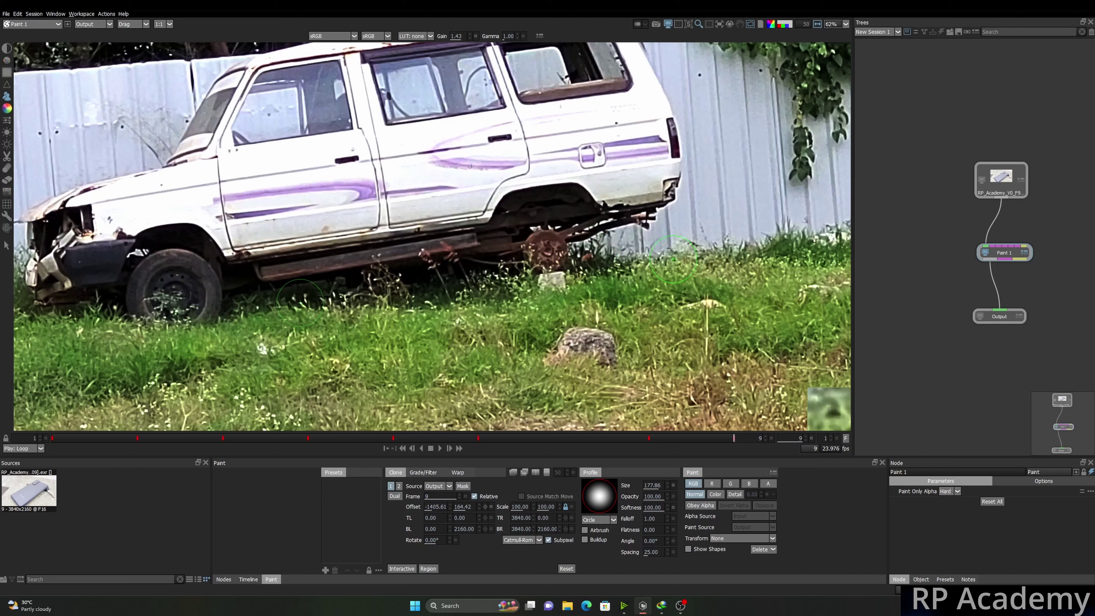
pyautogui.hotkey('ctrl', 'z')
pyautogui.hotkey('ctrl', 'z')
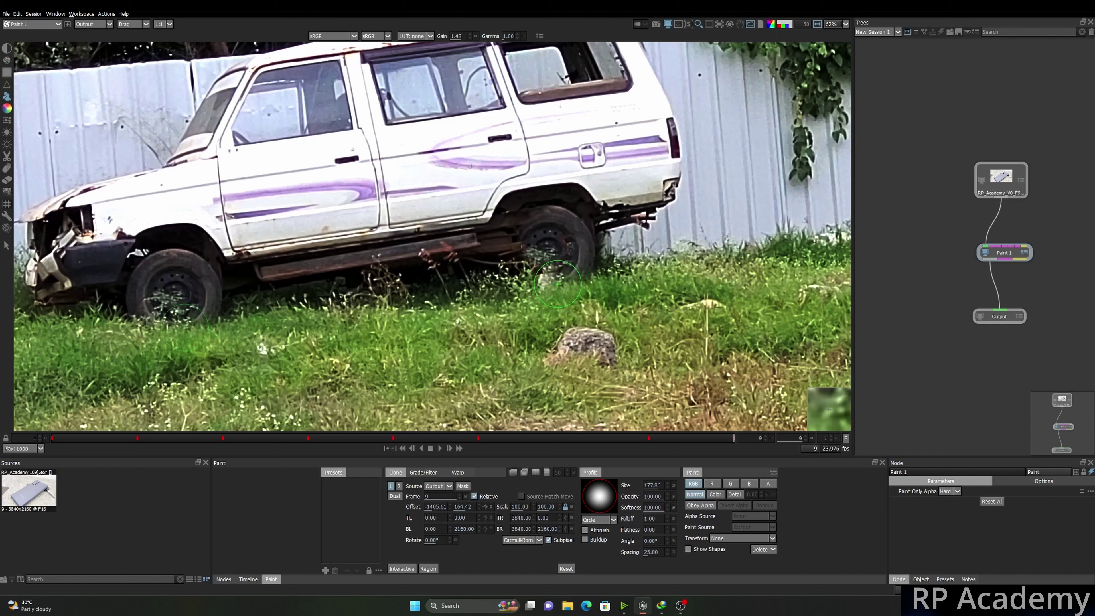
pyautogui.hotkey('ctrl', 'shift', 'z')
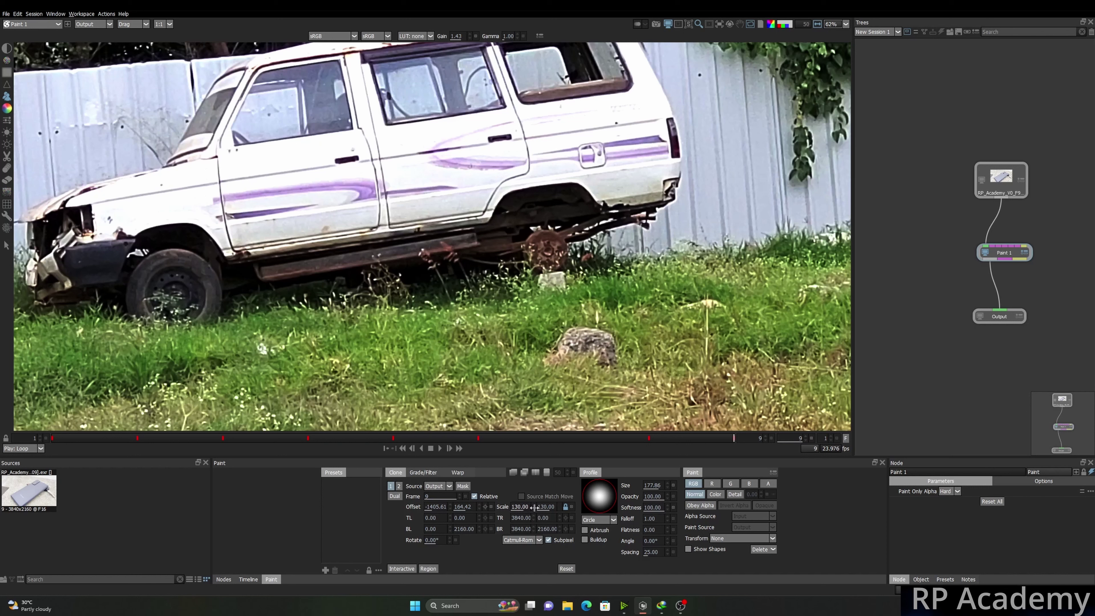
# - Try cloning the front wheel onto the rear hub at 130 scale, undo it, and reset the clone transform
pyautogui.moveTo(546, 251)
pyautogui.mouseDown()
pyautogui.moveTo(548, 223)
pyautogui.moveTo(572, 233)
pyautogui.moveTo(550, 273)
pyautogui.moveTo(532, 272)
pyautogui.moveTo(538, 245)
pyautogui.moveTo(521, 234)
pyautogui.moveTo(494, 245)
pyautogui.moveTo(484, 263)
pyautogui.moveTo(494, 282)
pyautogui.moveTo(518, 267)
pyautogui.moveTo(475, 249)
pyautogui.moveTo(451, 273)
pyautogui.moveTo(453, 297)
pyautogui.moveTo(487, 315)
pyautogui.moveTo(521, 310)
pyautogui.moveTo(535, 279)
pyautogui.moveTo(480, 278)
pyautogui.moveTo(507, 300)
pyautogui.moveTo(470, 290)
pyautogui.moveTo(468, 313)
pyautogui.moveTo(449, 286)
pyautogui.moveTo(478, 246)
pyautogui.moveTo(546, 276)
pyautogui.moveTo(498, 361)
pyautogui.mouseUp()
pyautogui.hotkey('ctrl', 'z')
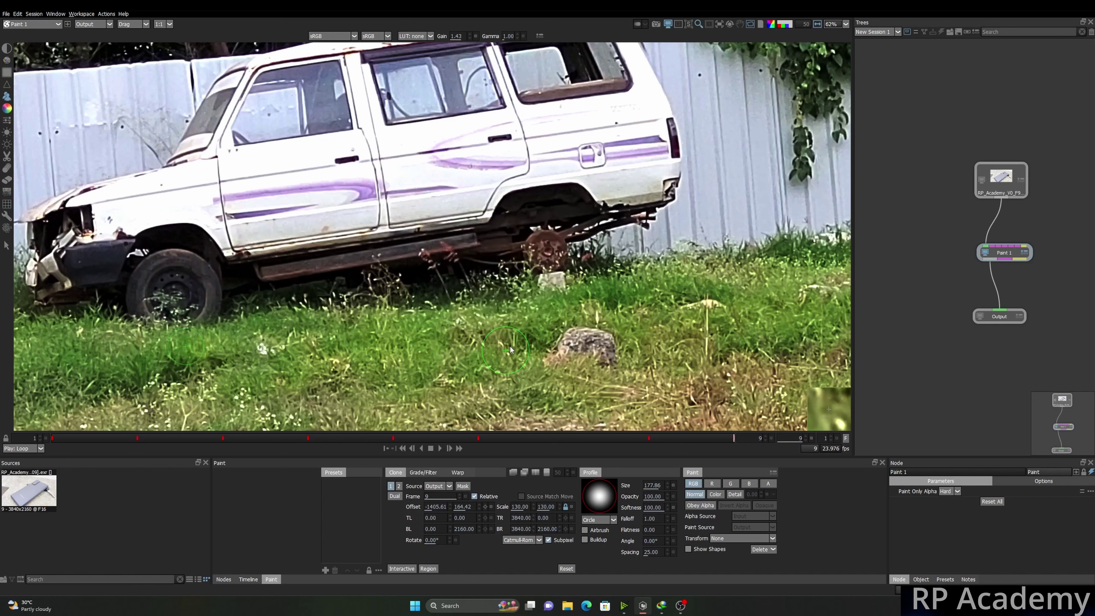
pyautogui.click(571, 507)
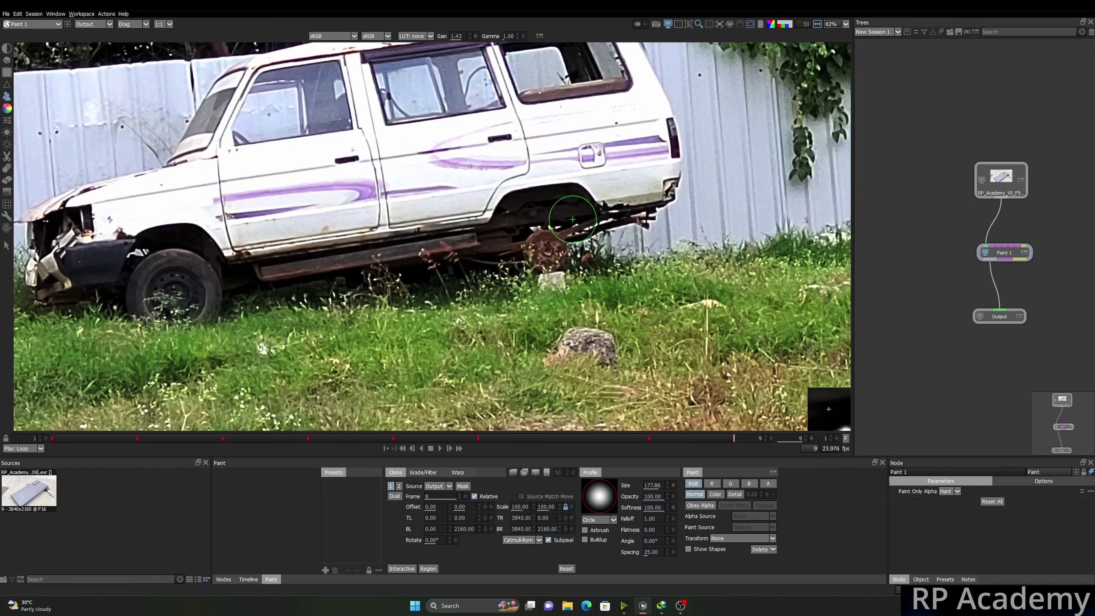
pyautogui.moveTo(617, 203); pyautogui.dragTo(640, 195)
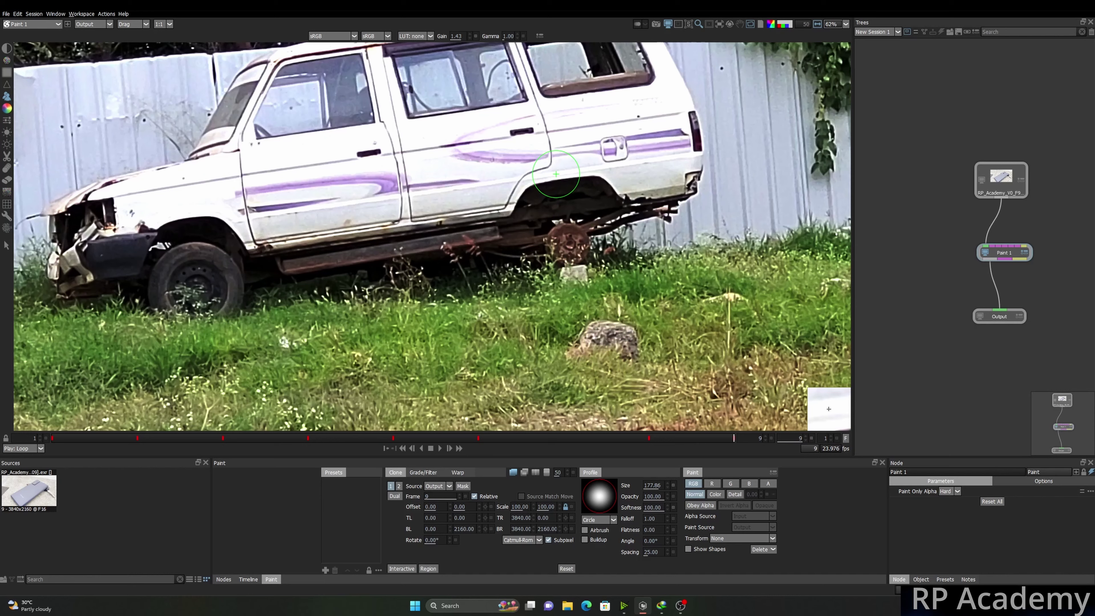
pyautogui.scroll(-3, 556, 174)
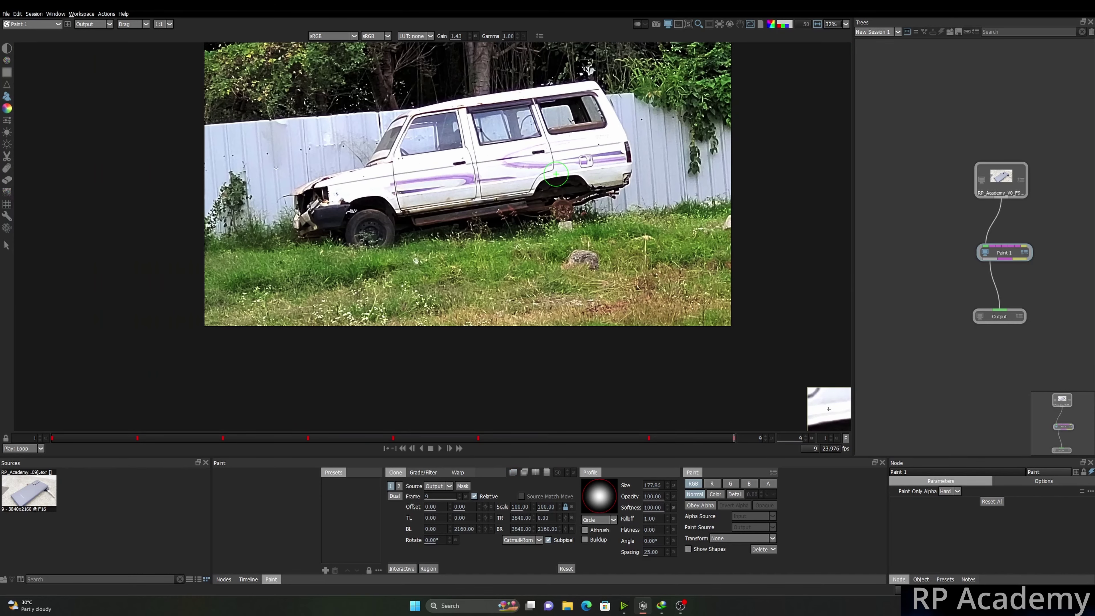
# - Set a clone offset of about -571, 72 between the van's front and rear door handles
pyautogui.scroll(3, 495, 169)
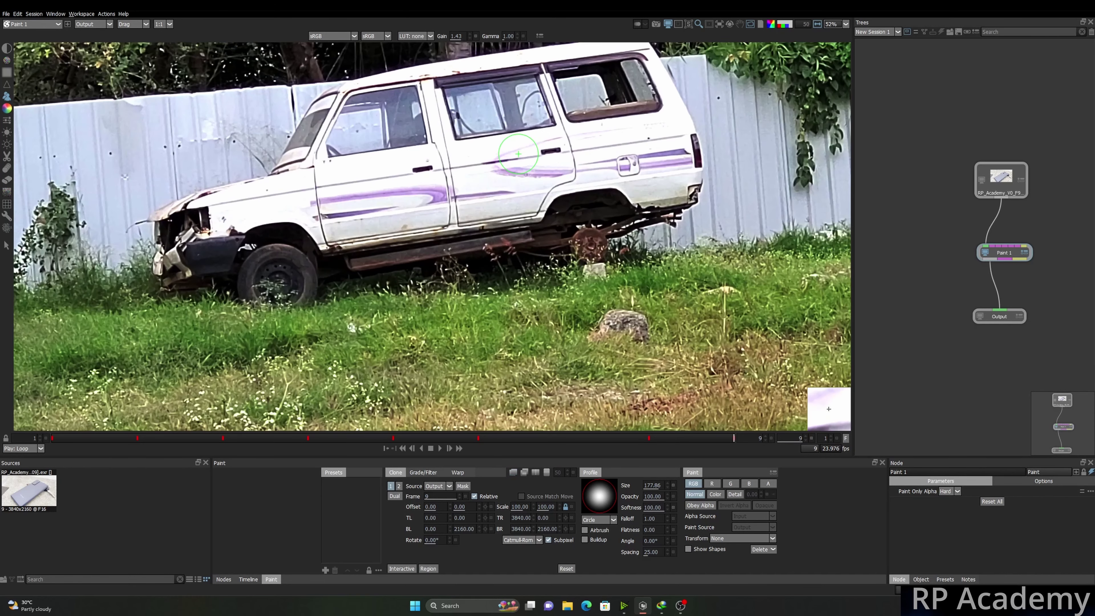
pyautogui.scroll(1, 384, 187)
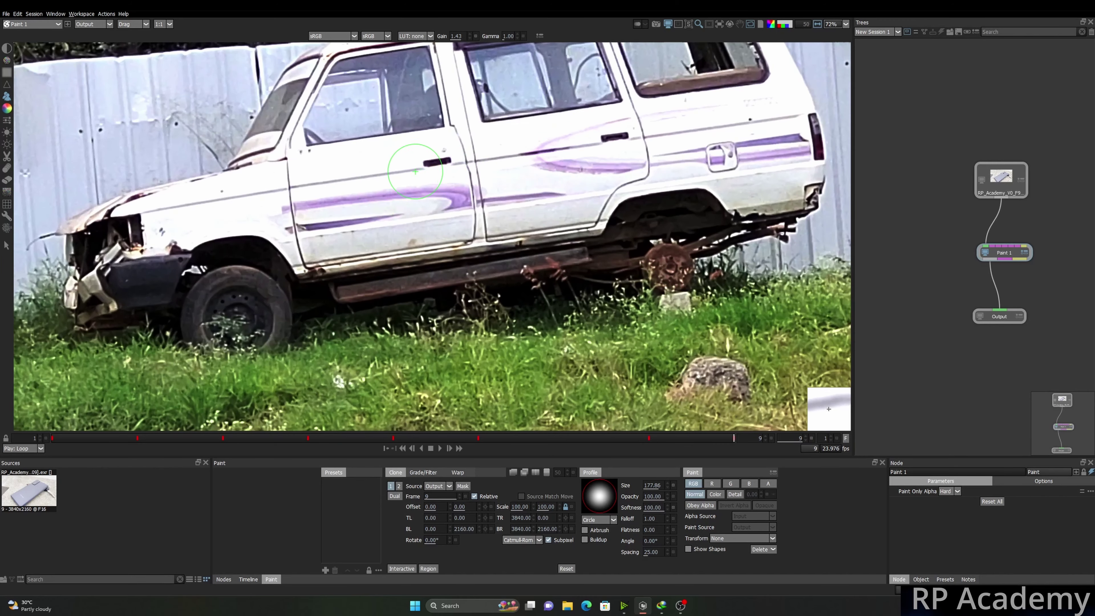
pyautogui.moveTo(438, 160)
pyautogui.mouseDown()
pyautogui.moveTo(599, 128)
pyautogui.moveTo(614, 137)
pyautogui.mouseUp()
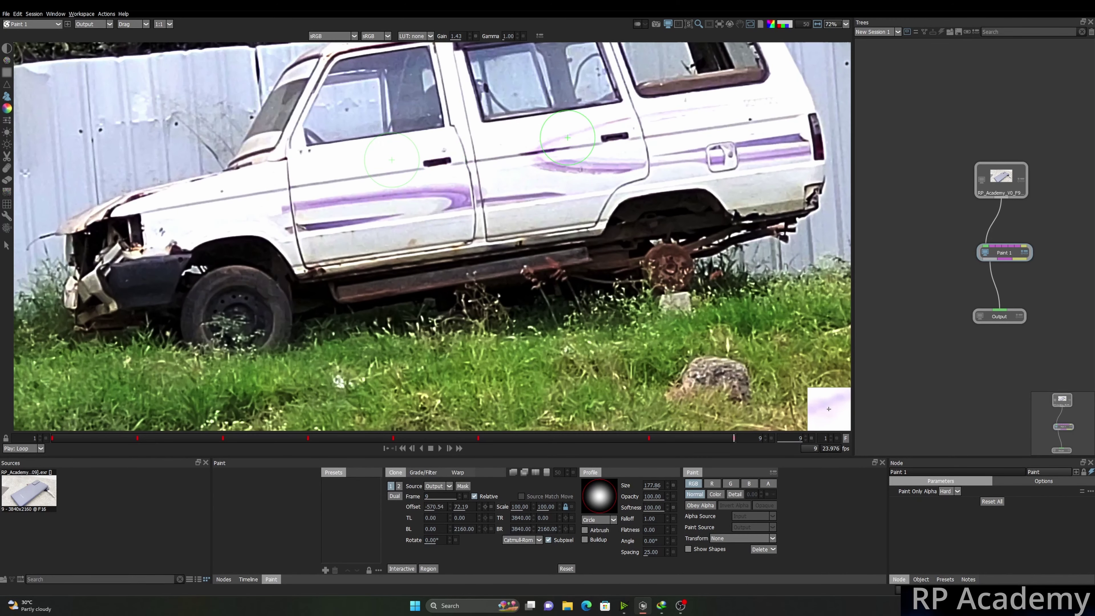
pyautogui.scroll(-4, 568, 138)
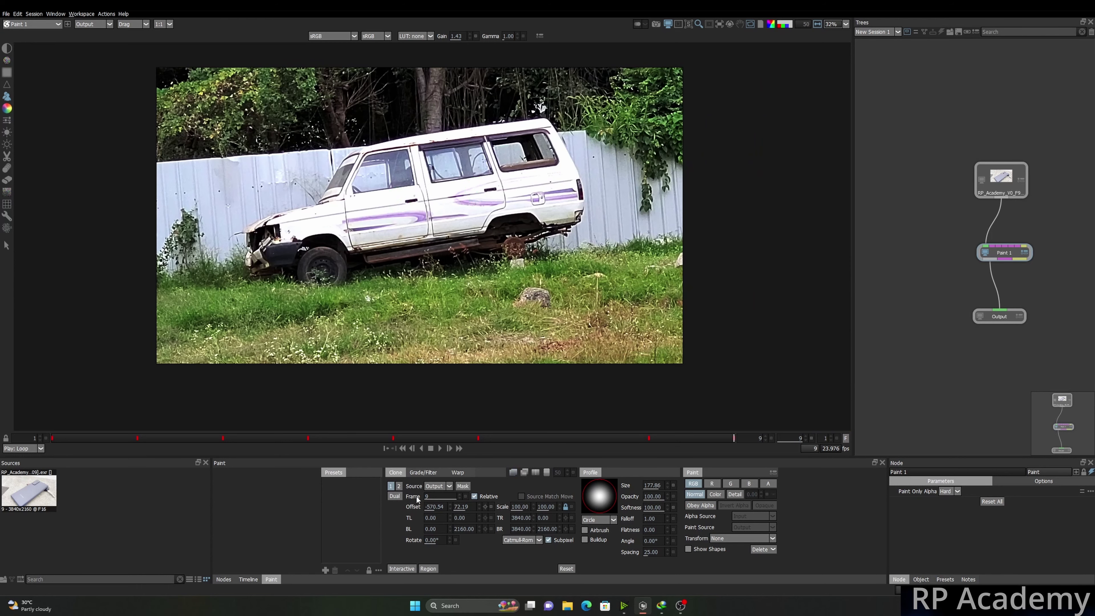
# - Show the clone source overlay, raise its opacity to 100 and compare it with the painted frame
pyautogui.press('shift')
pyautogui.scroll(1, 513, 211)
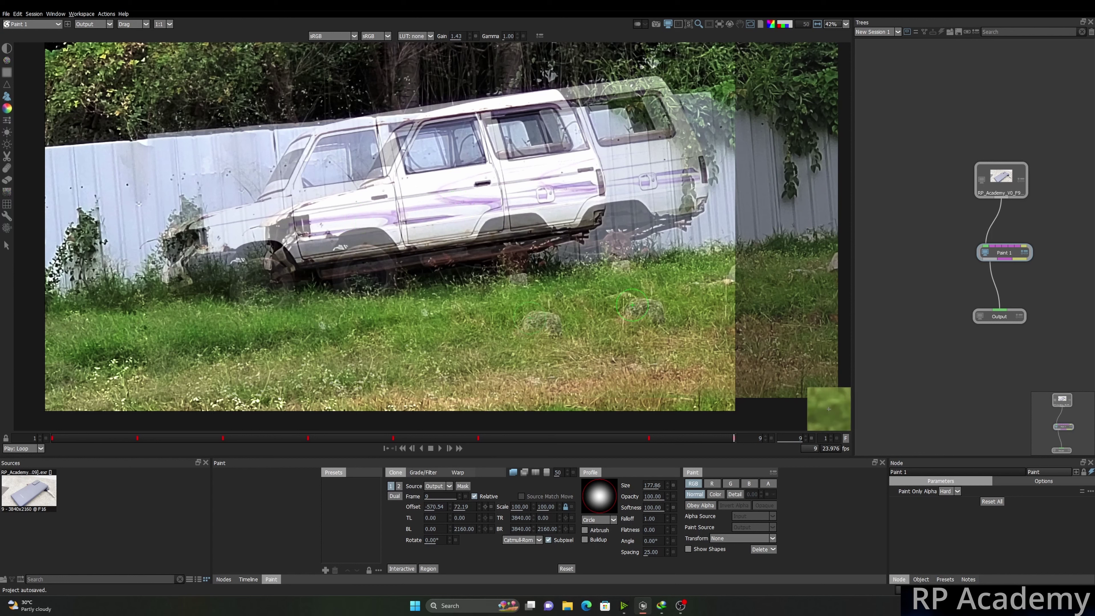
pyautogui.moveTo(559, 472); pyautogui.dragTo(602, 470)
pyautogui.press('o')
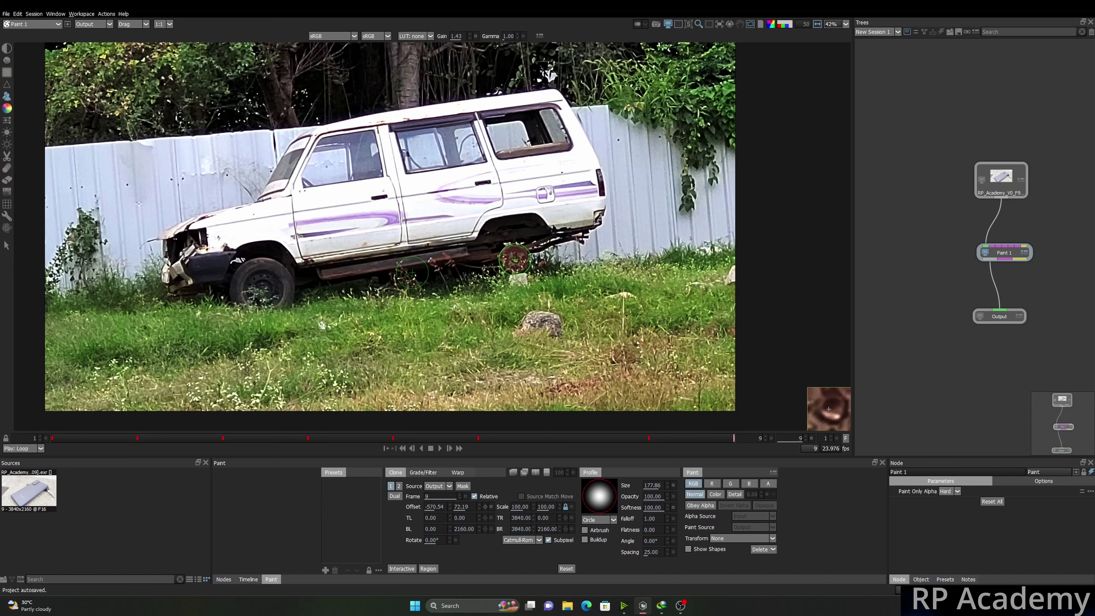
pyautogui.press('o')
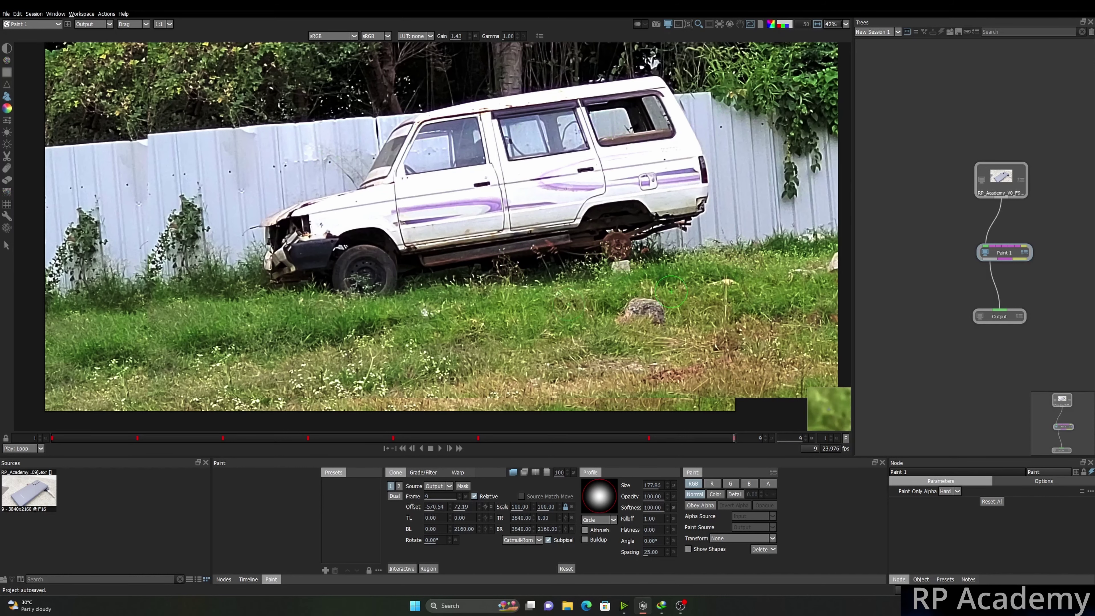
pyautogui.hotkey('shift', 'o')
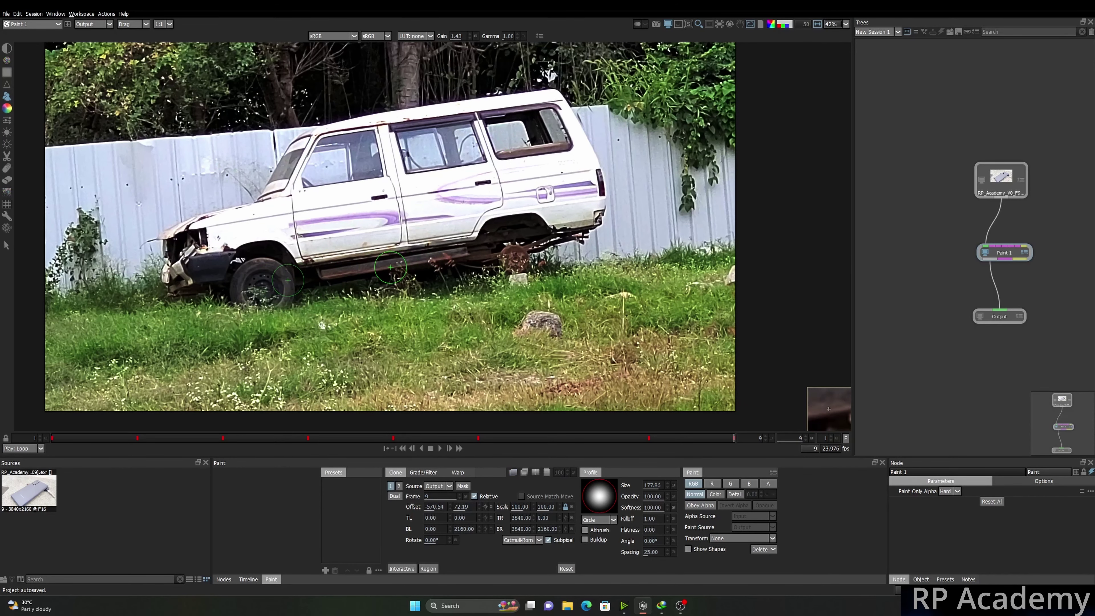
pyautogui.hotkey('shift', 'o')
pyautogui.hotkey('shift', 'o')
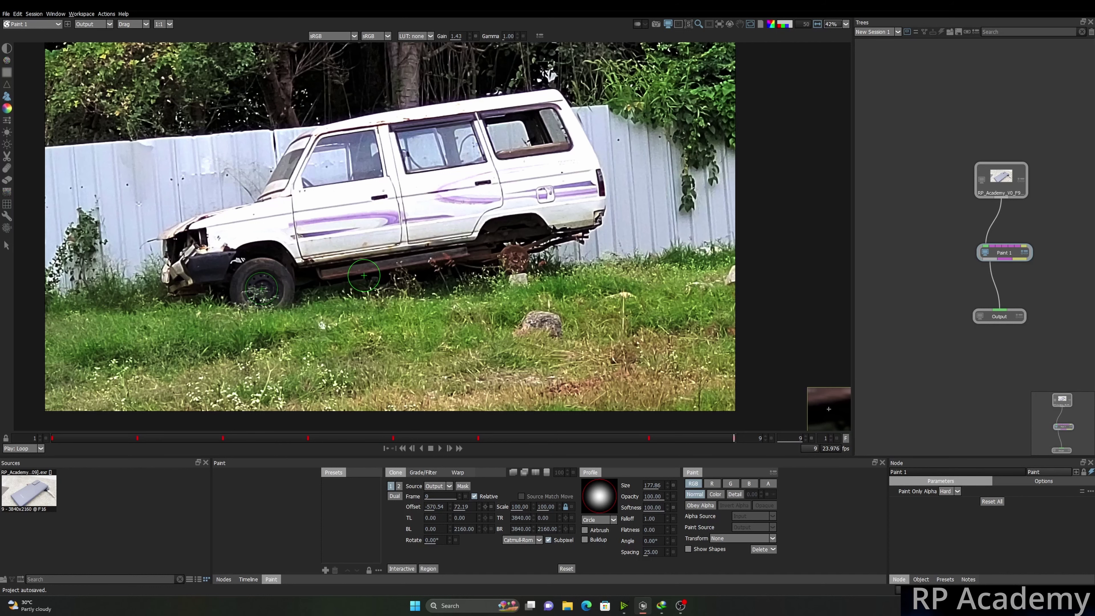
pyautogui.press('o')
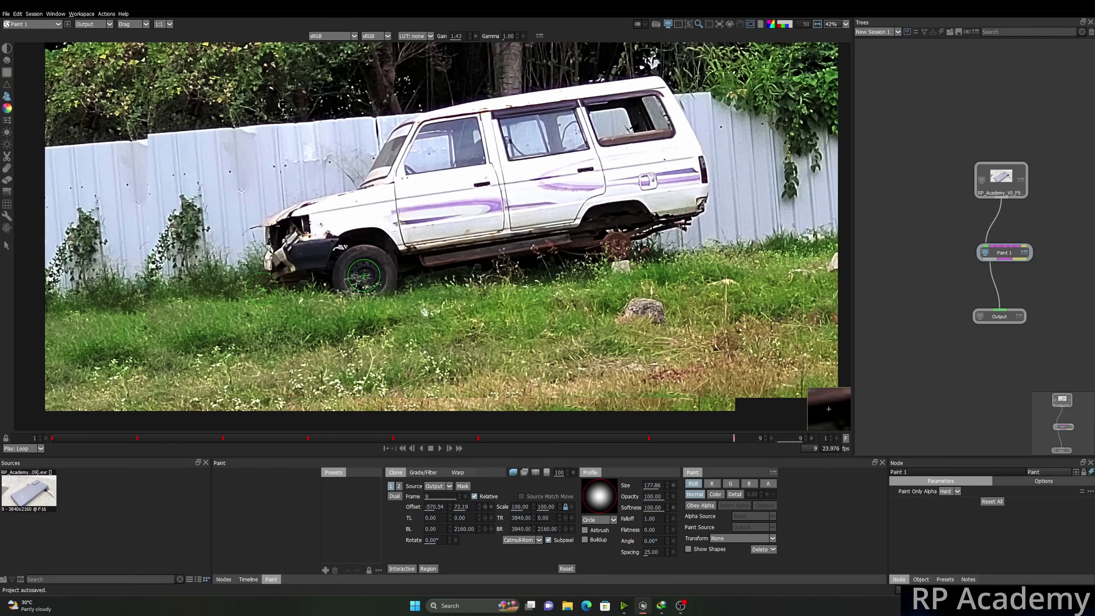
pyautogui.press('o')
pyautogui.press('o')
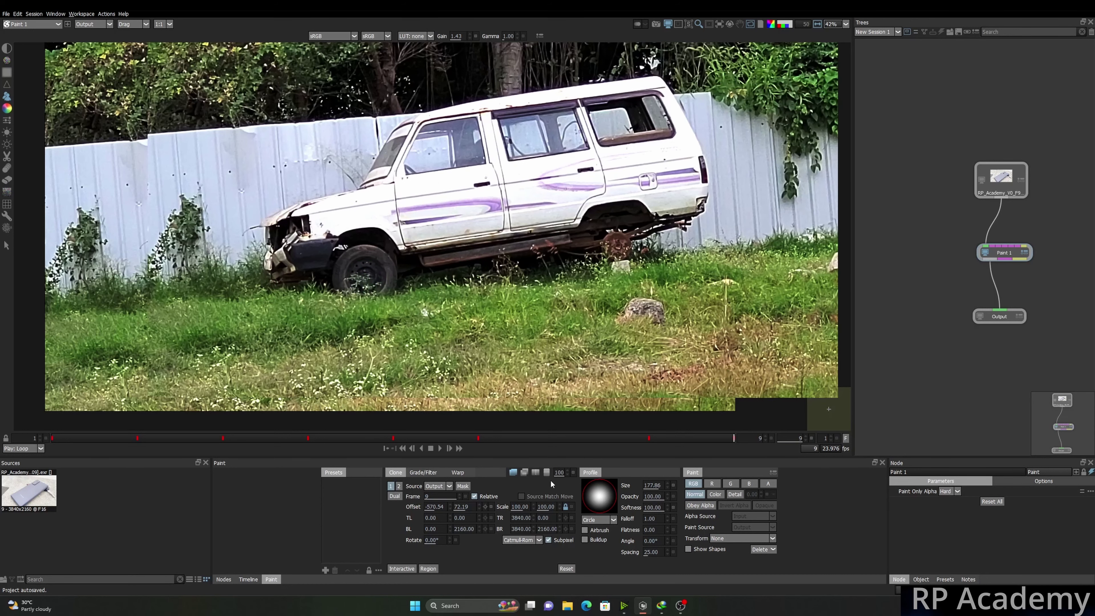
# - Reset the clone source overlay's opacity to 50 and display the overlay across the van's bare rear hub
pyautogui.click(573, 474)
pyautogui.press('o')
pyautogui.press('o')
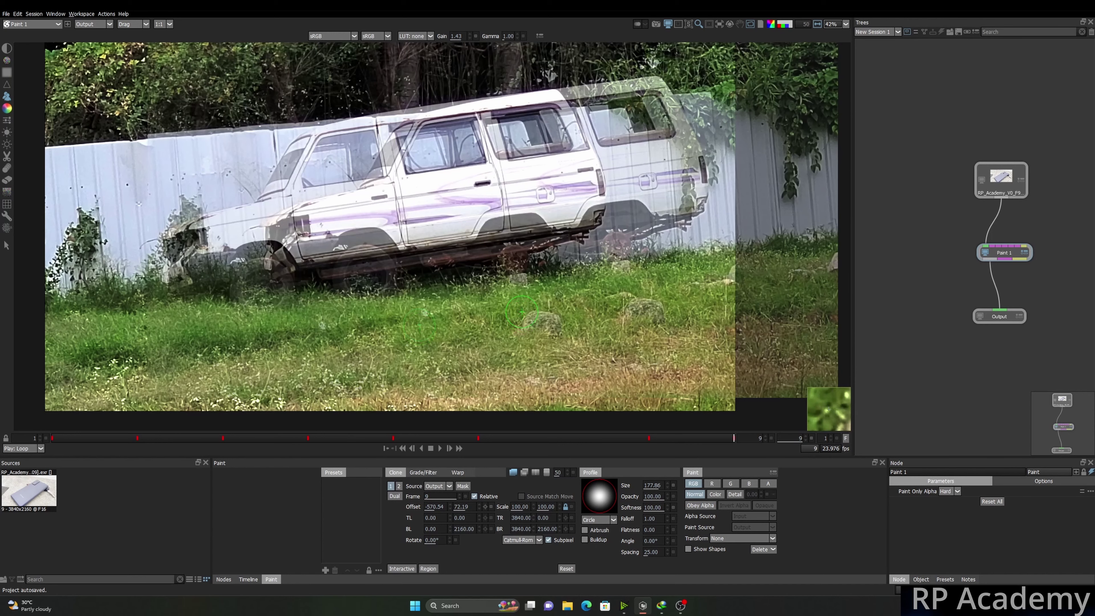
pyautogui.press('o')
pyautogui.scroll(3, 263, 287)
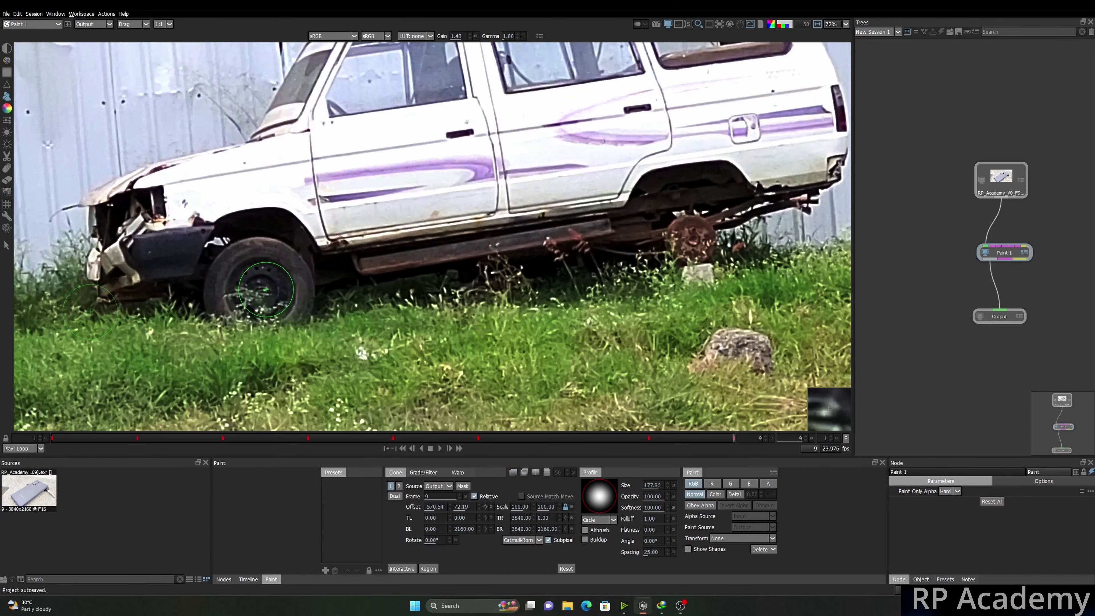
pyautogui.moveTo(702, 229); pyautogui.dragTo(446, 227)
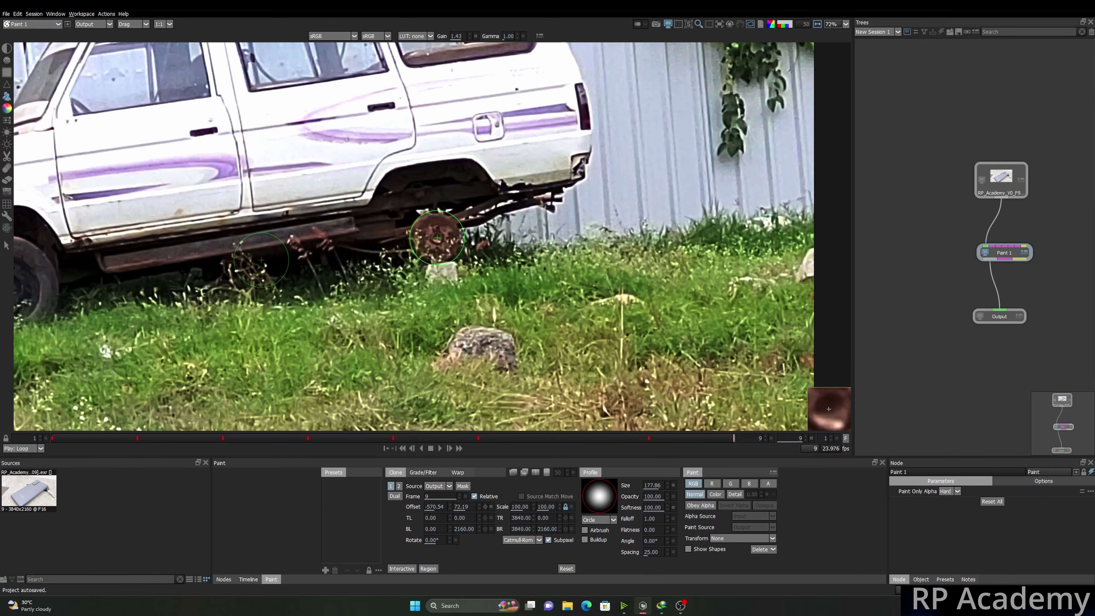
pyautogui.press('z')
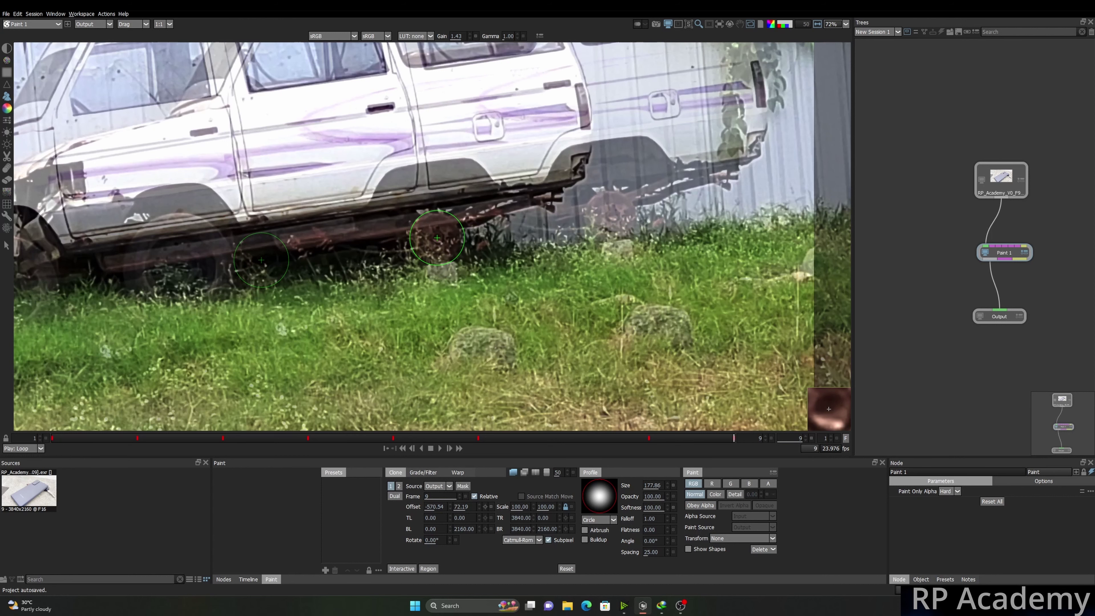
# - Shift the clone source horizontally to an offset of about -1277, bringing the front wheel near the rear hub
pyautogui.press('Left')
pyautogui.press('Left')
pyautogui.press('Left')
pyautogui.press('Left')
pyautogui.press('Left')
pyautogui.press('Left')
pyautogui.press('Left')
pyautogui.press('Left')
pyautogui.press('Left')
pyautogui.press('Left')
pyautogui.press('Left')
pyautogui.press('Left')
pyautogui.press('Left')
pyautogui.press('Left')
pyautogui.press('Left')
pyautogui.press('Left')
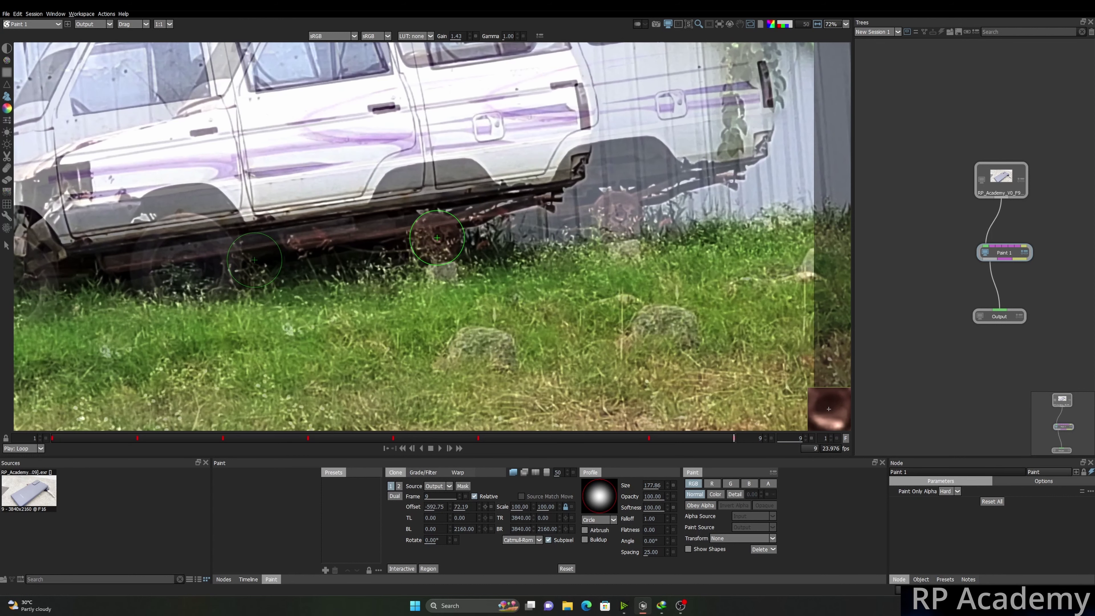
pyautogui.press('Left')
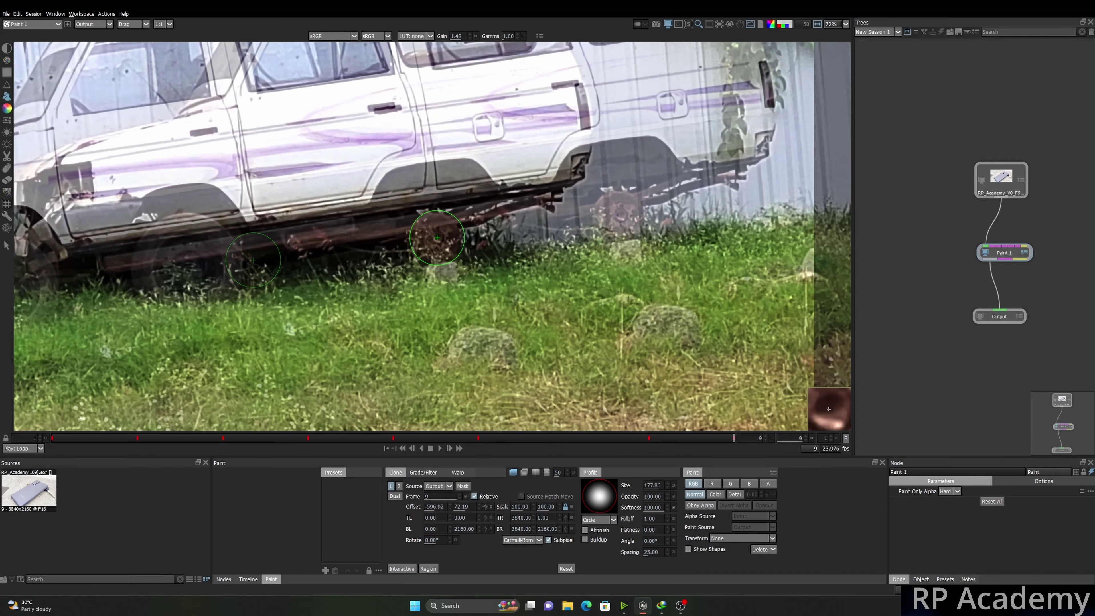
pyautogui.hotkey('shift', 'Left')
pyautogui.hotkey('shift', 'Left')
pyautogui.hotkey('shift', 'Left')
pyautogui.hotkey('shift', 'Left')
pyautogui.hotkey('shift', 'Left')
pyautogui.hotkey('shift', 'Left')
pyautogui.hotkey('shift', 'Left')
pyautogui.hotkey('shift', 'Left')
pyautogui.hotkey('shift', 'Left')
pyautogui.hotkey('shift', 'Left')
pyautogui.hotkey('shift', 'Left')
pyautogui.hotkey('shift', 'Left')
pyautogui.hotkey('shift', 'Left')
pyautogui.hotkey('shift', 'Left')
pyautogui.hotkey('shift', 'Left')
pyautogui.hotkey('shift', 'Left')
pyautogui.hotkey('shift', 'Left')
pyautogui.hotkey('shift', 'Left')
pyautogui.hotkey('shift', 'Left')
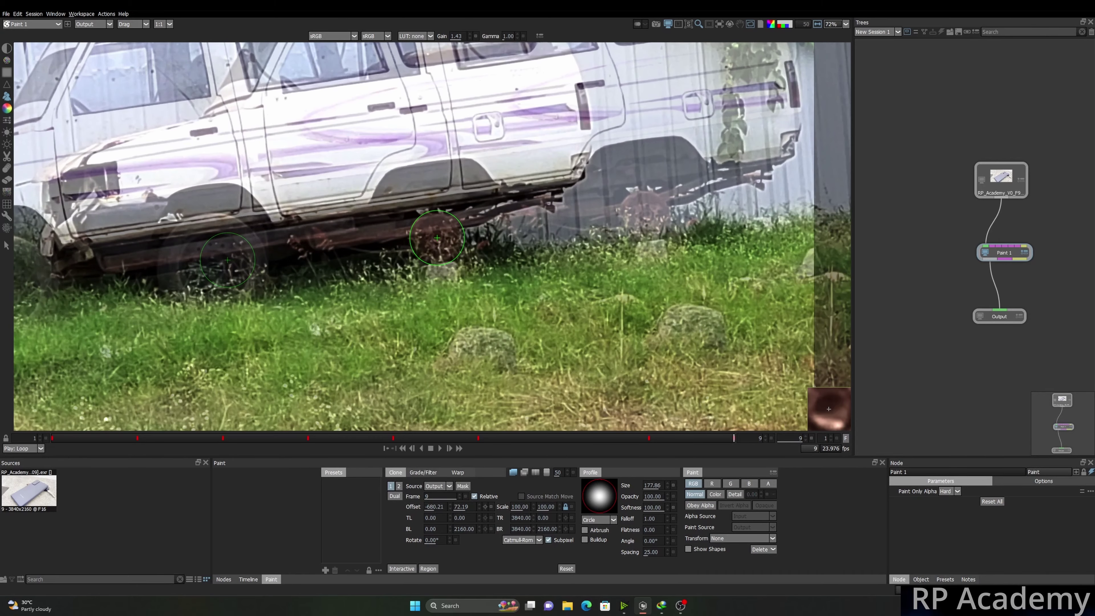
pyautogui.hotkey('shift', 'Left')
pyautogui.hotkey('shift', 'Left')
pyautogui.hotkey('shift', 'Left')
pyautogui.hotkey('shift', 'Left')
pyautogui.hotkey('shift', 'Left')
pyautogui.hotkey('shift', 'Left')
pyautogui.hotkey('shift', 'Left')
pyautogui.hotkey('shift', 'Left')
pyautogui.hotkey('shift', 'Left')
pyautogui.hotkey('shift', 'Left')
pyautogui.hotkey('shift', 'Left')
pyautogui.hotkey('shift', 'Left')
pyautogui.hotkey('shift', 'Left')
pyautogui.hotkey('shift', 'Left')
pyautogui.hotkey('shift', 'Left')
pyautogui.hotkey('shift', 'Left')
pyautogui.hotkey('shift', 'Left')
pyautogui.hotkey('shift', 'Left')
pyautogui.hotkey('shift', 'Left')
pyautogui.hotkey('shift', 'Left')
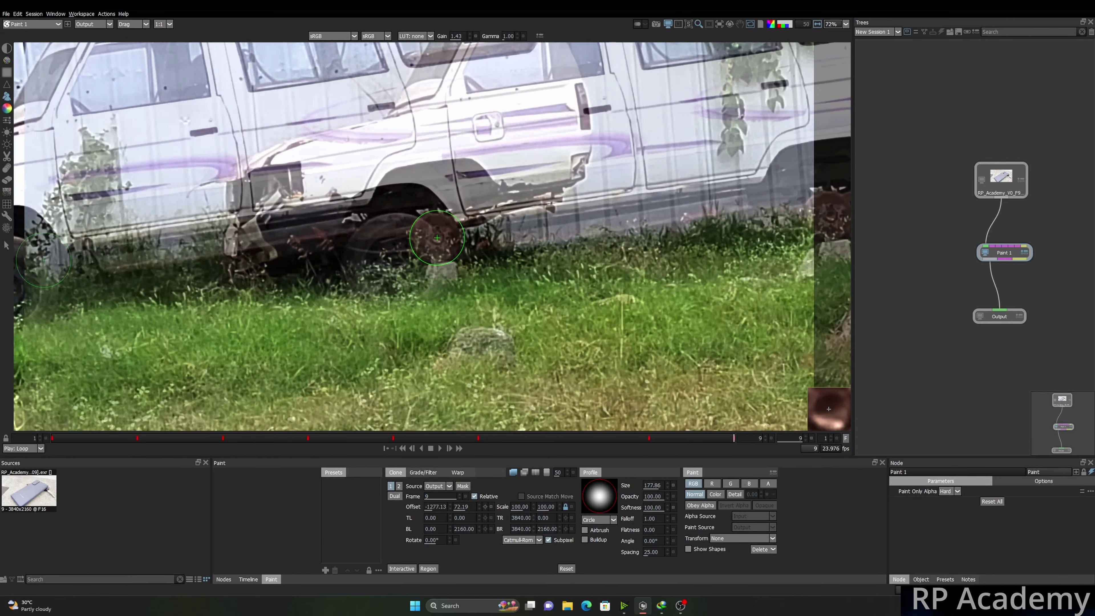
# - Raise the clone source to a vertical offset of about 169 and shift it horizontally to about -1391
pyautogui.hotkey('shift', 'Down')
pyautogui.hotkey('shift', 'Down')
pyautogui.hotkey('shift', 'Down')
pyautogui.hotkey('shift', 'Down')
pyautogui.hotkey('shift', 'Down')
pyautogui.hotkey('shift', 'Down')
pyautogui.hotkey('shift', 'Down')
pyautogui.press('Left')
pyautogui.press('Left')
pyautogui.press('Left')
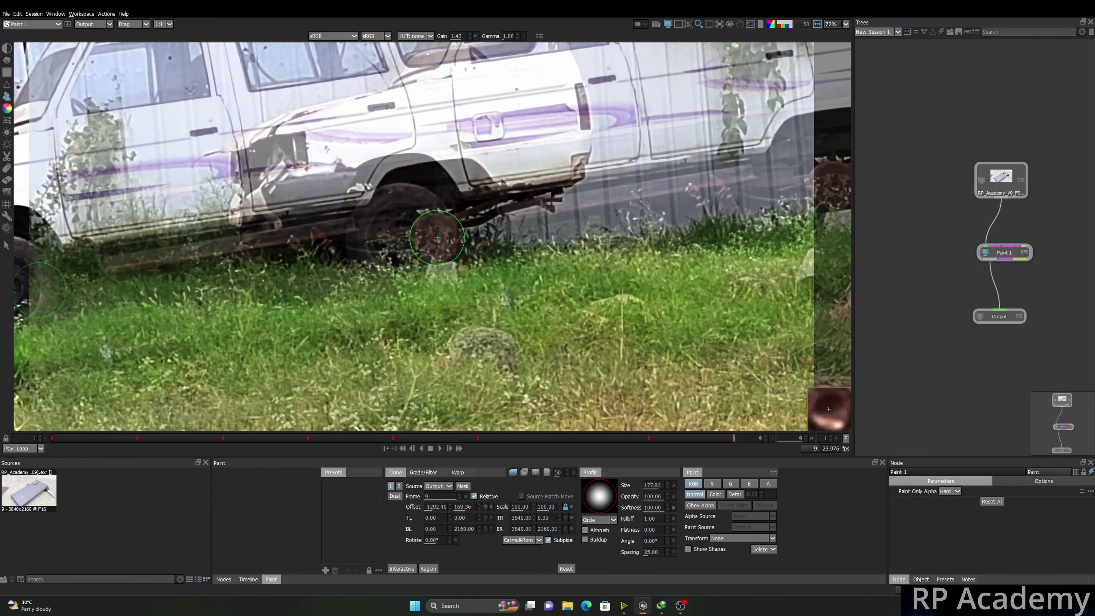
pyautogui.press('Left')
pyautogui.press('Left')
pyautogui.press('Left')
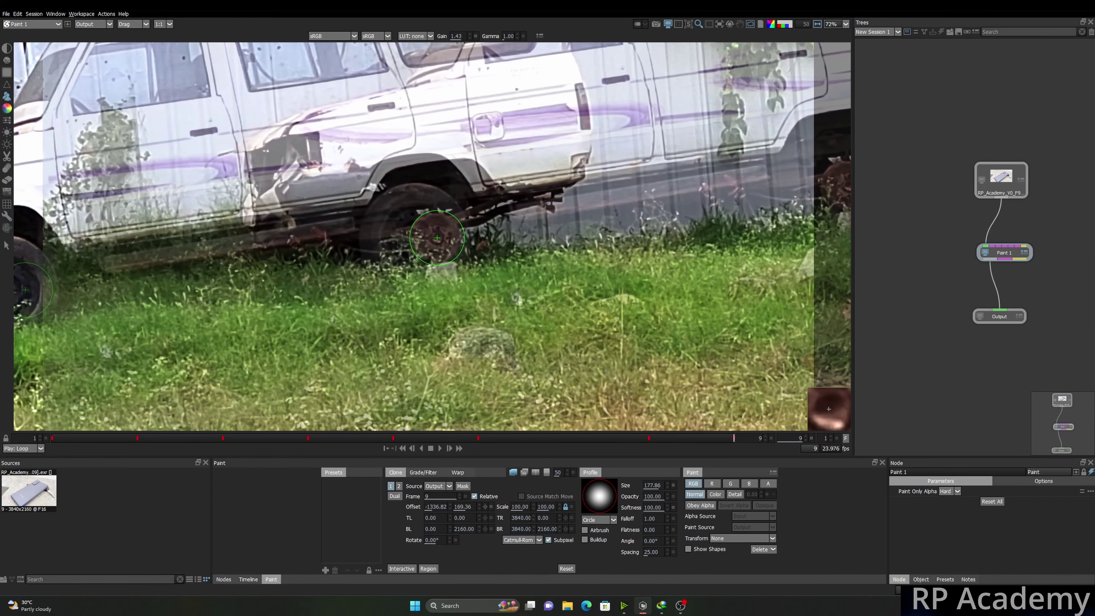
pyautogui.press('Left')
pyautogui.press('Left')
pyautogui.press('Left')
pyautogui.press('Left')
pyautogui.press('Left')
pyautogui.press('Left')
pyautogui.press('Left')
pyautogui.press('Left')
pyautogui.press('Left')
pyautogui.press('Left')
pyautogui.press('Left')
pyautogui.press('Left')
pyautogui.press('Left')
pyautogui.press('Left')
pyautogui.press('Left')
pyautogui.press('Left')
pyautogui.press('Left')
pyautogui.press('Left')
pyautogui.press('Left')
pyautogui.press('Left')
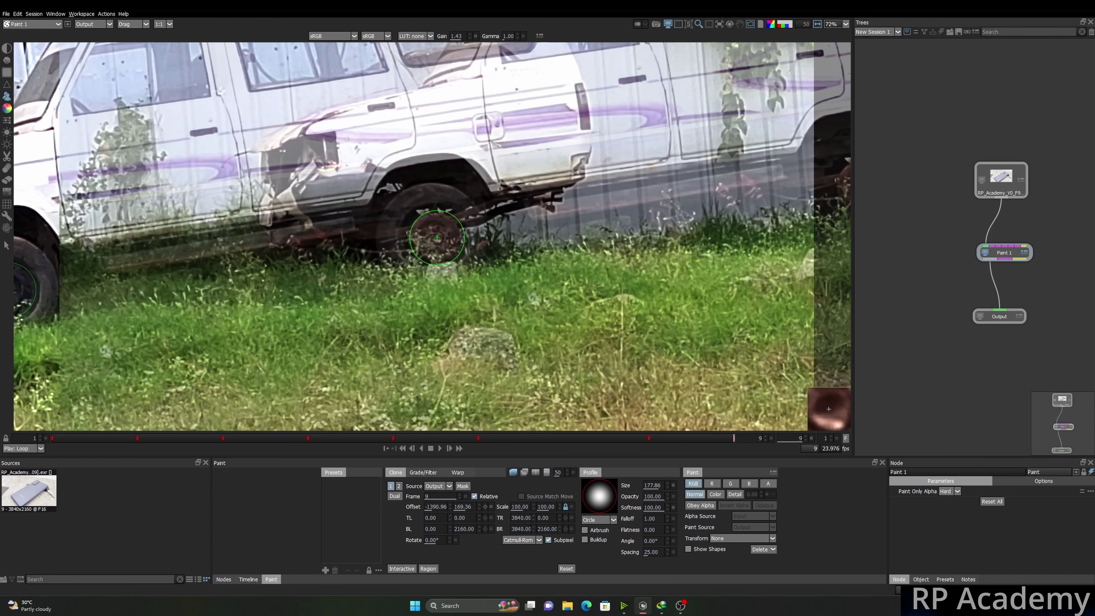
# - Nudge the clone offset to about -1399, 176 to centre the overlaid front wheel on the rear hub
pyautogui.press('Down')
pyautogui.press('Down')
pyautogui.press('Down')
pyautogui.press('Right')
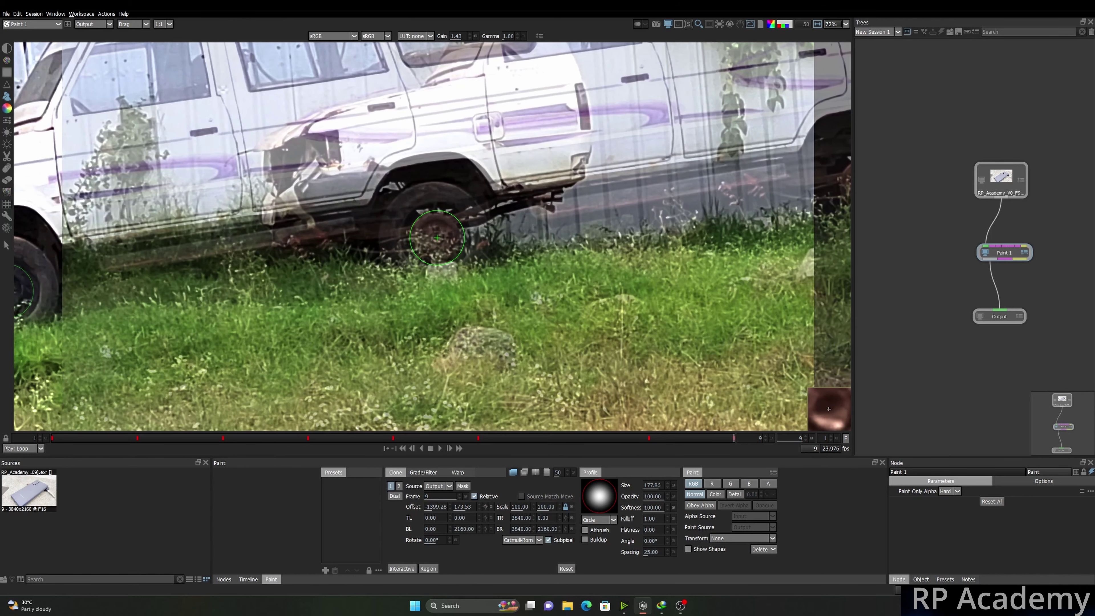
pyautogui.press('Left')
pyautogui.press('Left')
pyautogui.press('Down')
pyautogui.press('Down')
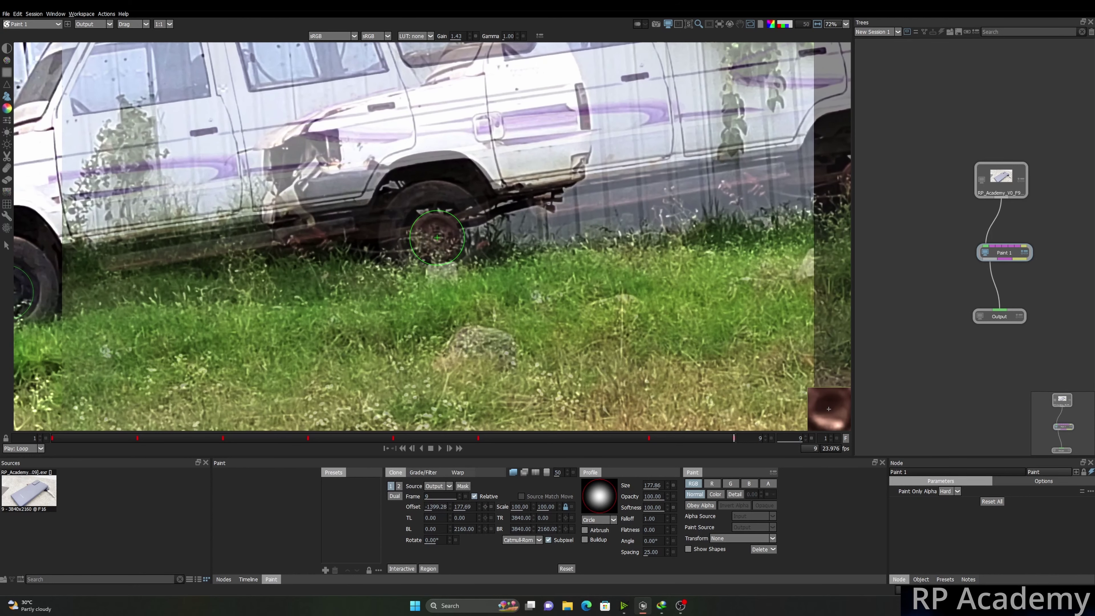
# - Try cloning the front wheel over the rear hub and undo the stroke
pyautogui.press('o')
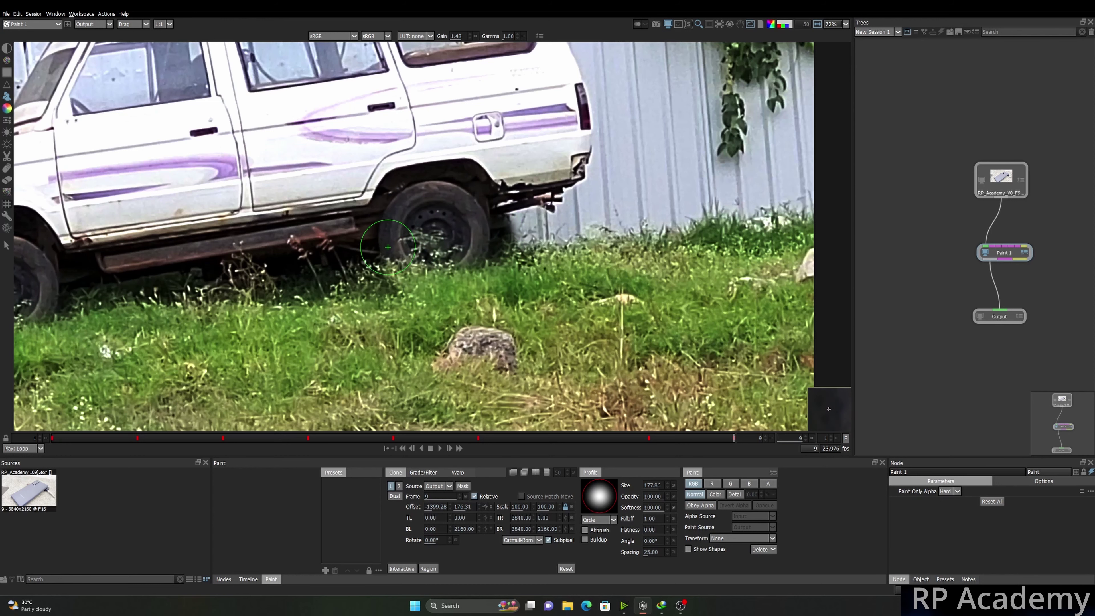
pyautogui.hotkey('ctrl', 'z')
pyautogui.press('o')
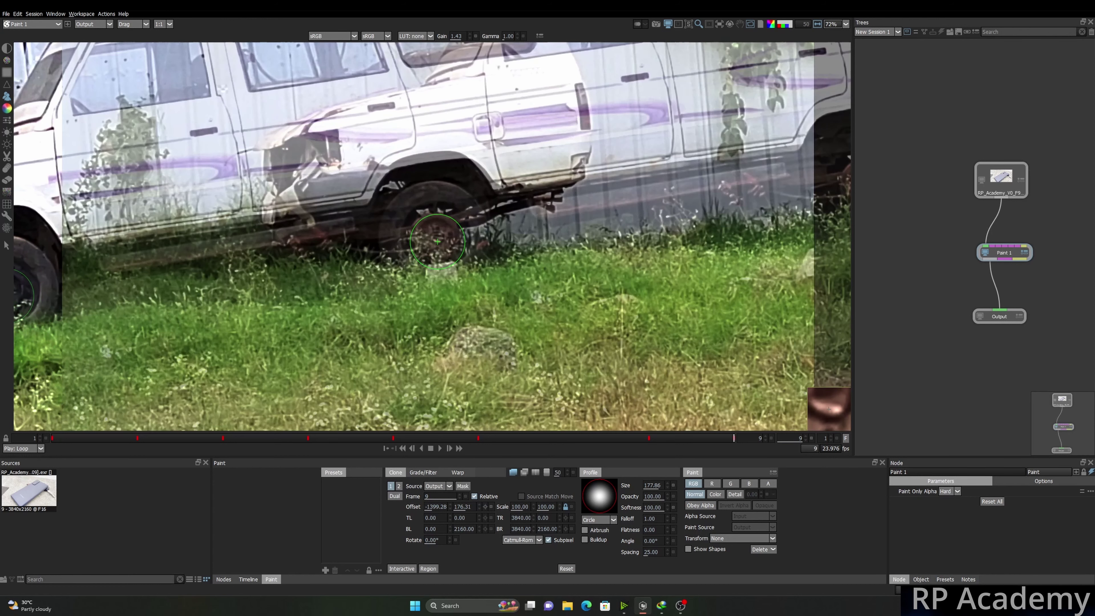
# - Fine-tune the clone offset to about -1397, 172, comparing the overlaid wheel with the bare rear hub
pyautogui.press('o')
pyautogui.press('o')
pyautogui.press('o')
pyautogui.press('o')
pyautogui.press('o')
pyautogui.press('o')
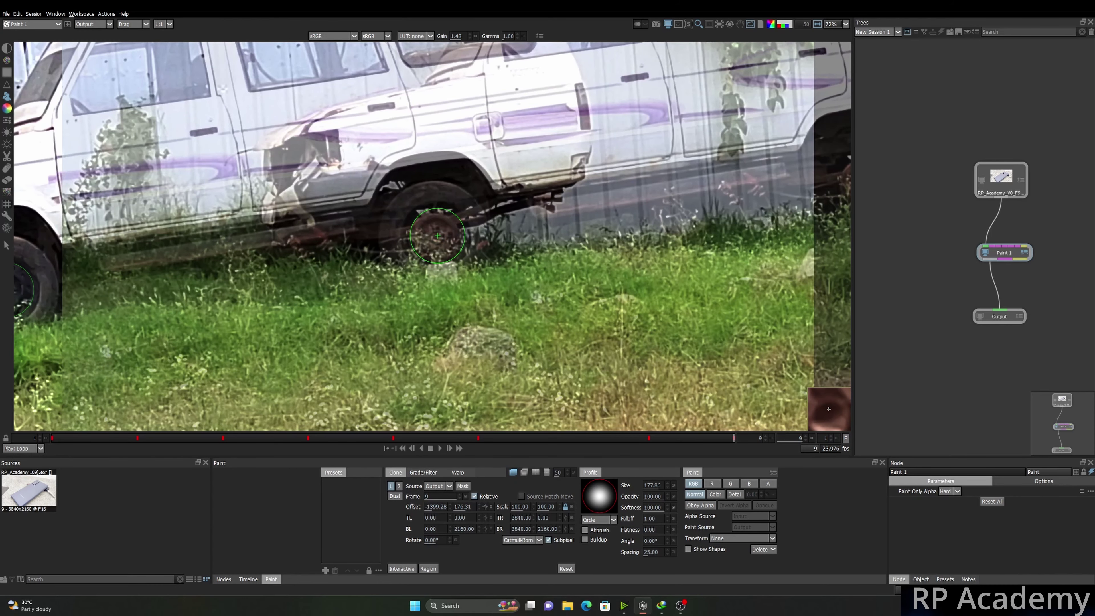
pyautogui.press('Up')
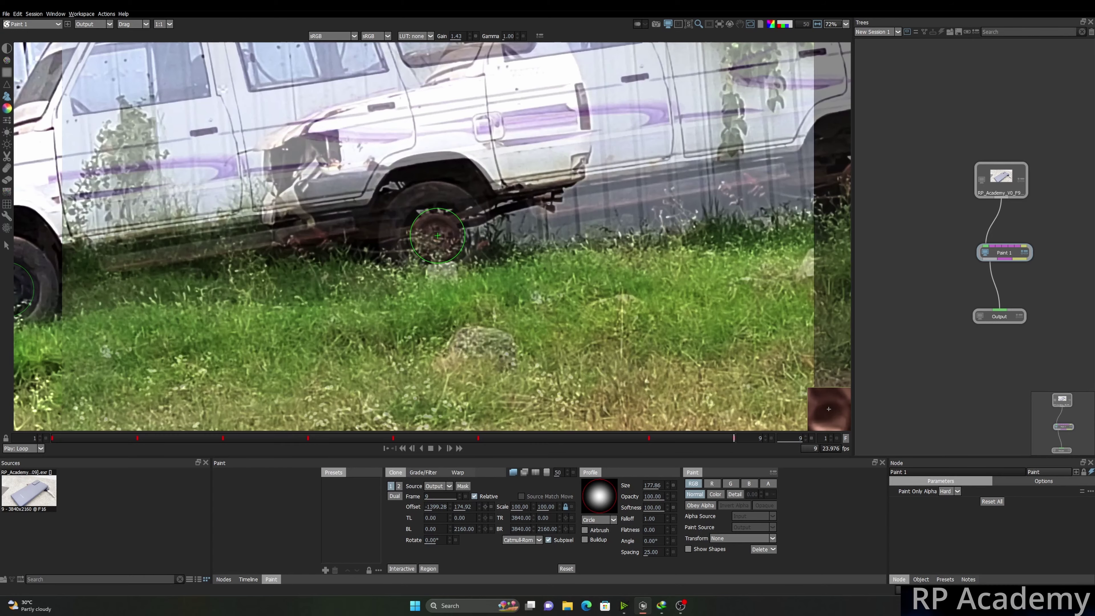
pyautogui.press('o')
pyautogui.press('o')
pyautogui.press('o')
pyautogui.press('o')
pyautogui.press('Up')
pyautogui.press('Right')
pyautogui.press('Right')
pyautogui.press('Right')
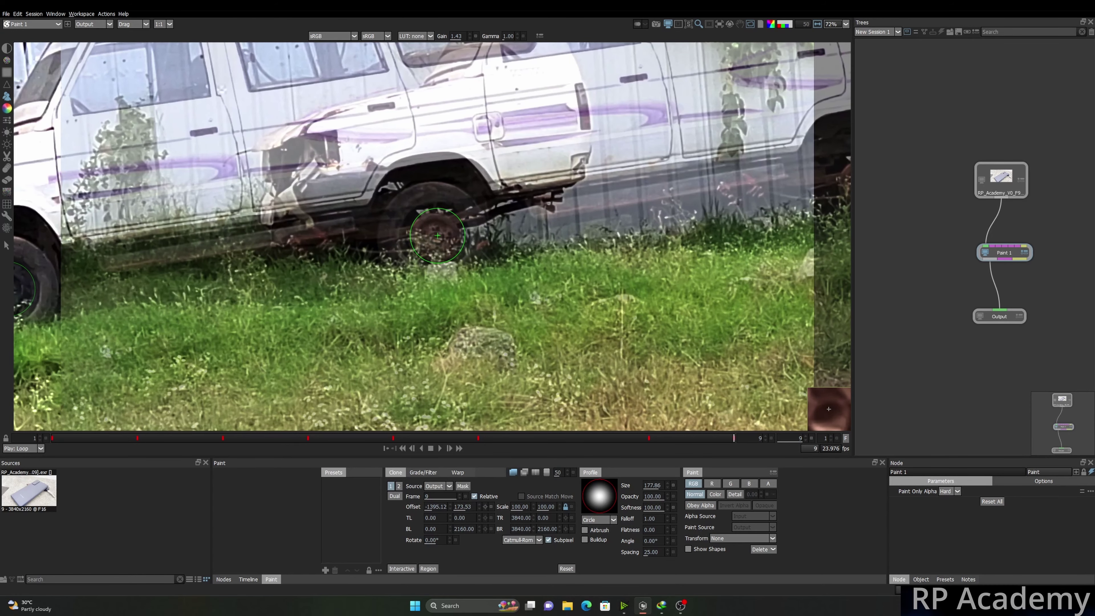
pyautogui.press('Up')
pyautogui.press('o')
pyautogui.press('o')
pyautogui.press('Left')
pyautogui.press('o')
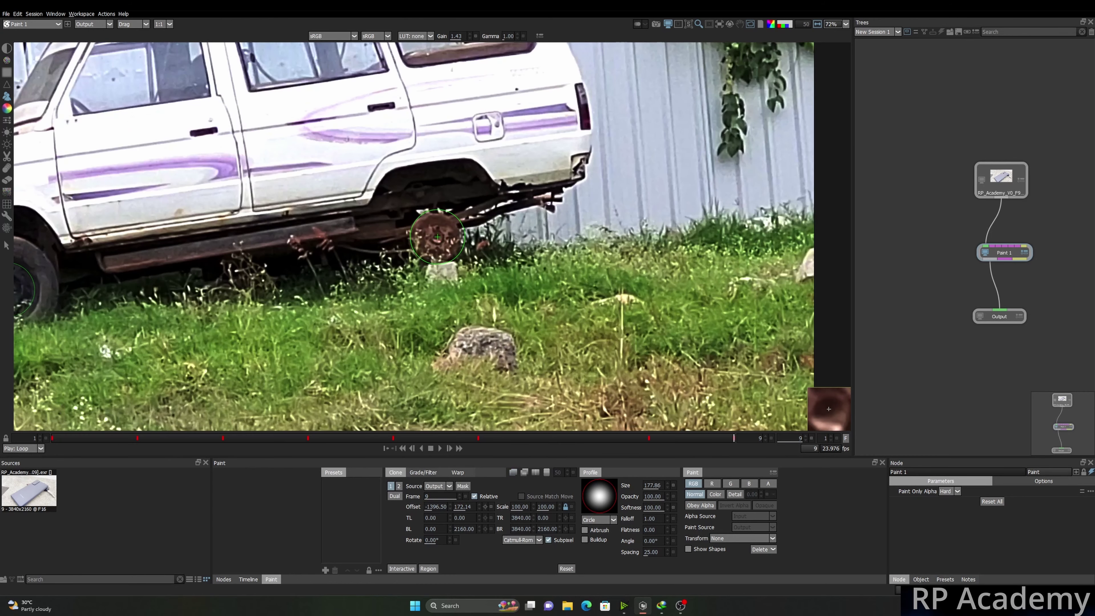
# - Try scaling the clone source overlay unevenly to about 112 by 108 and undo the scaling
pyautogui.press('o')
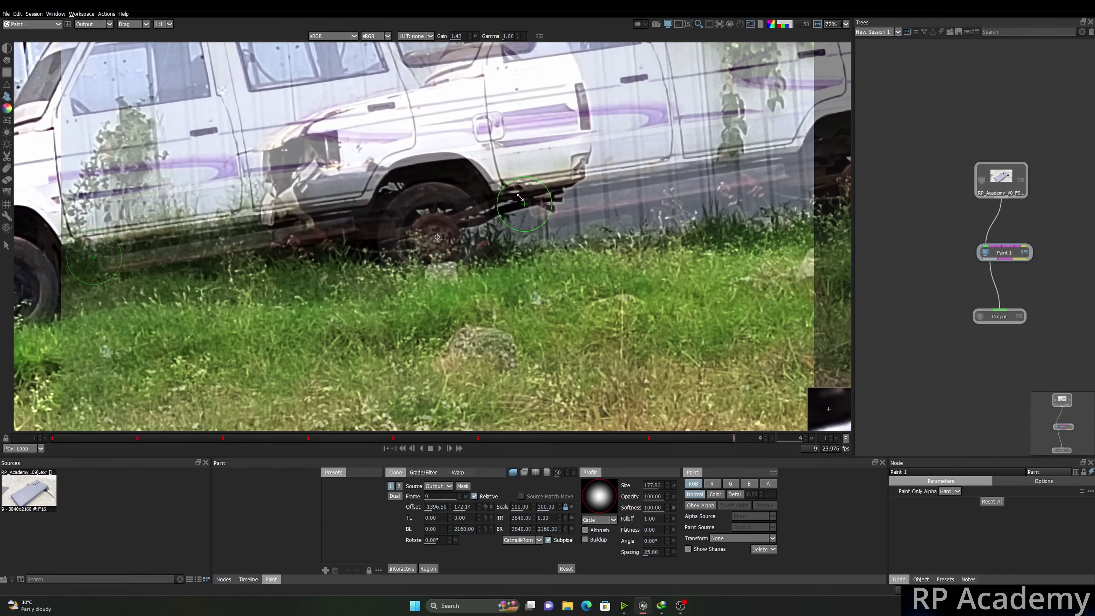
pyautogui.moveTo(520, 198)
pyautogui.mouseDown()
pyautogui.moveTo(564, 255)
pyautogui.moveTo(525, 212)
pyautogui.moveTo(552, 197)
pyautogui.moveTo(605, 204)
pyautogui.moveTo(602, 121)
pyautogui.moveTo(592, 263)
pyautogui.mouseUp()
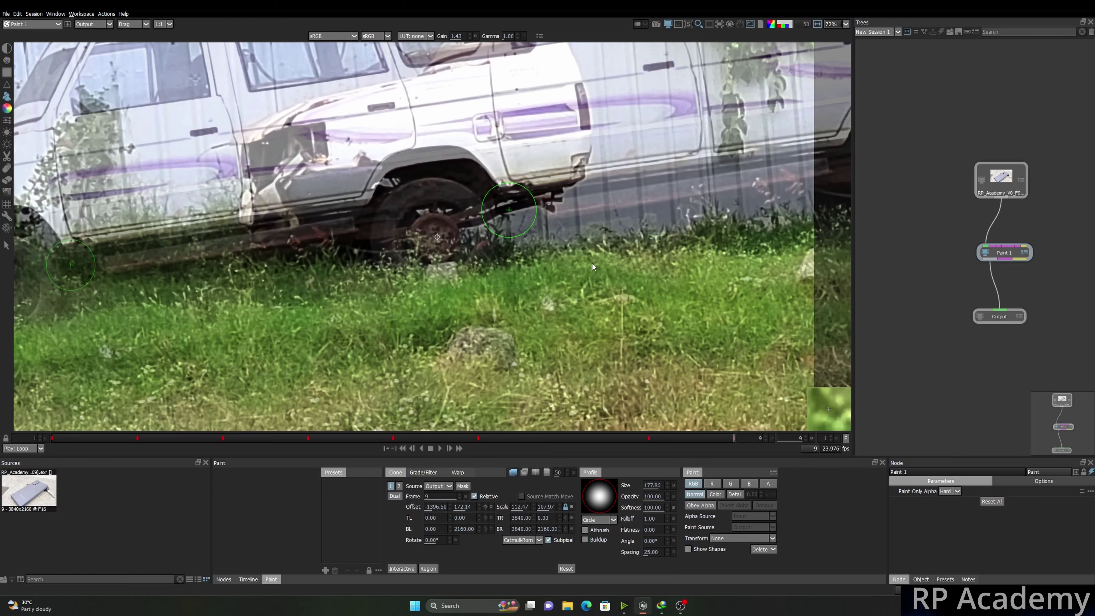
pyautogui.hotkey('ctrl', 'z')
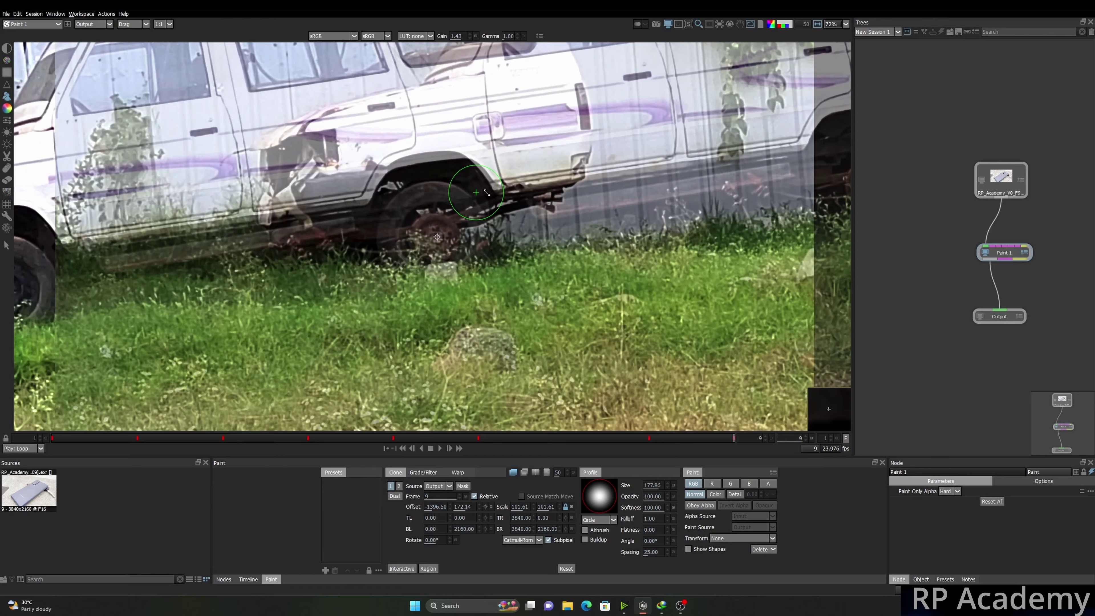
# - Scale the clone source uniformly to about 110 and compare the overlaid wheel with the bare rear hub
pyautogui.moveTo(505, 213); pyautogui.dragTo(542, 230)
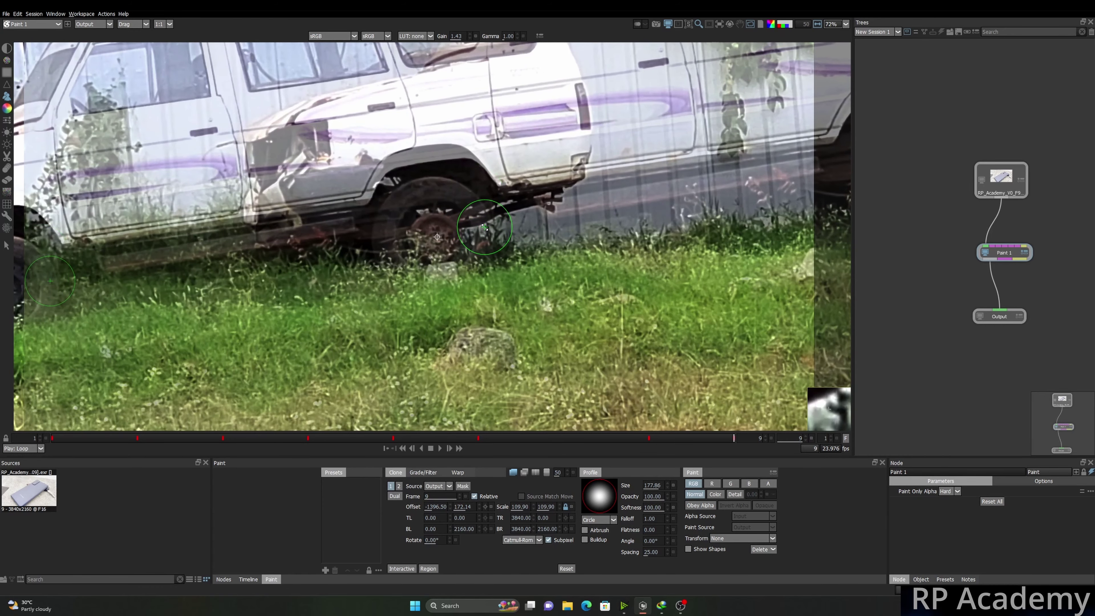
pyautogui.press('o')
pyautogui.press('o')
pyautogui.press('o')
pyautogui.press('o')
pyautogui.press('o')
pyautogui.press('o')
pyautogui.press('o')
pyautogui.press('o')
pyautogui.press('o')
pyautogui.press('o')
pyautogui.press('o')
pyautogui.press('o')
pyautogui.press('o')
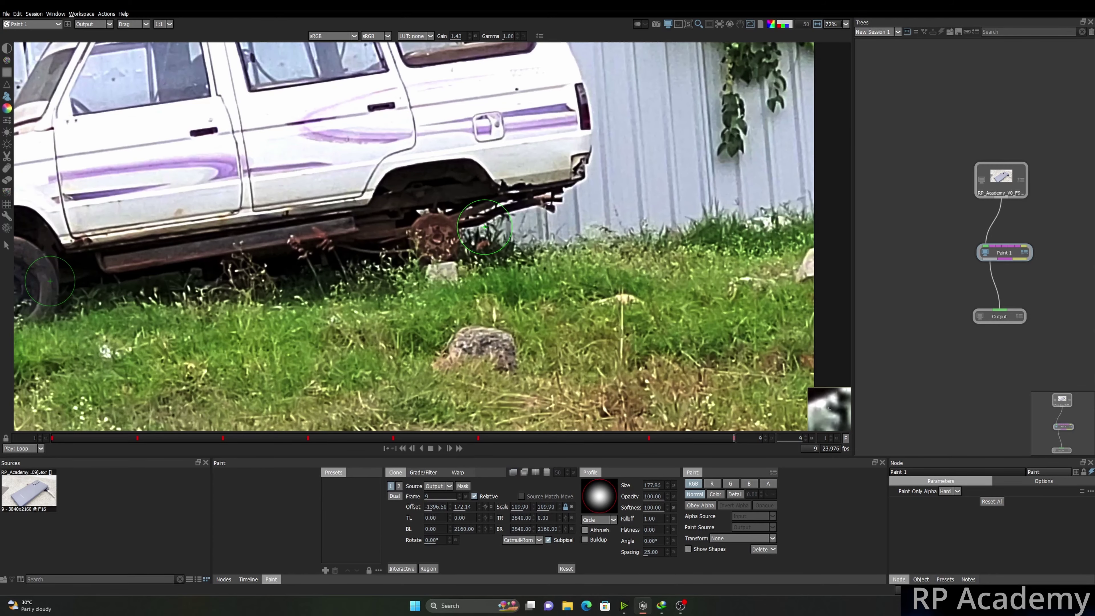
# - Nudge the clone source's horizontal offset to about -1399.28 and clone the front wheel over the bare rear hub
pyautogui.press('o')
pyautogui.press('o')
pyautogui.press('o')
pyautogui.press('Left')
pyautogui.press('Left')
pyautogui.press('o')
pyautogui.press('o')
pyautogui.press('o')
pyautogui.press('o')
pyautogui.press('o')
pyautogui.press('o')
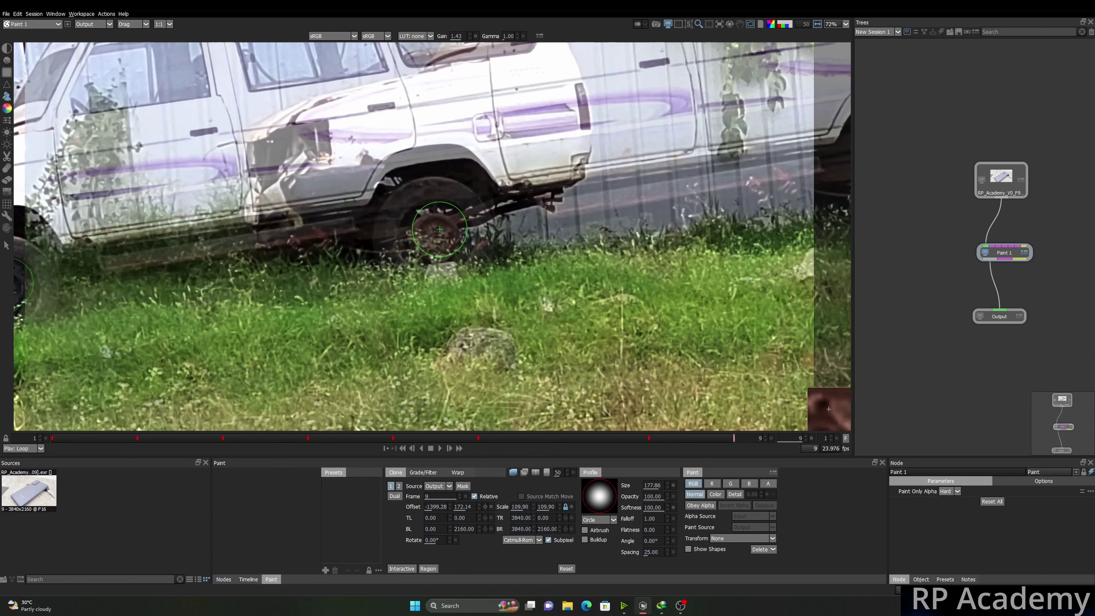
pyautogui.press('o')
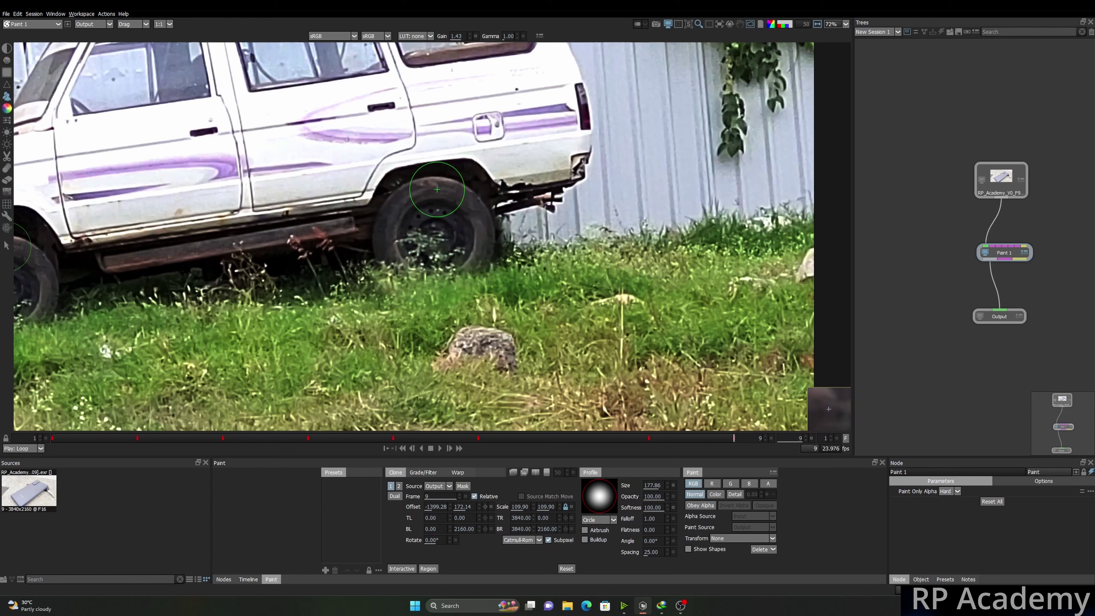
# - Reset the clone source's offset and scale to their defaults after checking the cloned rear wheel against the whole van
pyautogui.scroll(-5, 406, 279)
pyautogui.scroll(3, 407, 278)
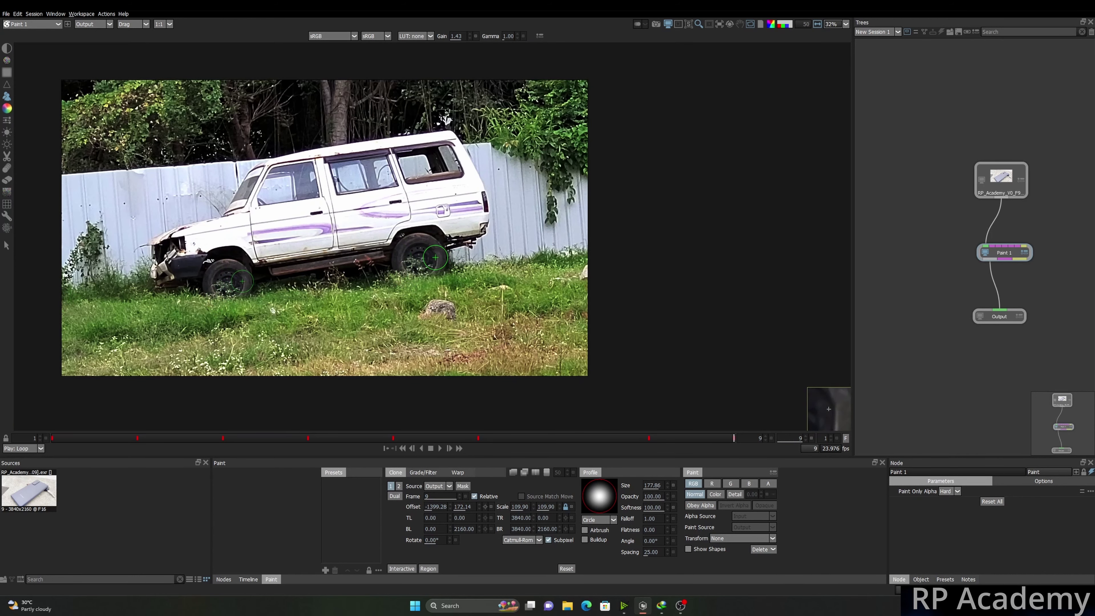
pyautogui.scroll(5, 414, 256)
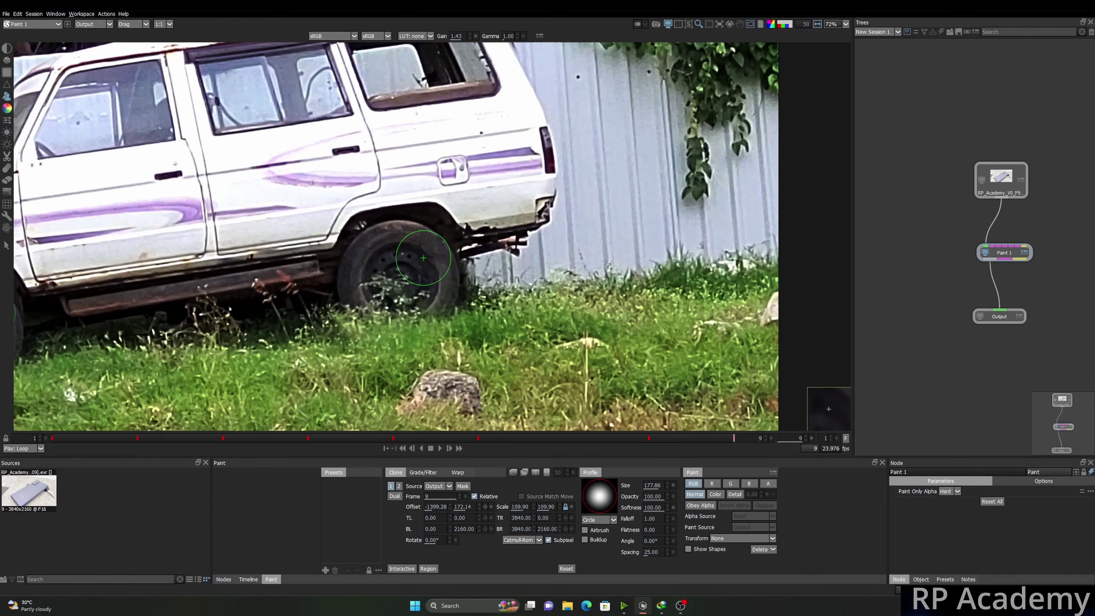
pyautogui.scroll(-3, 419, 263)
pyautogui.scroll(2, 414, 318)
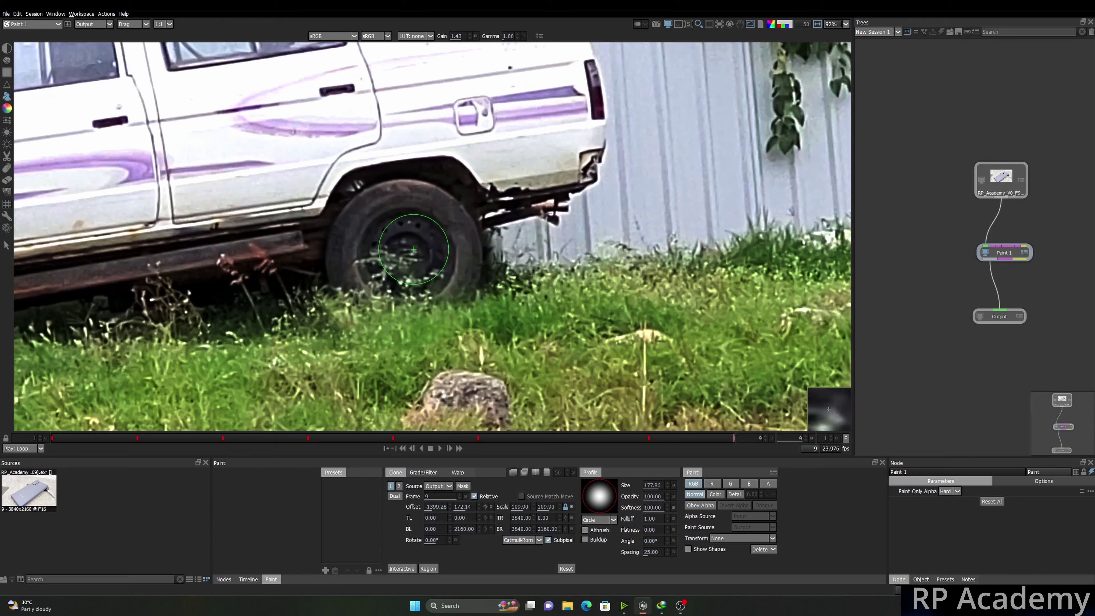
pyautogui.moveTo(410, 262); pyautogui.dragTo(434, 237)
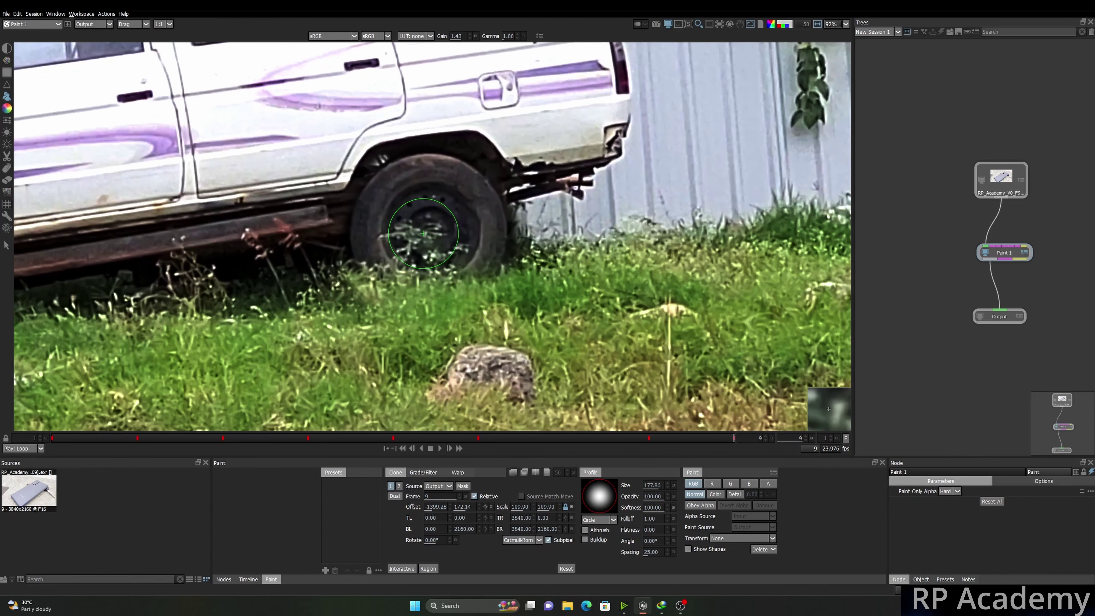
pyautogui.click(567, 569)
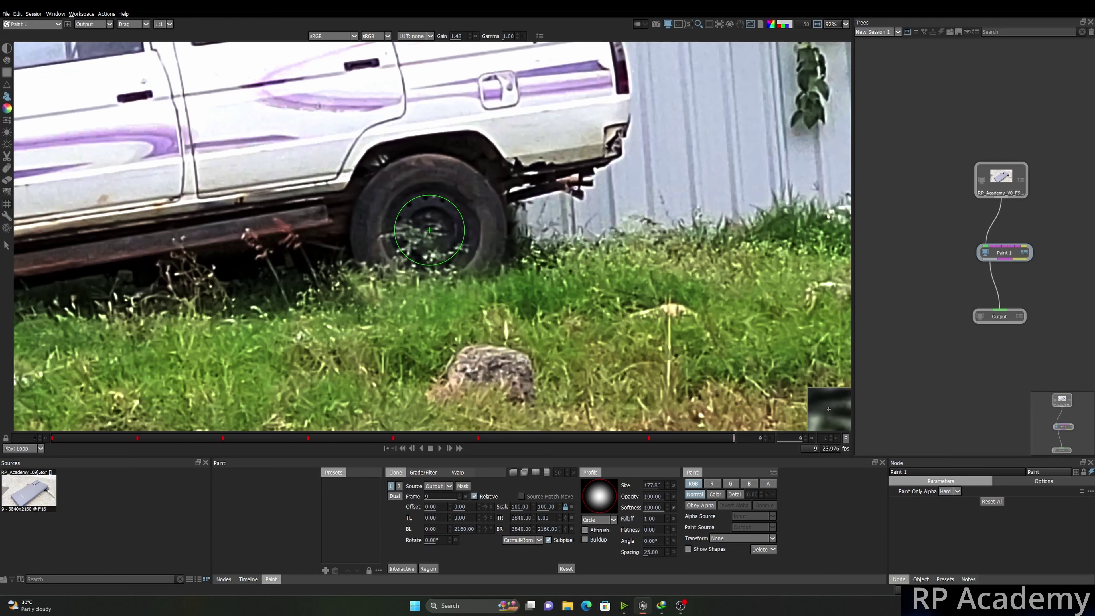
pyautogui.click(431, 234)
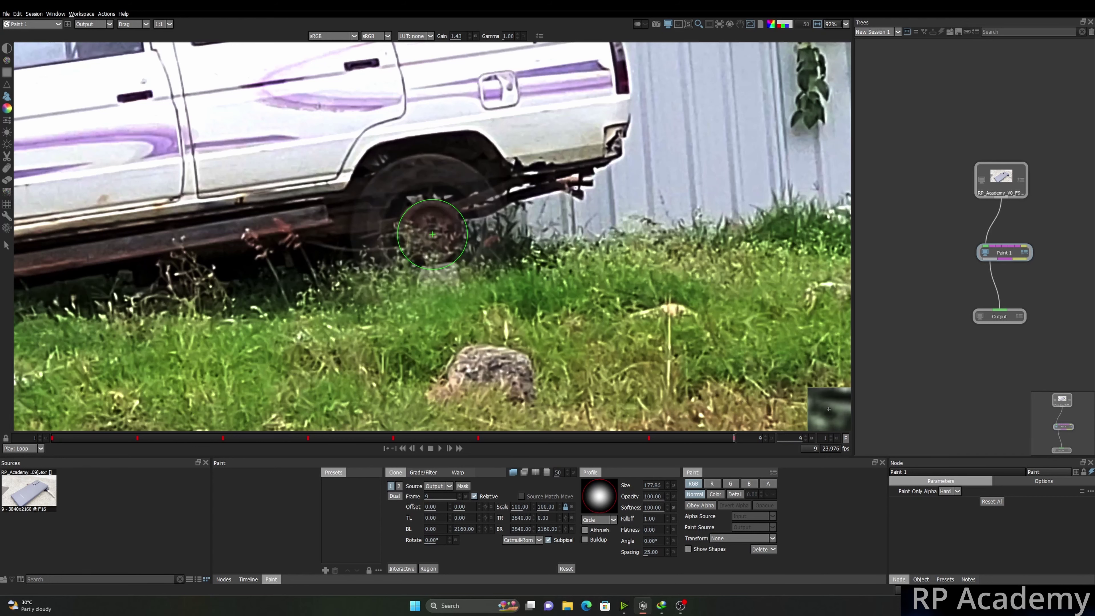
# - Try rotating the clone source overlay numerically, down to 3°, and reset the clone settings
pyautogui.scroll(-3, 433, 234)
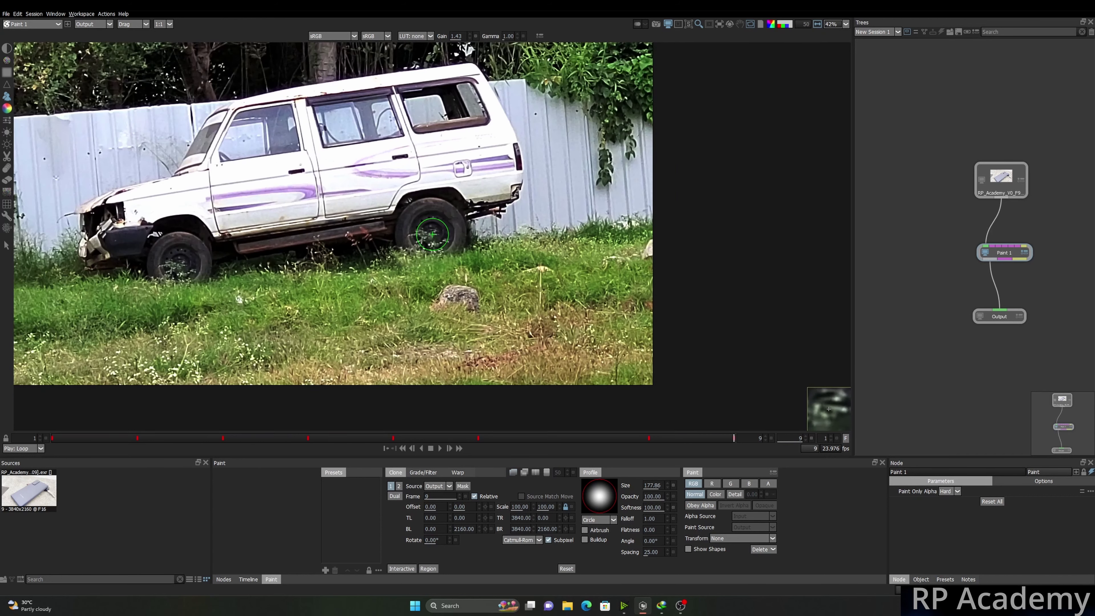
pyautogui.scroll(1, 432, 235)
pyautogui.scroll(2, 432, 234)
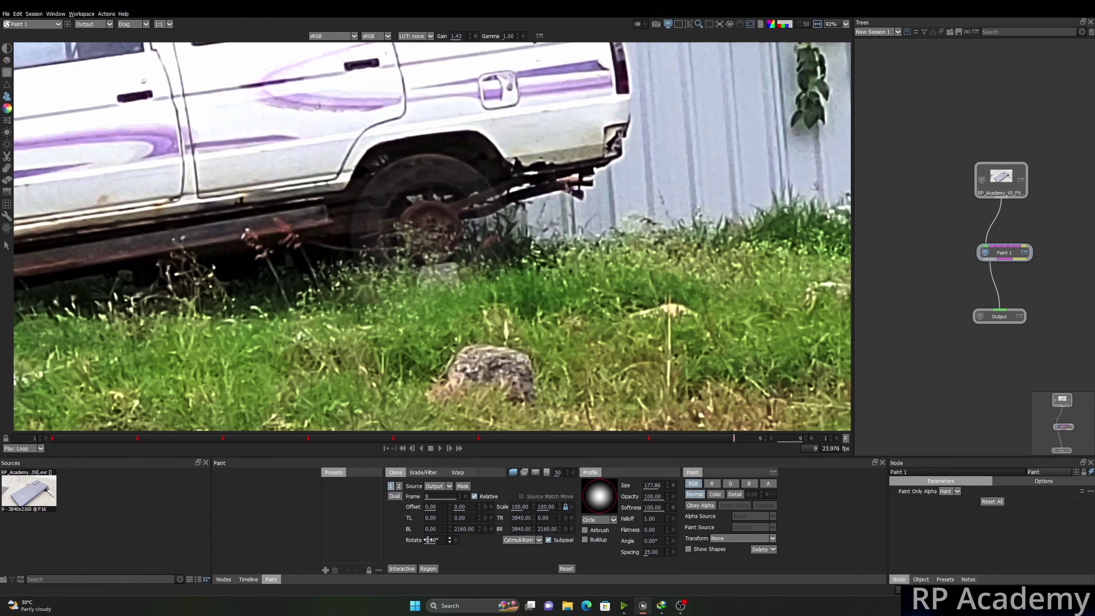
pyautogui.moveTo(432, 539); pyautogui.dragTo(458, 533)
pyautogui.scroll(-5, 479, 265)
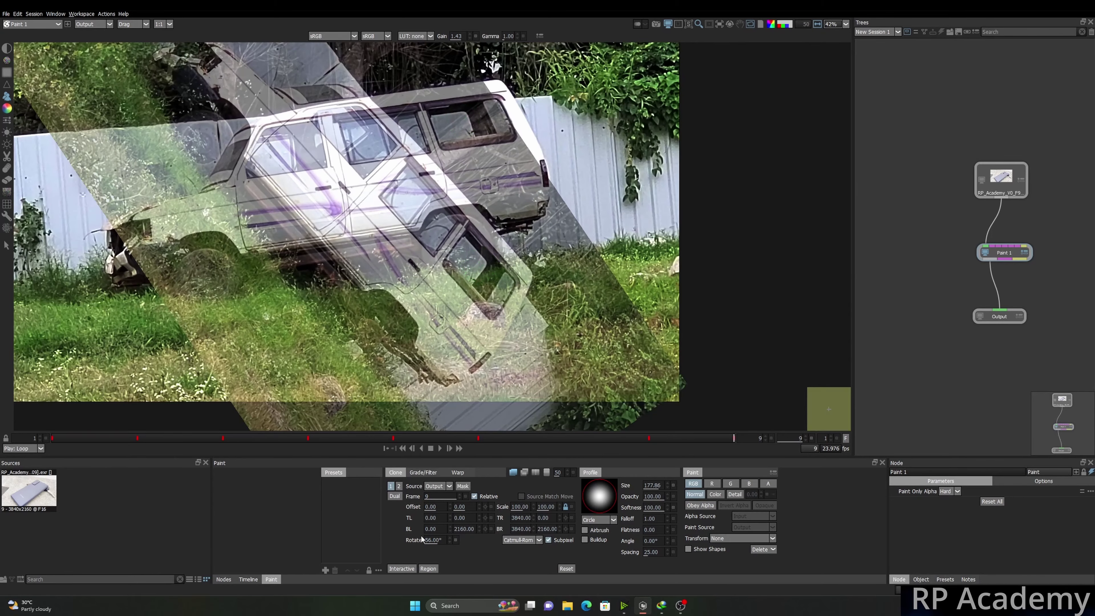
pyautogui.moveTo(436, 540)
pyautogui.mouseDown()
pyautogui.moveTo(450, 538)
pyautogui.moveTo(412, 537)
pyautogui.mouseUp()
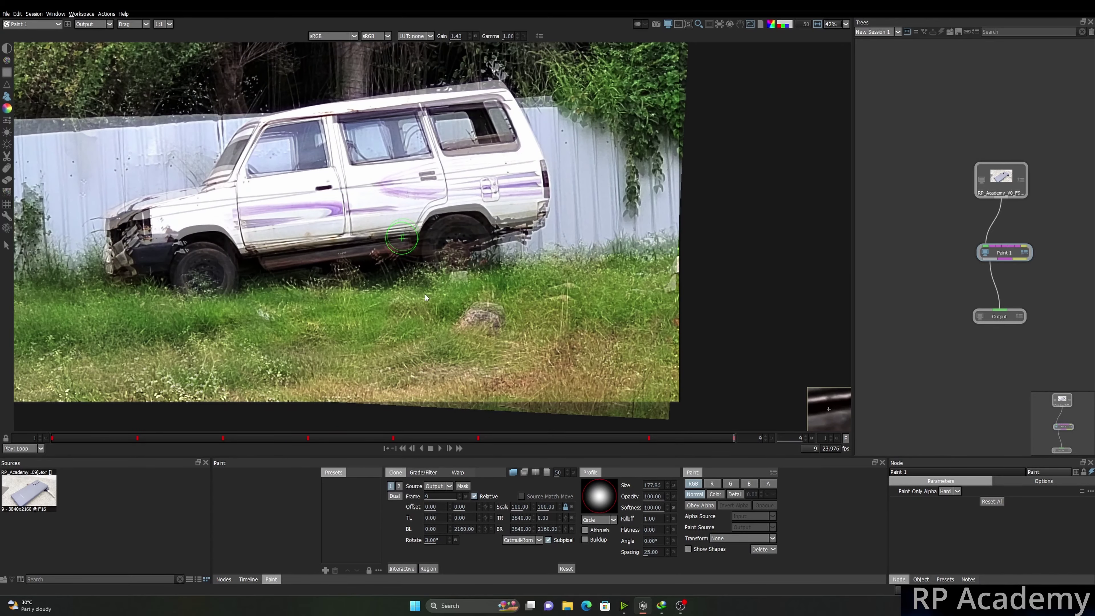
pyautogui.click(566, 568)
# - Rotate the clone source overlay to about 182.6° around the rear hub so its upper half lies over the wheel's bottom
pyautogui.scroll(6, 468, 254)
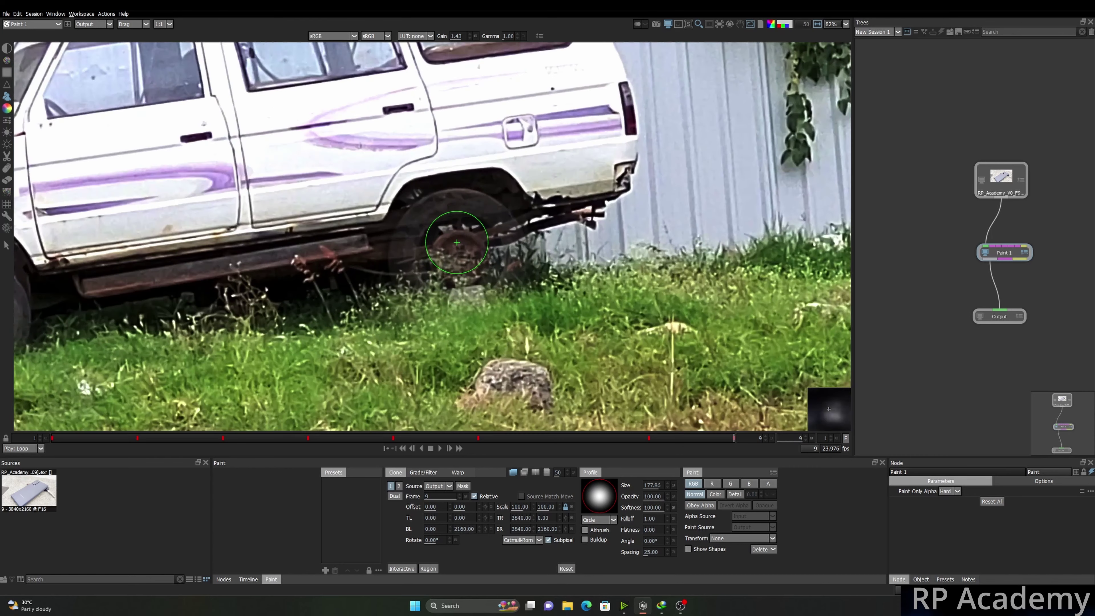
pyautogui.scroll(-2, 469, 254)
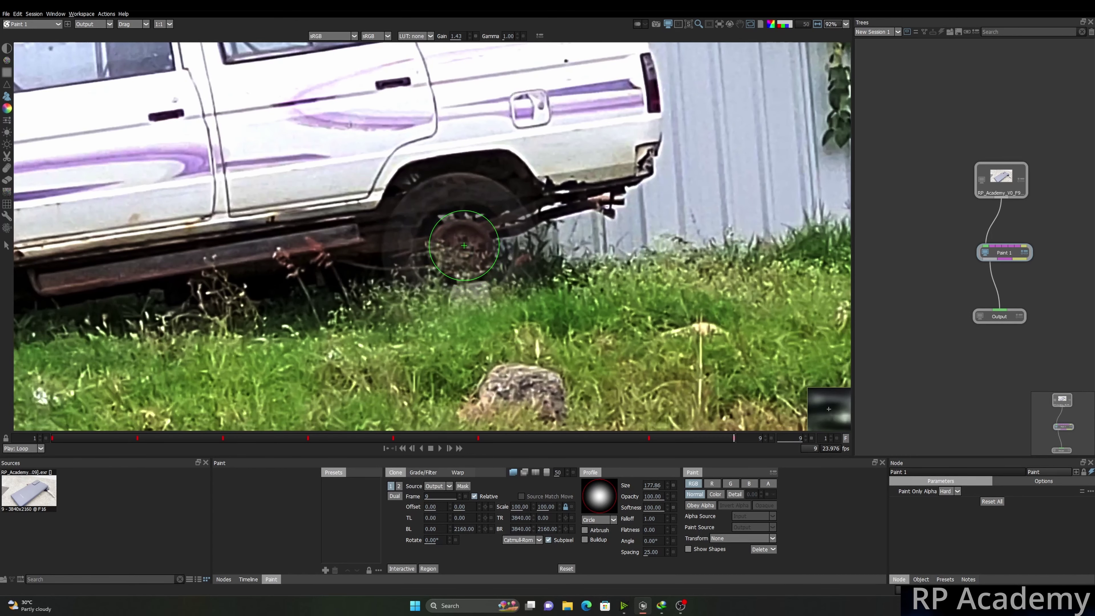
pyautogui.scroll(-3, 464, 245)
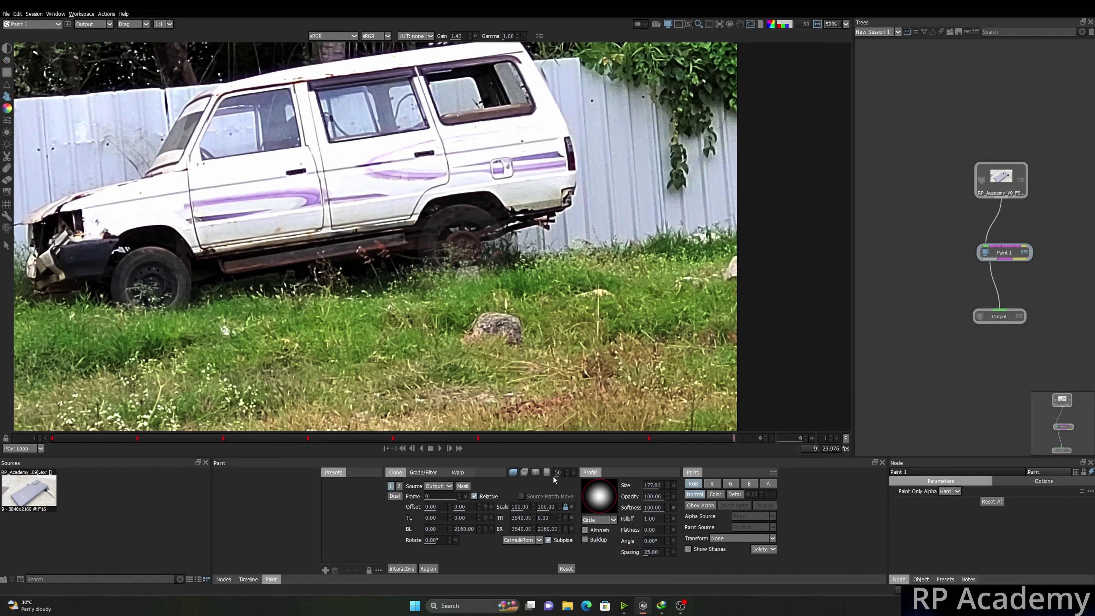
pyautogui.scroll(5, 467, 244)
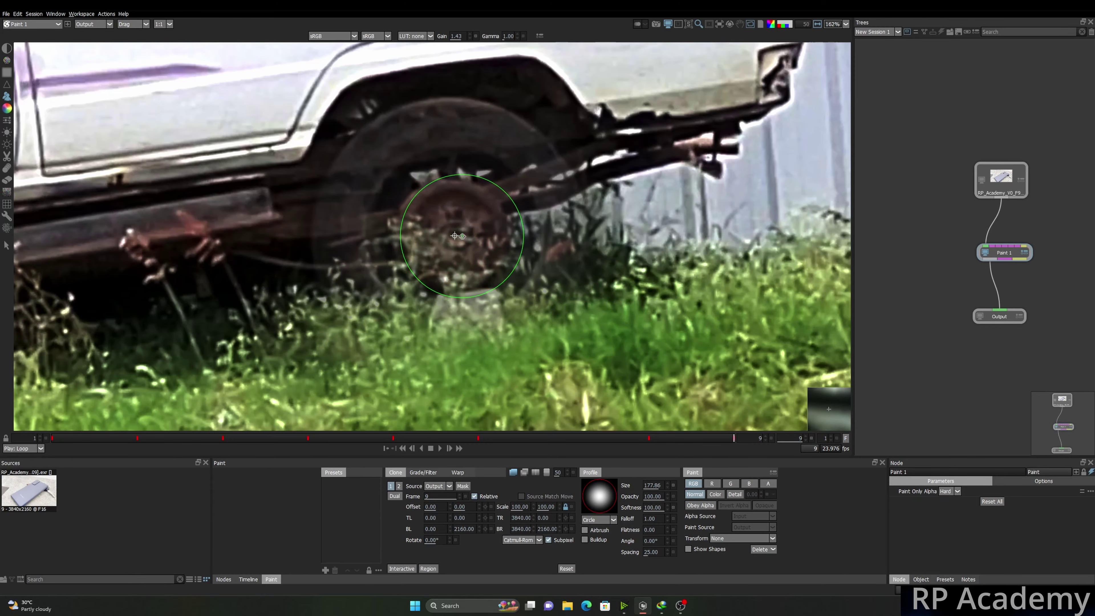
pyautogui.scroll(-7, 455, 235)
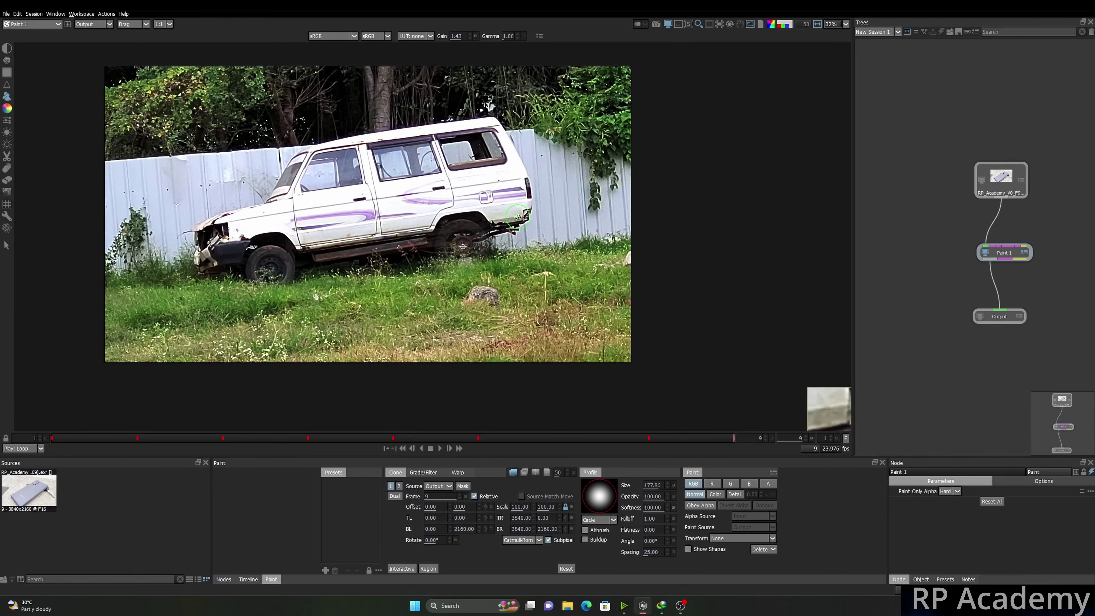
pyautogui.moveTo(518, 217)
pyautogui.mouseDown()
pyautogui.moveTo(523, 265)
pyautogui.moveTo(510, 288)
pyautogui.moveTo(476, 295)
pyautogui.moveTo(447, 271)
pyautogui.mouseUp()
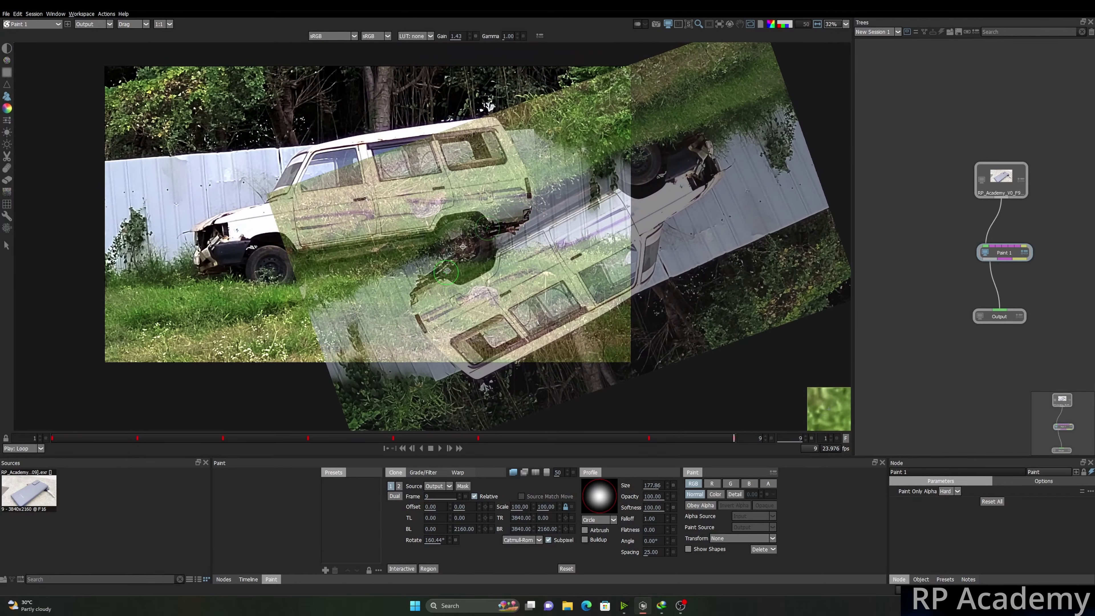
pyautogui.scroll(5, 456, 257)
pyautogui.moveTo(550, 319); pyautogui.dragTo(504, 337)
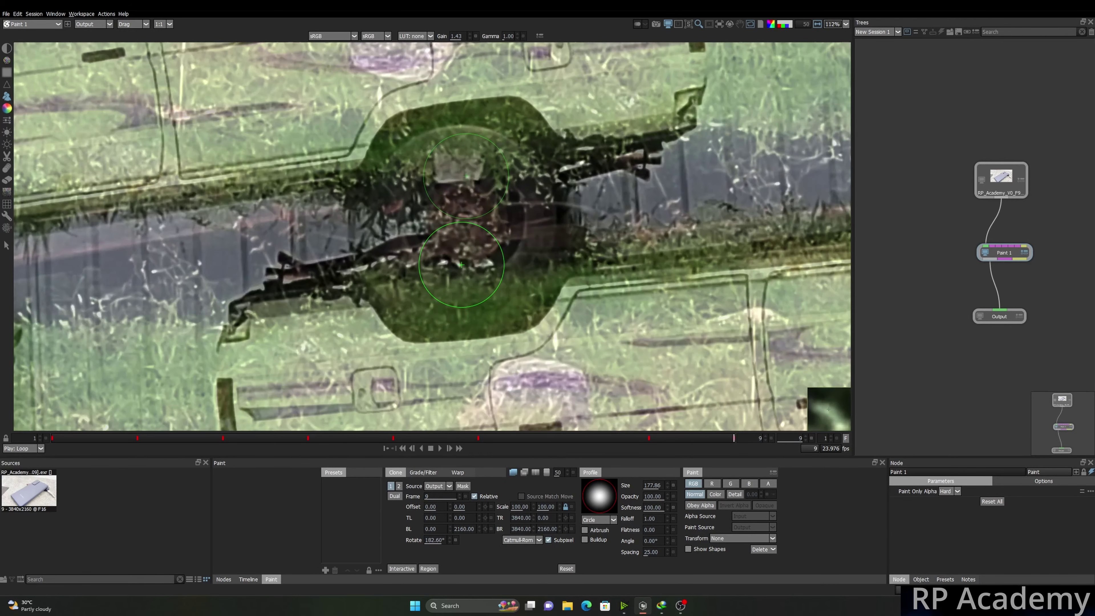
# - Try cloning the rotated upper tyre over the grass below the rear wheel and undo the strokes
pyautogui.press('o')
pyautogui.press('o')
pyautogui.press('o')
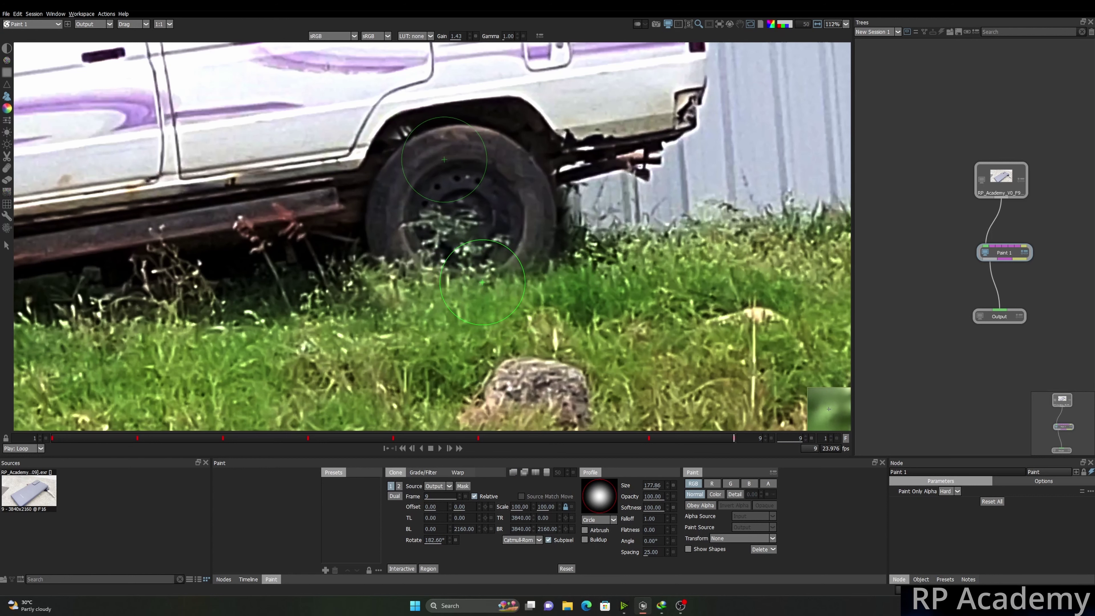
pyautogui.moveTo(484, 296)
pyautogui.mouseDown()
pyautogui.moveTo(406, 276)
pyautogui.moveTo(427, 295)
pyautogui.moveTo(402, 282)
pyautogui.moveTo(437, 297)
pyautogui.moveTo(548, 288)
pyautogui.moveTo(519, 286)
pyautogui.moveTo(533, 267)
pyautogui.moveTo(429, 310)
pyautogui.mouseUp()
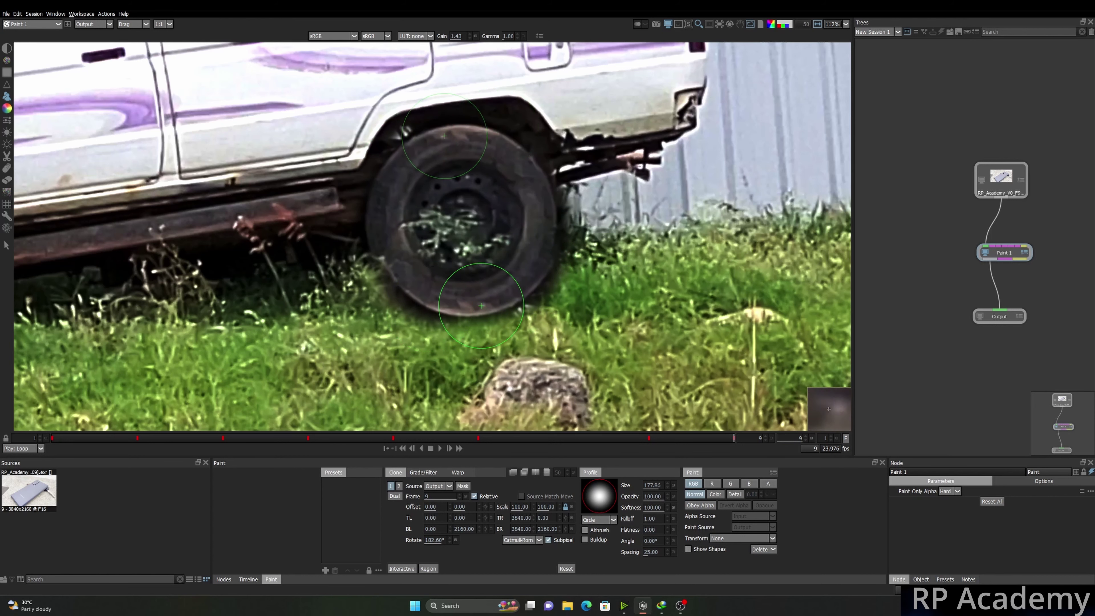
pyautogui.hotkey('ctrl', 'z')
pyautogui.hotkey('ctrl', 'z')
pyautogui.hotkey('ctrl', 'z')
pyautogui.hotkey('ctrl', 'z')
pyautogui.hotkey('ctrl', 'z')
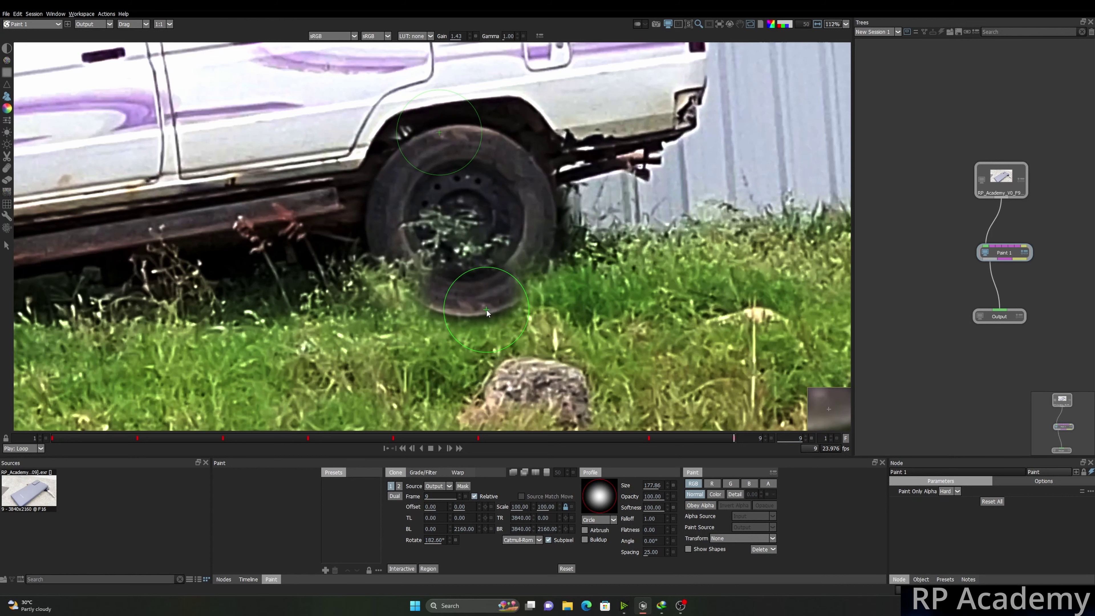
# - Nudge the rotated clone source's horizontal offset to about 2.68 while checking the overlay
pyautogui.press('o')
pyautogui.press('o')
pyautogui.press('o')
pyautogui.press('Right')
pyautogui.press('Right')
pyautogui.press('Right')
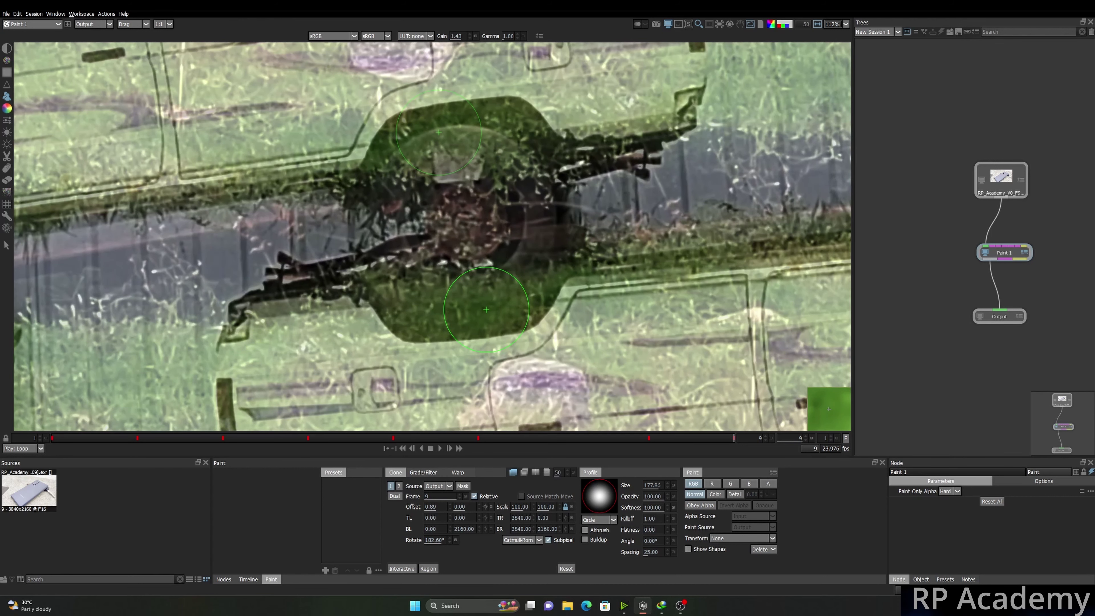
pyautogui.press('o')
pyautogui.press('o')
pyautogui.press('o')
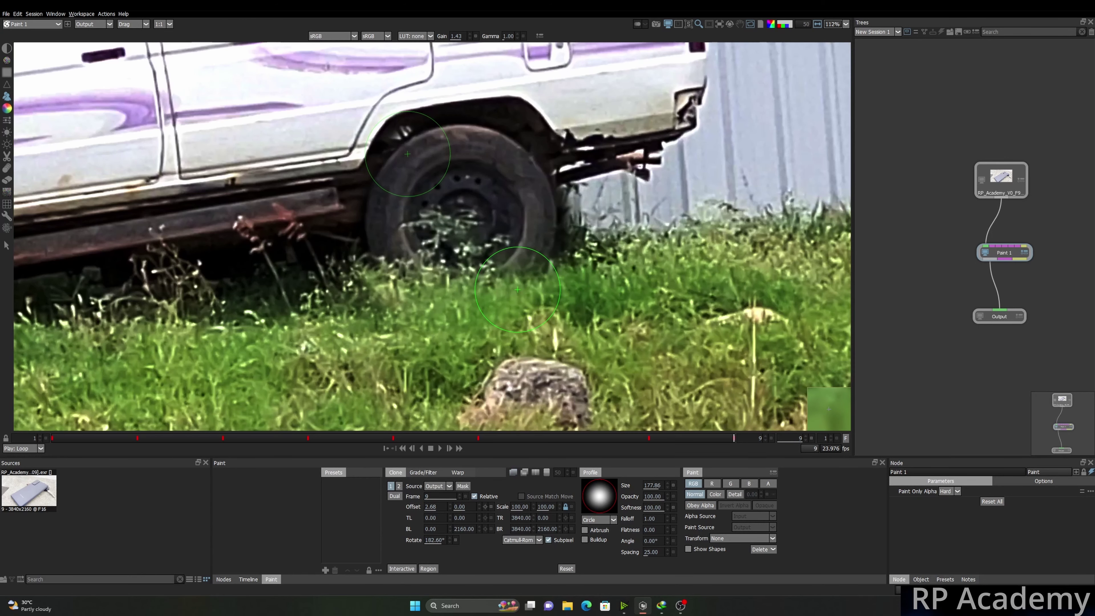
# - Try cloning the rear tyre's lower edge with the nudged source and undo the stroke
pyautogui.moveTo(491, 305)
pyautogui.mouseDown()
pyautogui.moveTo(511, 279)
pyautogui.moveTo(391, 281)
pyautogui.mouseUp()
pyautogui.hotkey('ctrl', 'z')
pyautogui.hotkey('ctrl', 'z')
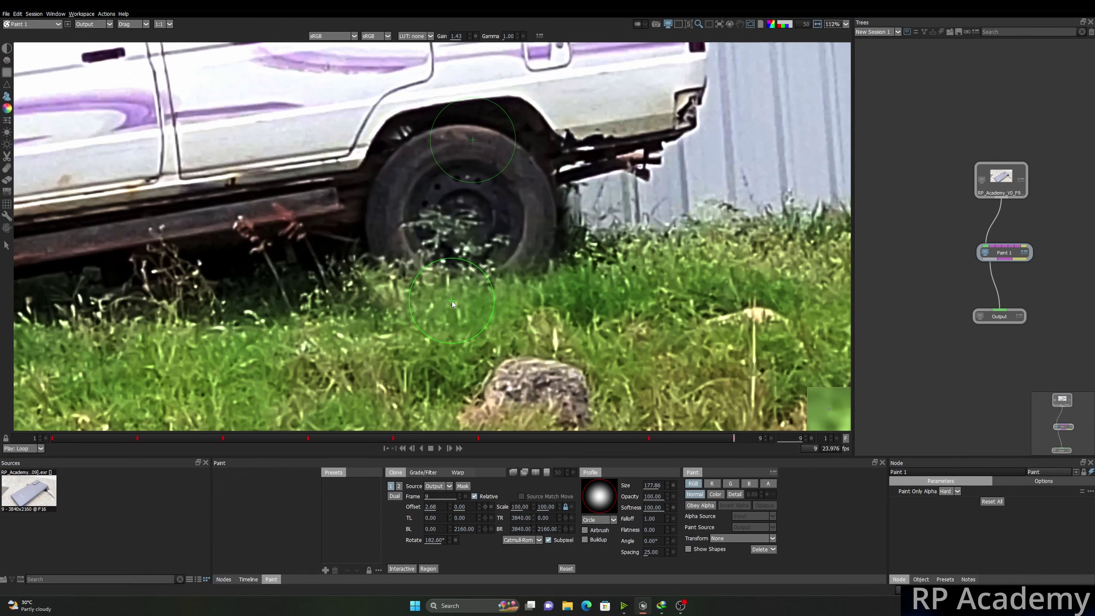
# - Set the clone source overlay's opacity to 100 and compare it with the painted rear wheel
pyautogui.press('shift')
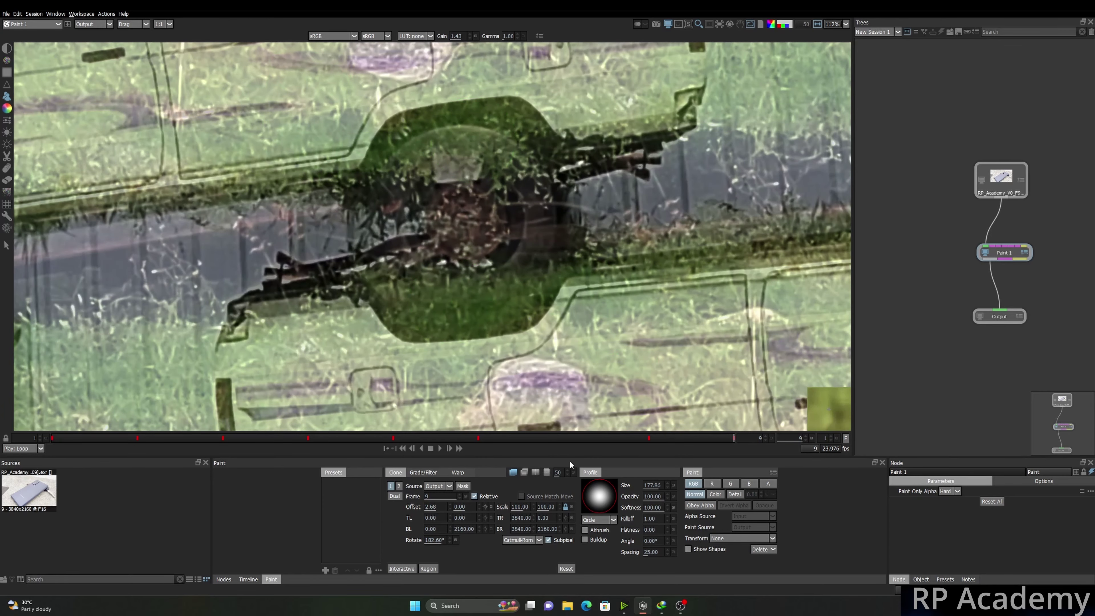
pyautogui.moveTo(559, 472); pyautogui.dragTo(591, 470)
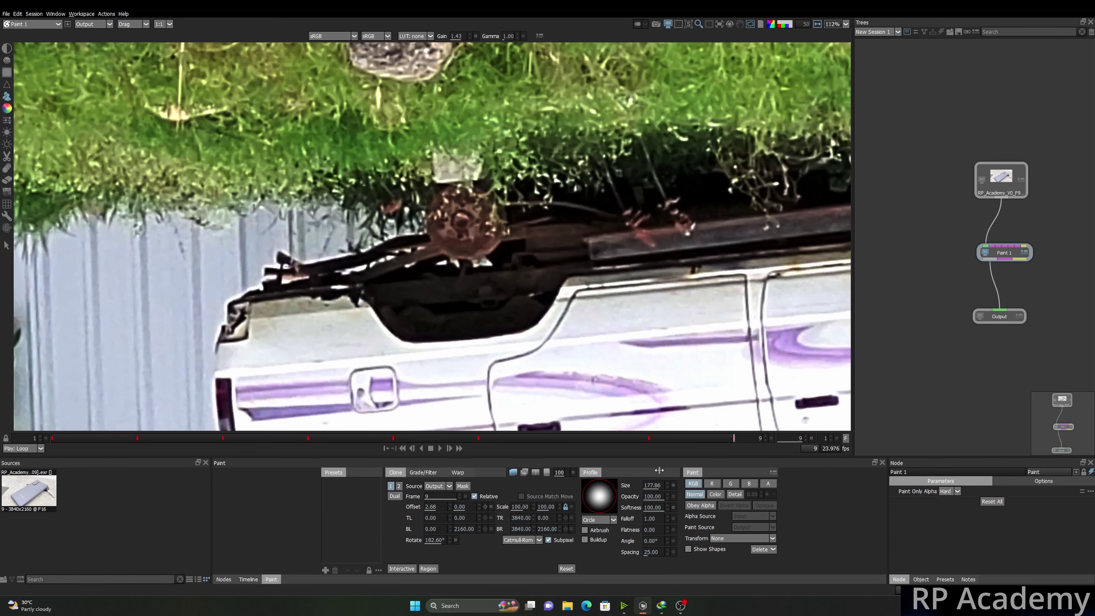
pyautogui.press('shift')
pyautogui.scroll(1, 427, 291)
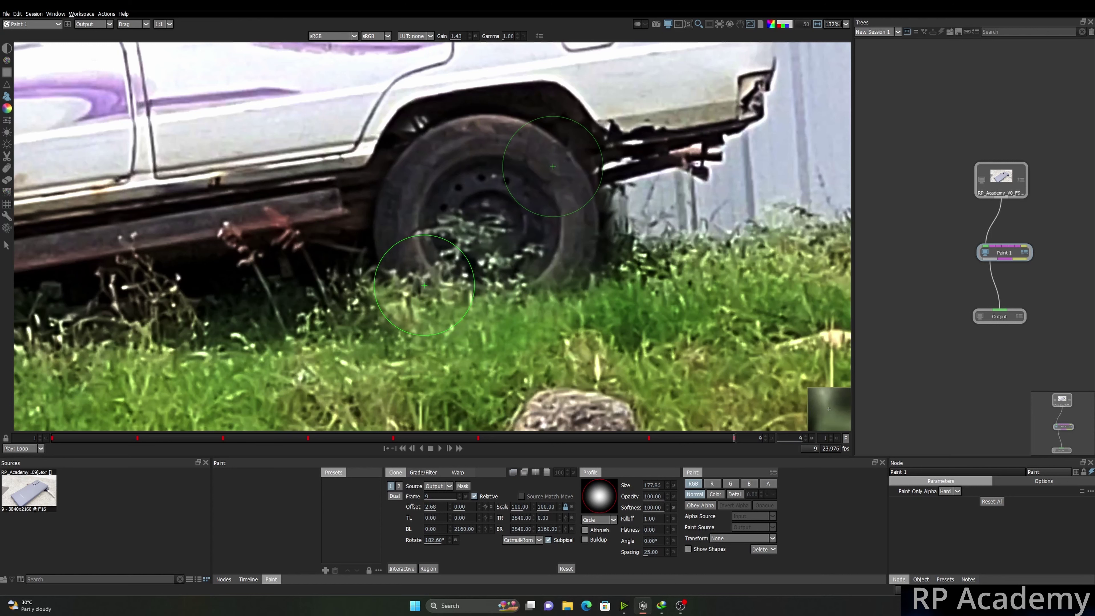
pyautogui.press('shift')
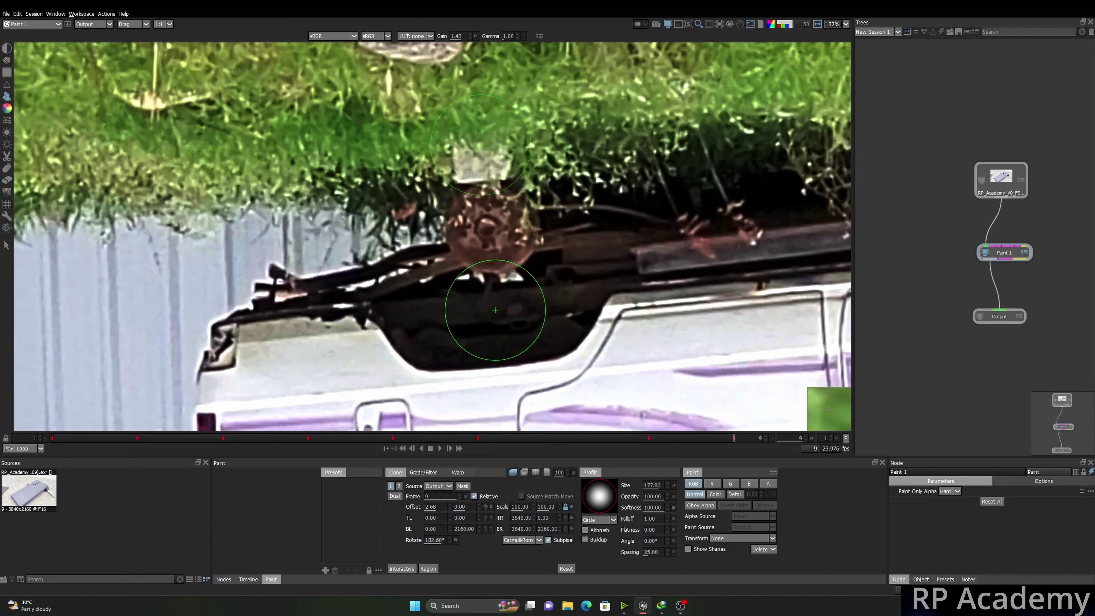
# - Nudge the rotated clone source's horizontal offset to about 10.25 to line it up with the rear wheel
pyautogui.press('Right')
pyautogui.press('Right')
pyautogui.press('Right')
pyautogui.press('Right')
pyautogui.press('Right')
pyautogui.press('Right')
pyautogui.press('Right')
pyautogui.press('Right')
pyautogui.press('Right')
pyautogui.press('Right')
pyautogui.press('shift')
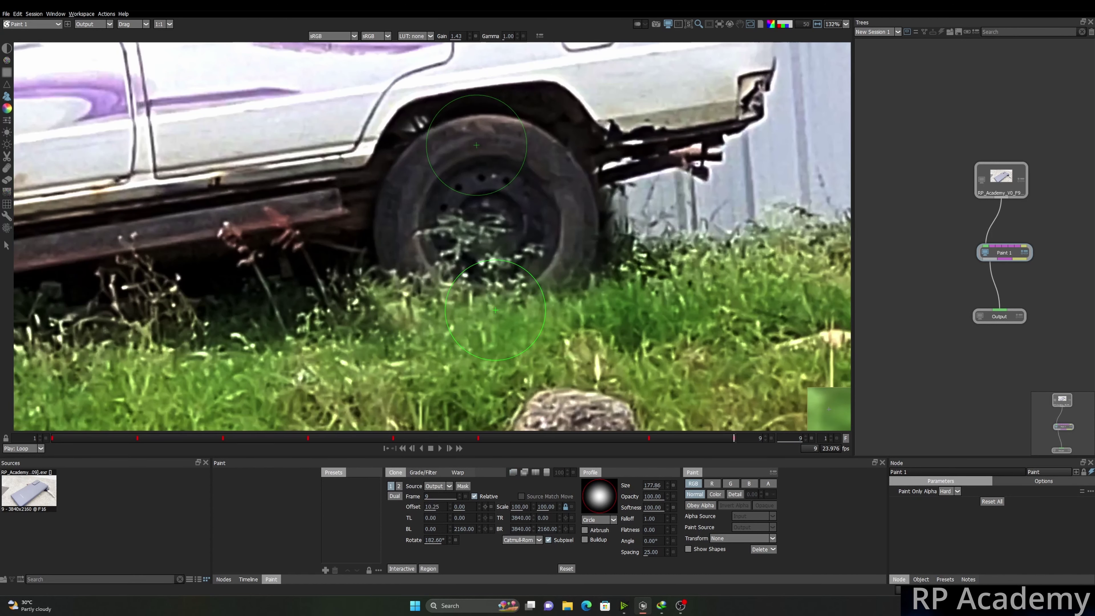
# - Clone the rotated upper tyre and rim over the grass to complete the rear wheel's lower half
pyautogui.moveTo(496, 310)
pyautogui.mouseDown()
pyautogui.moveTo(440, 250)
pyautogui.moveTo(458, 283)
pyautogui.moveTo(420, 275)
pyautogui.moveTo(465, 308)
pyautogui.moveTo(565, 289)
pyautogui.moveTo(415, 300)
pyautogui.mouseUp()
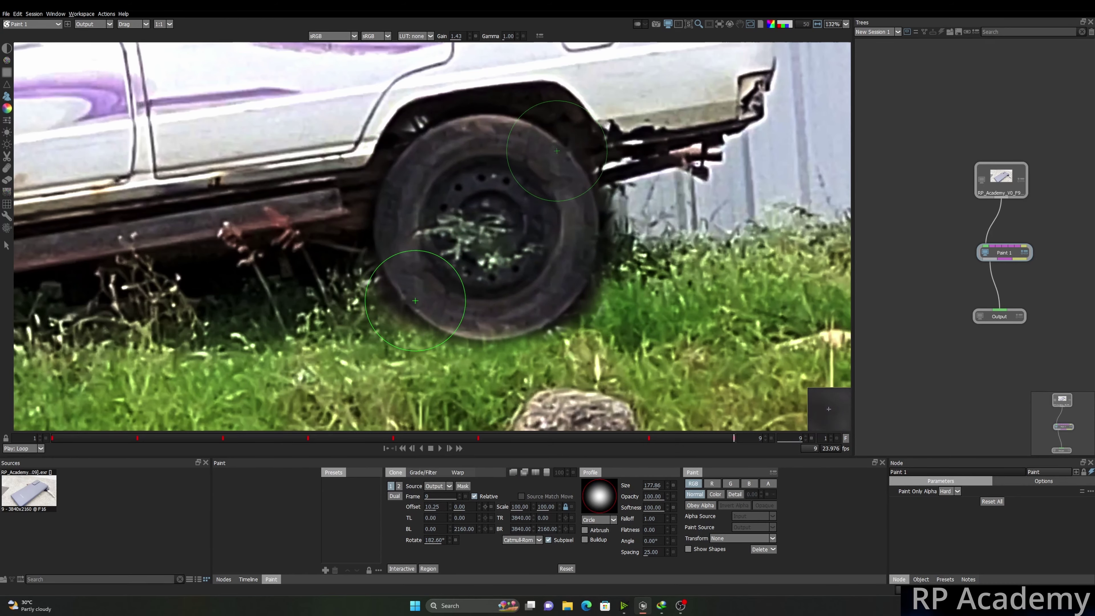
pyautogui.press('f')
pyautogui.scroll(5, 473, 311)
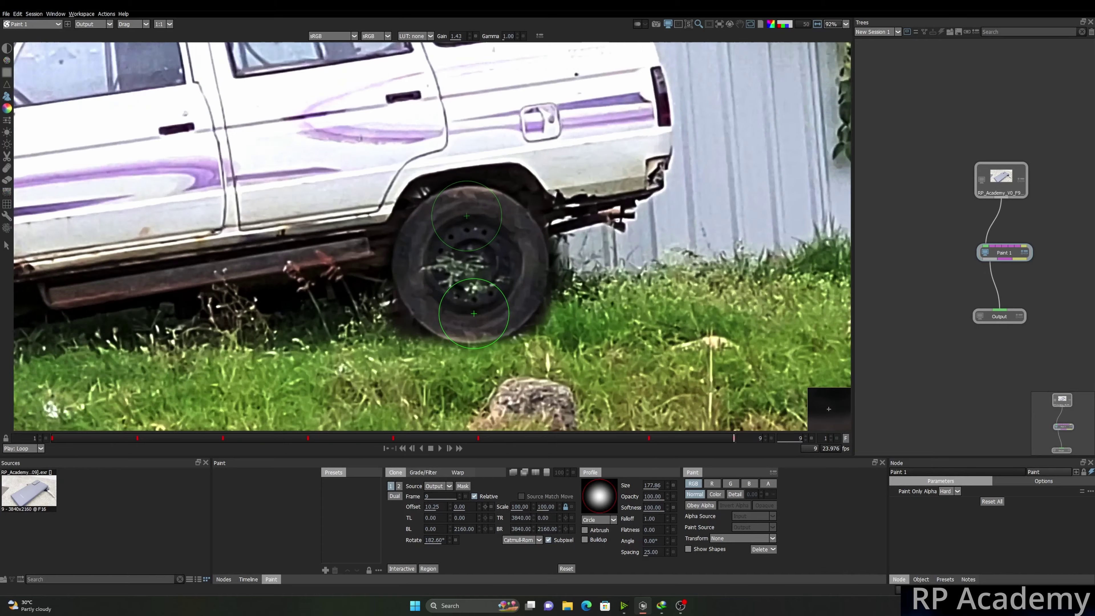
pyautogui.press('q')
pyautogui.scroll(1, 478, 278)
pyautogui.press('q')
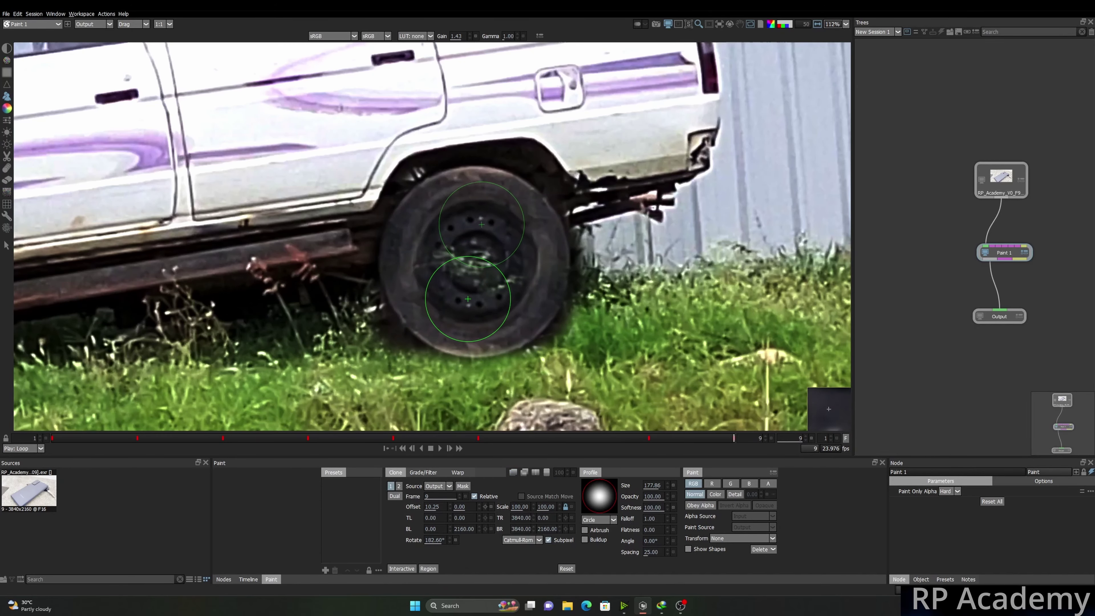
# - Examine the completed rear wheel on the whole van and compare it with the original input image
pyautogui.press('f')
pyautogui.scroll(3, 513, 320)
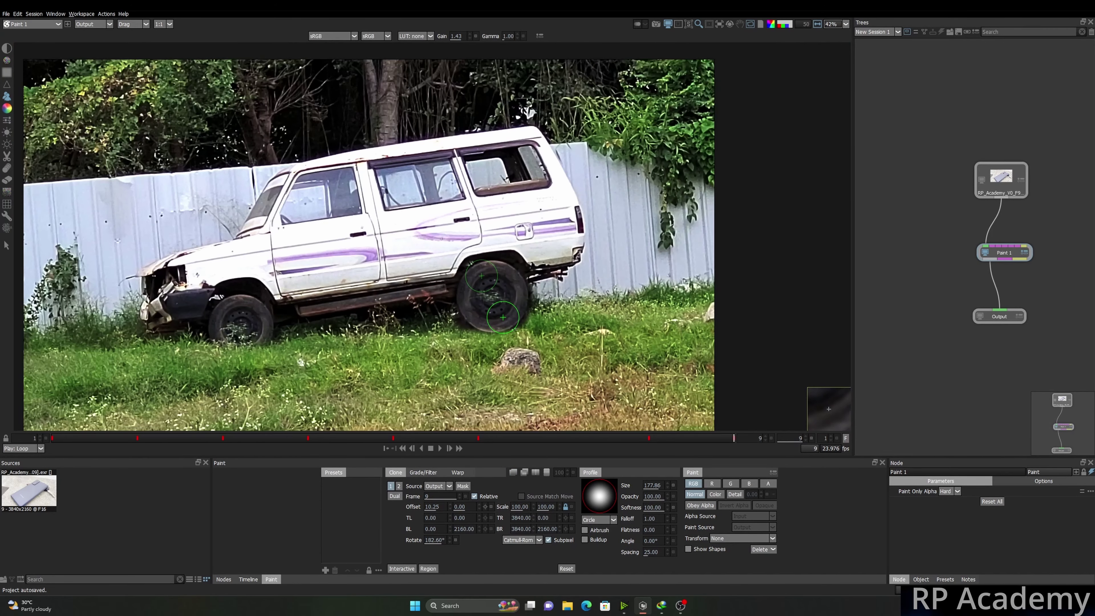
pyautogui.scroll(-4, 514, 320)
pyautogui.scroll(3, 514, 320)
pyautogui.press('1')
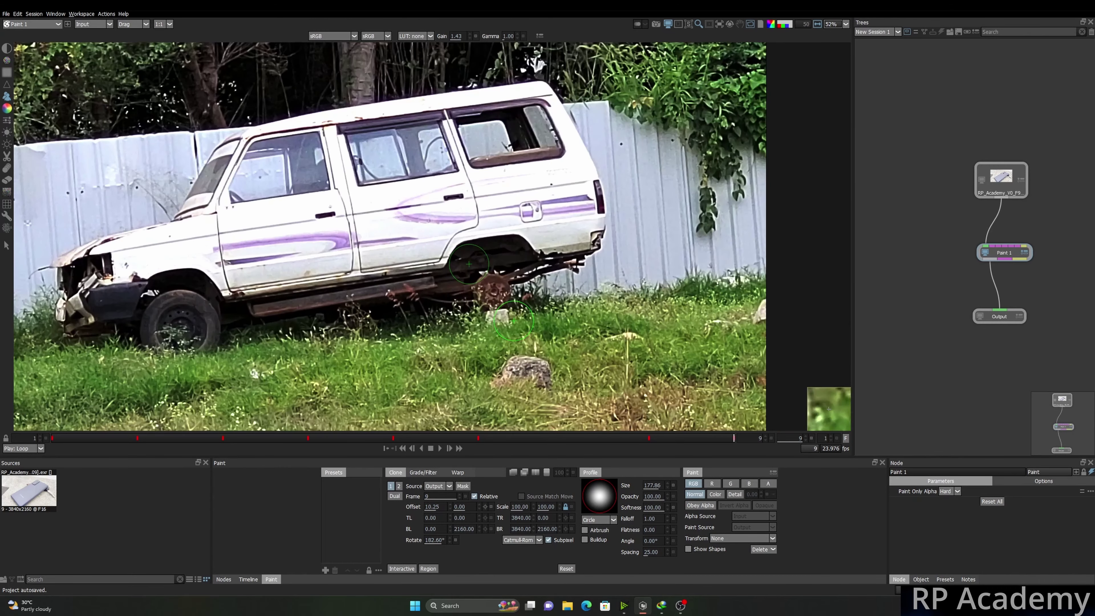
# - Set the clone source overlay's opacity to 50 on the motorcycle frame and nudge the vertical offset to about -36.57
pyautogui.scroll(3, 542, 317)
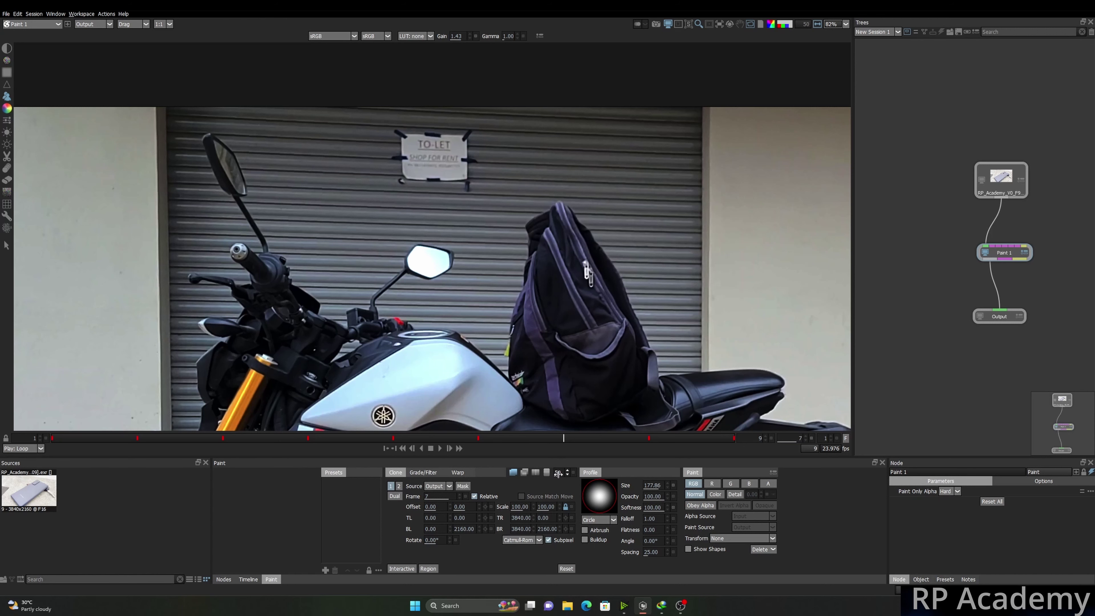
pyautogui.click(574, 473)
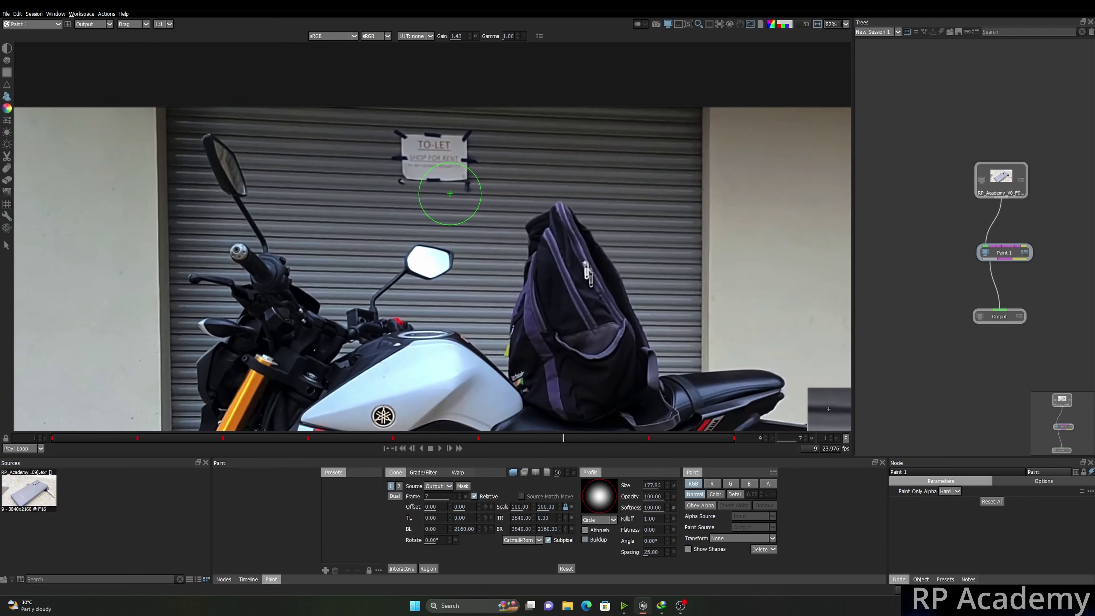
pyautogui.scroll(-1, 452, 195)
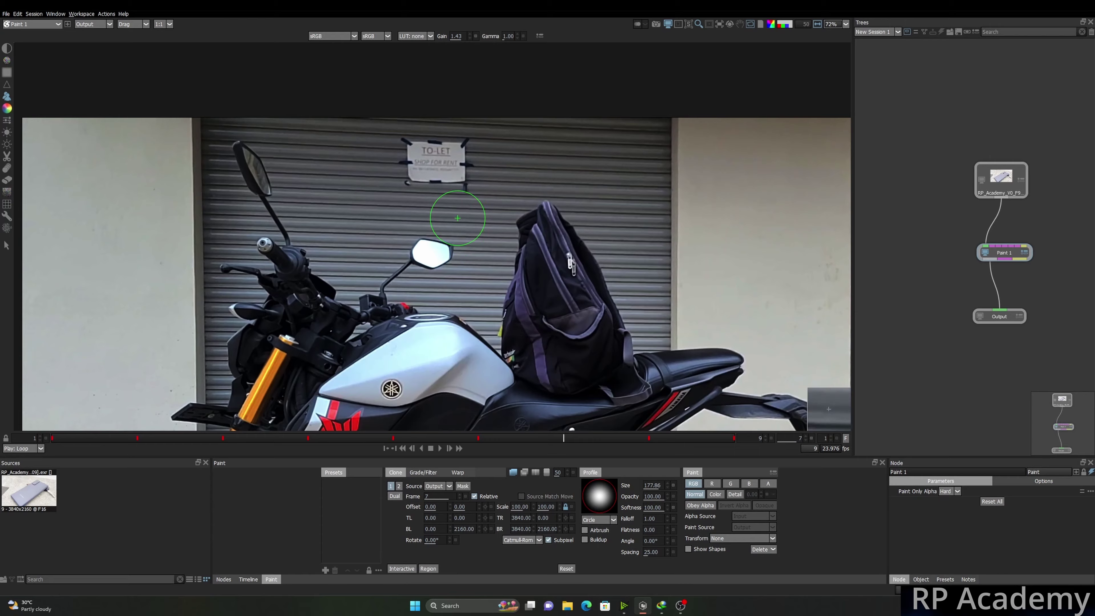
pyautogui.scroll(1, 458, 218)
pyautogui.press('Up')
pyautogui.press('Up')
pyautogui.press('Up')
pyautogui.press('Up')
pyautogui.press('Up')
pyautogui.press('Up')
pyautogui.press('Up')
pyautogui.press('Up')
pyautogui.press('Up')
pyautogui.press('Up')
pyautogui.press('Up')
pyautogui.press('Up')
pyautogui.press('Up')
pyautogui.press('Up')
pyautogui.press('Up')
pyautogui.press('Up')
pyautogui.press('Up')
pyautogui.press('Up')
pyautogui.press('Up')
pyautogui.press('Up')
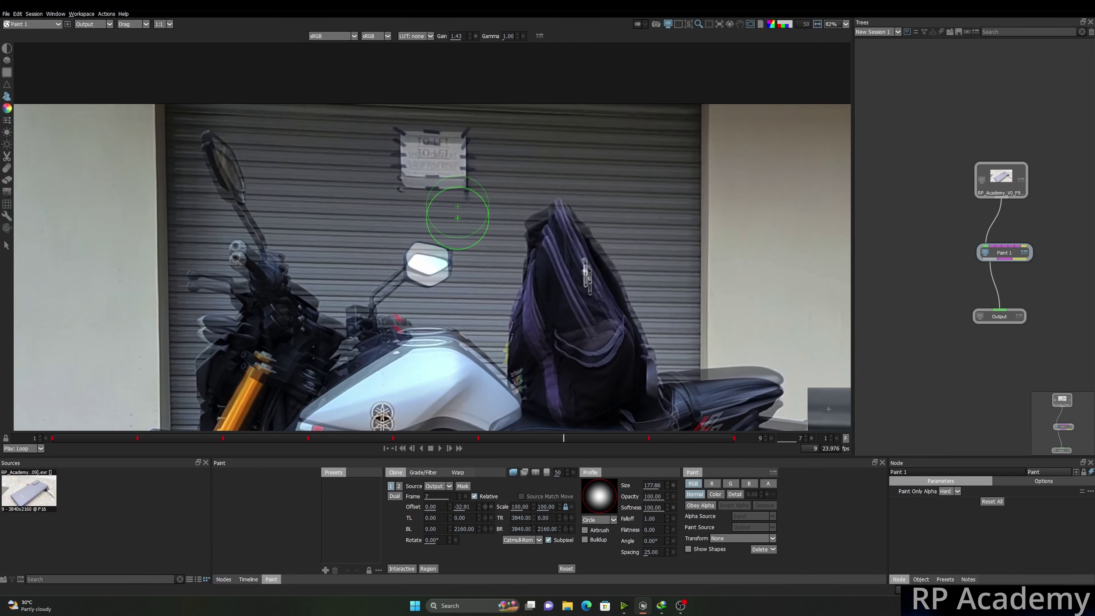
pyautogui.press('Up')
pyautogui.press('Up')
pyautogui.press('Up')
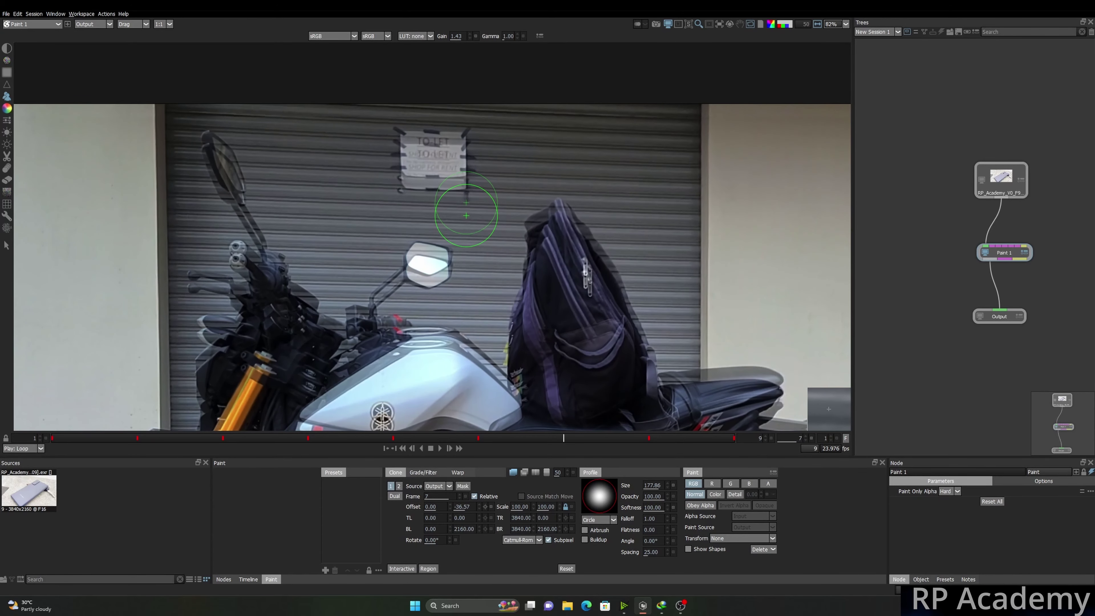
# - Shift the clone source vertically to an offset of about -164.50 to bring clean shutter slats over the mirror area
pyautogui.moveTo(466, 216); pyautogui.dragTo(473, 192)
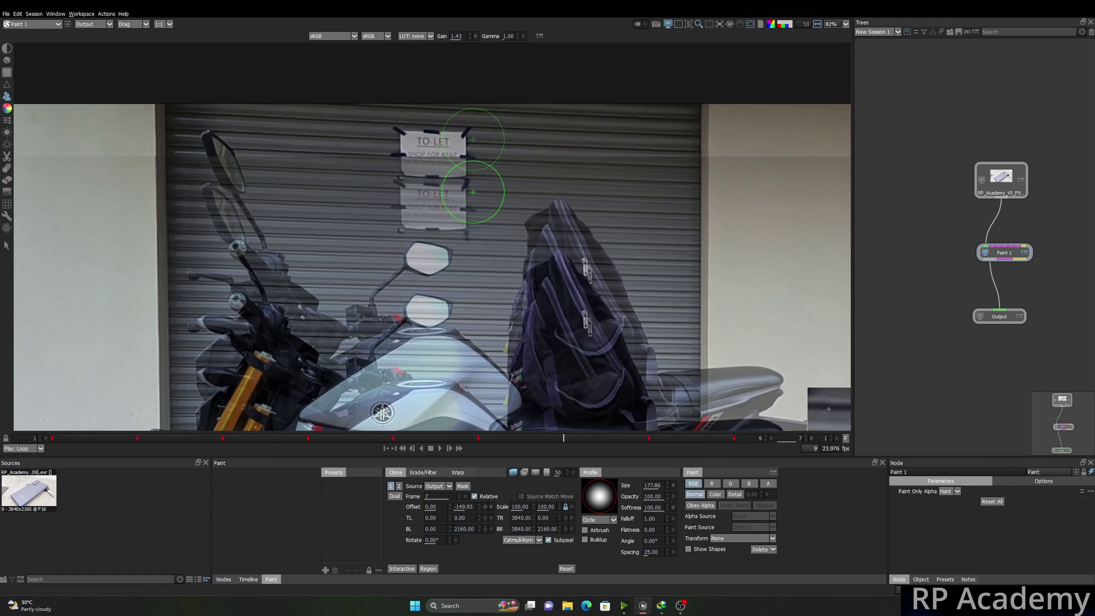
pyautogui.press('Up')
pyautogui.press('Up')
pyautogui.press('Up')
pyautogui.press('Up')
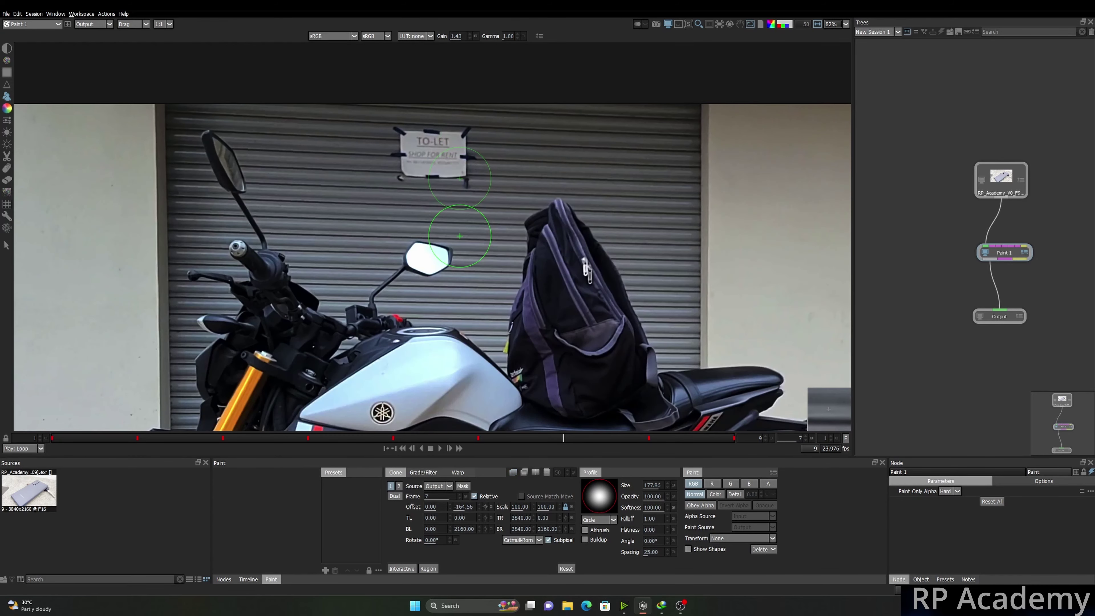
# - Compare the shutter slats with the clone source overlay and set the overlay's opacity to 100
pyautogui.scroll(3, 440, 245)
pyautogui.press('o')
pyautogui.press('o')
pyautogui.press('o')
pyautogui.press('o')
pyautogui.press('o')
pyautogui.press('o')
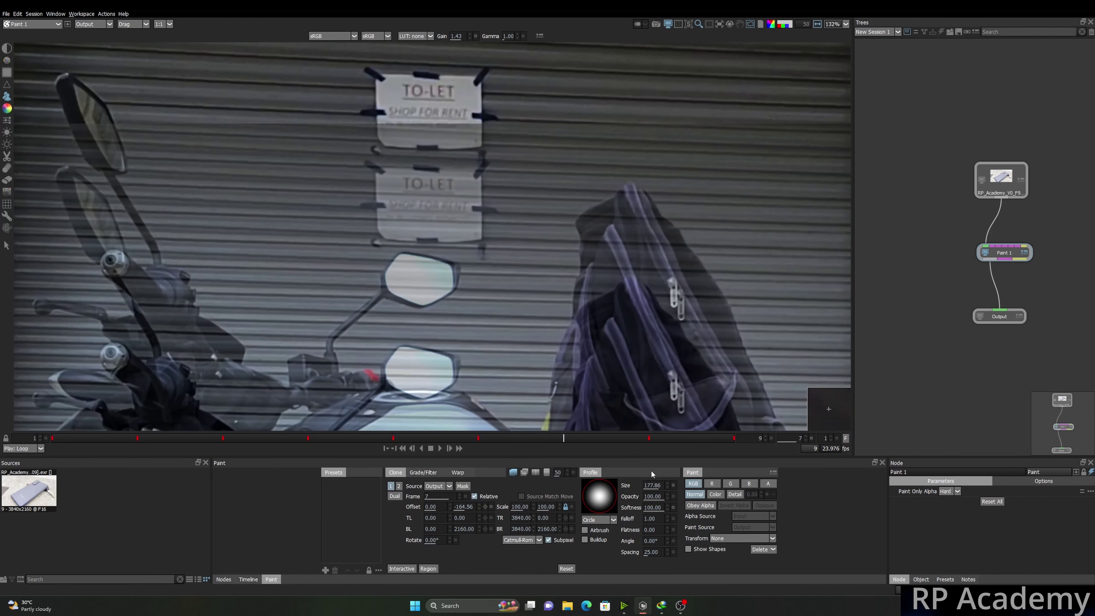
pyautogui.moveTo(556, 473); pyautogui.dragTo(603, 473)
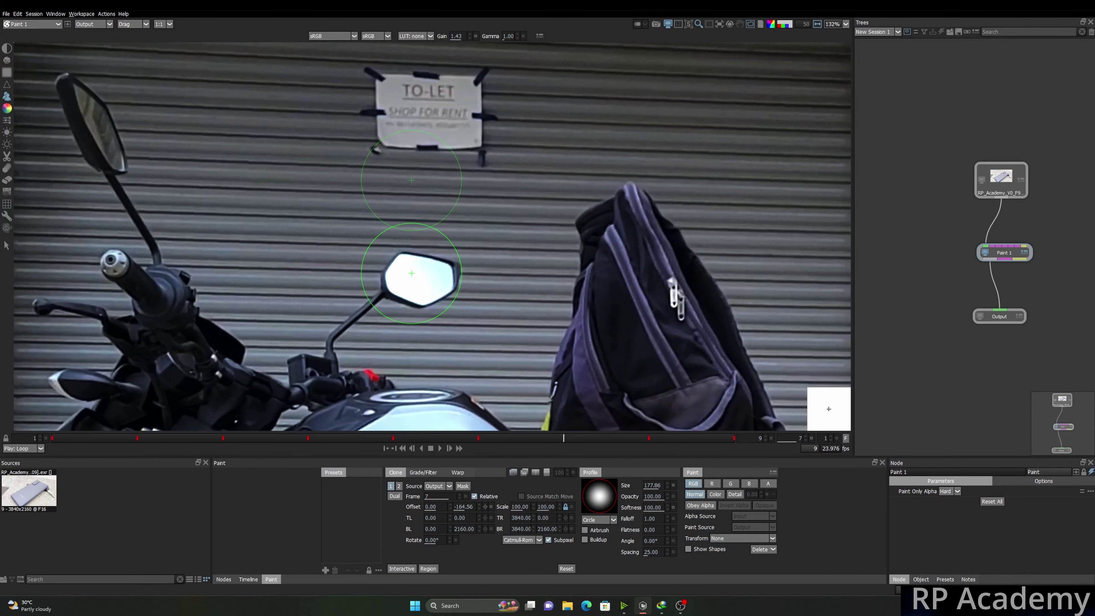
# - Examine the slats beside the mirror up close, alternating between the image and the full-opacity clone source
pyautogui.scroll(3, 411, 273)
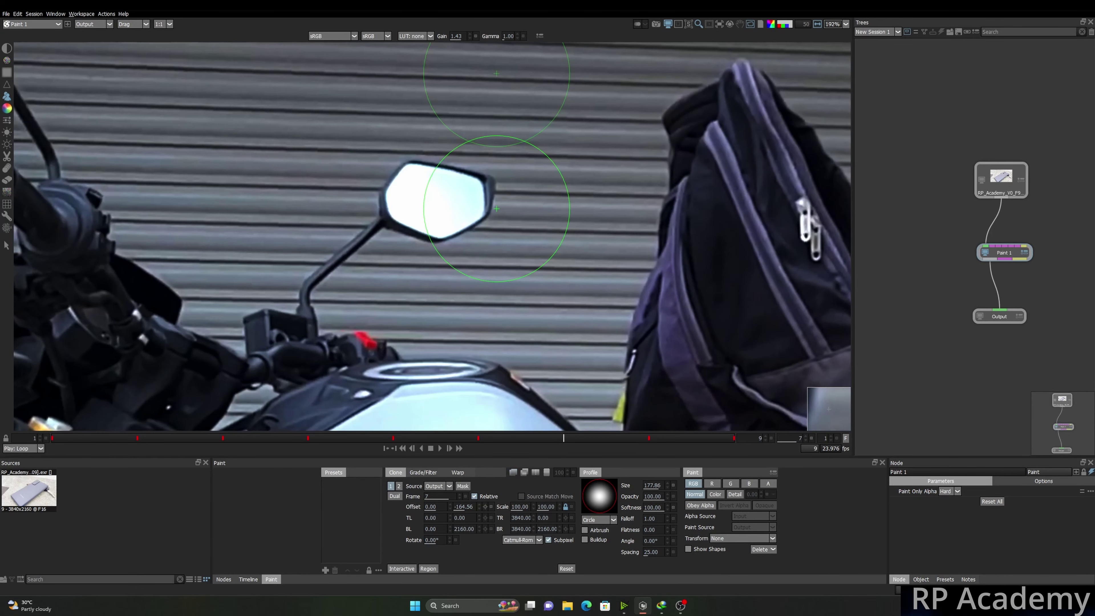
pyautogui.scroll(3, 513, 182)
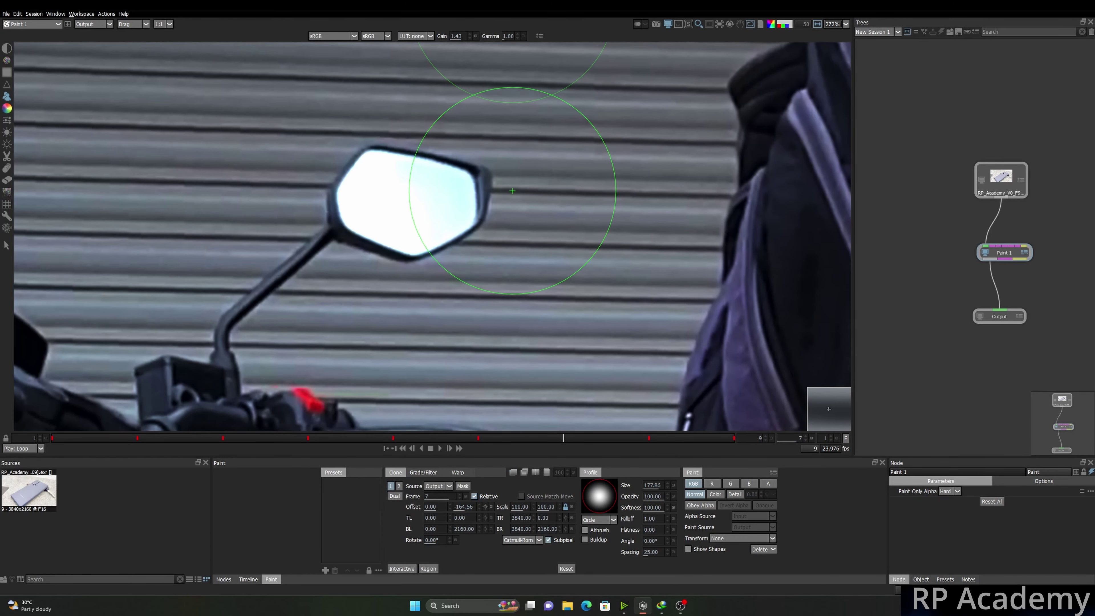
pyautogui.press('o')
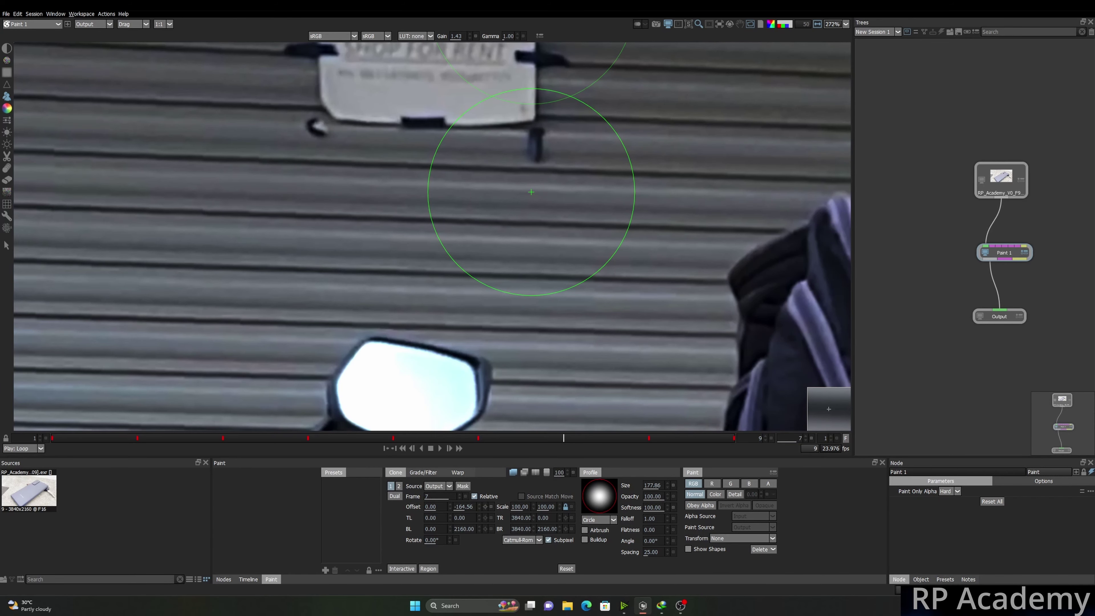
pyautogui.press('o')
pyautogui.press('o')
pyautogui.press('o')
pyautogui.press('o')
pyautogui.press('o')
pyautogui.press('o')
# - Nudge the clone source's vertical offset to about -142.50, checking the slat alignment against the image
pyautogui.hotkey('shift', 'Down')
pyautogui.hotkey('shift', 'Down')
pyautogui.hotkey('shift', 'Down')
pyautogui.hotkey('shift', 'Down')
pyautogui.press('o')
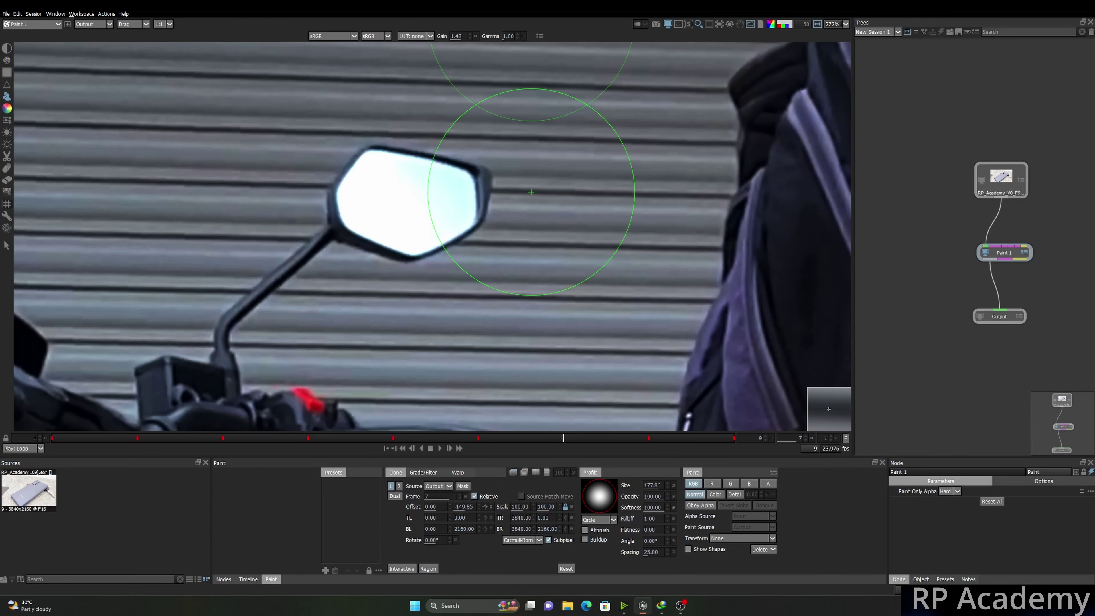
pyautogui.press('o')
pyautogui.press('o')
pyautogui.press('o')
pyautogui.hotkey('shift', 'Down')
pyautogui.hotkey('shift', 'Down')
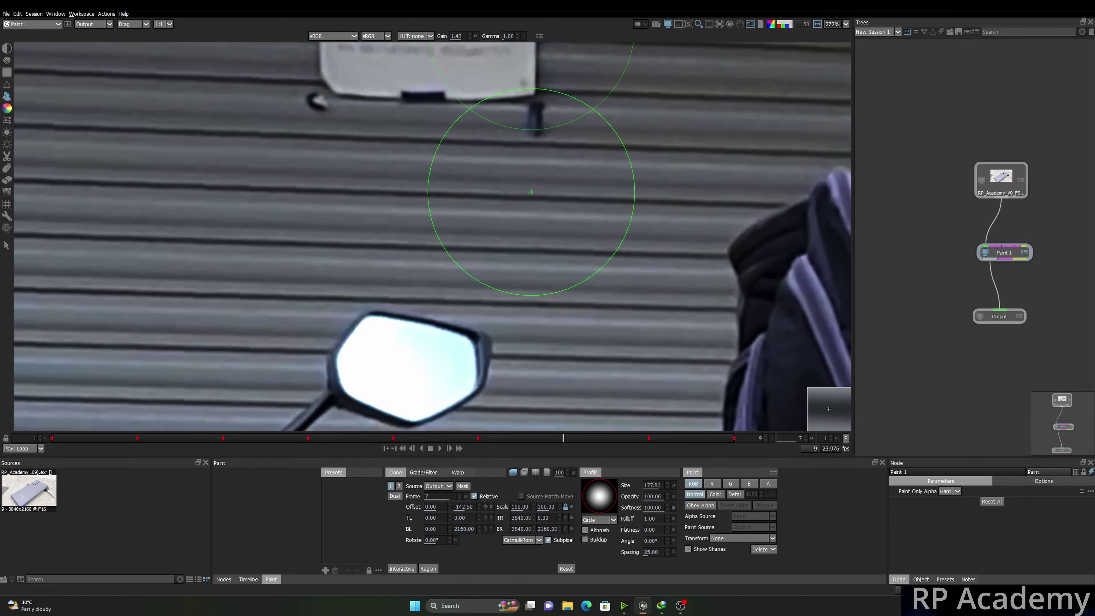
# - Fine-tune the clone source's vertical offset to about -137.73 so its slat lines match those beside the mirror
pyautogui.press('o')
pyautogui.press('o')
pyautogui.press('o')
pyautogui.press('o')
pyautogui.press('Down')
pyautogui.press('Down')
pyautogui.press('Down')
pyautogui.press('Down')
pyautogui.press('Down')
pyautogui.press('Down')
pyautogui.press('Down')
pyautogui.press('Down')
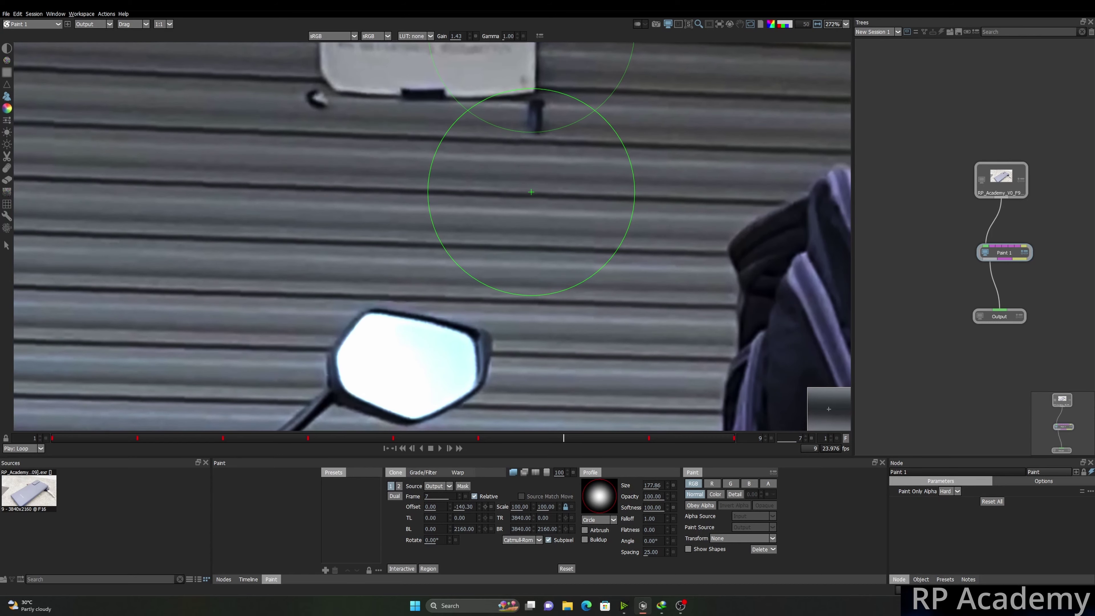
pyautogui.press('o')
pyautogui.press('shift')
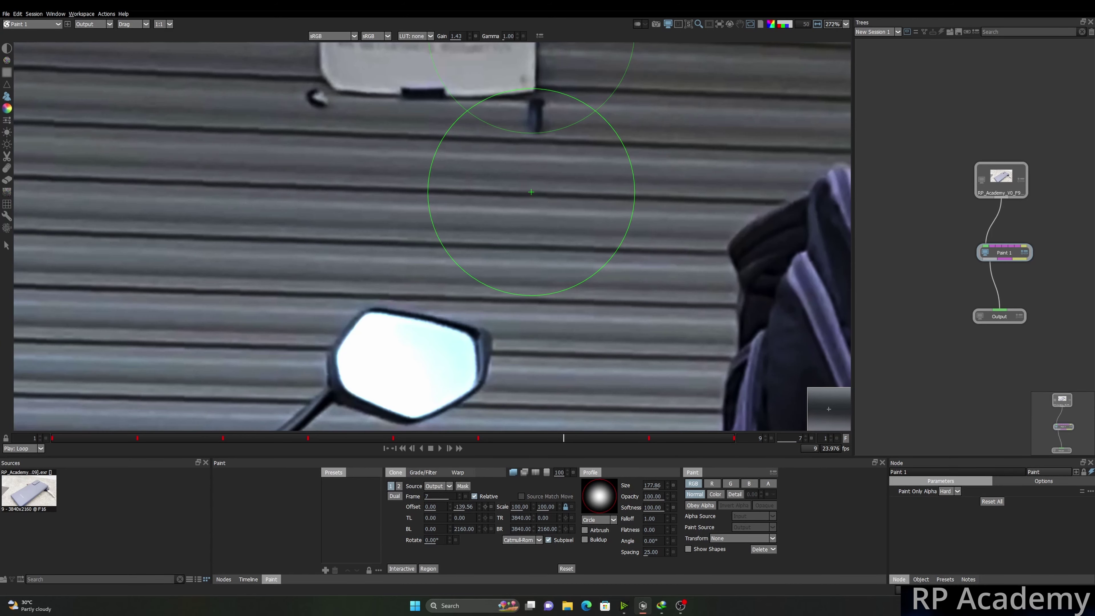
pyautogui.press('Down')
pyautogui.press('Down')
pyautogui.press('Down')
# - Compare the nudged clone source with the image to judge the angle of the shutter slats
pyautogui.press('o')
pyautogui.press('o')
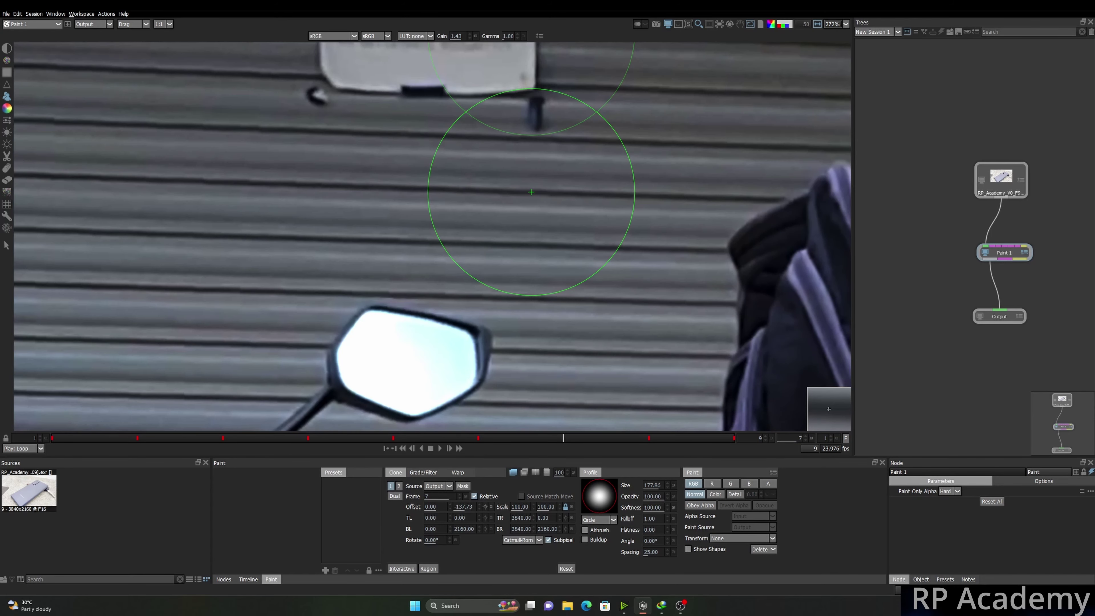
pyautogui.press('o')
pyautogui.press('o')
pyautogui.press('o')
pyautogui.press('o')
pyautogui.press('o')
pyautogui.press('o')
pyautogui.press('o')
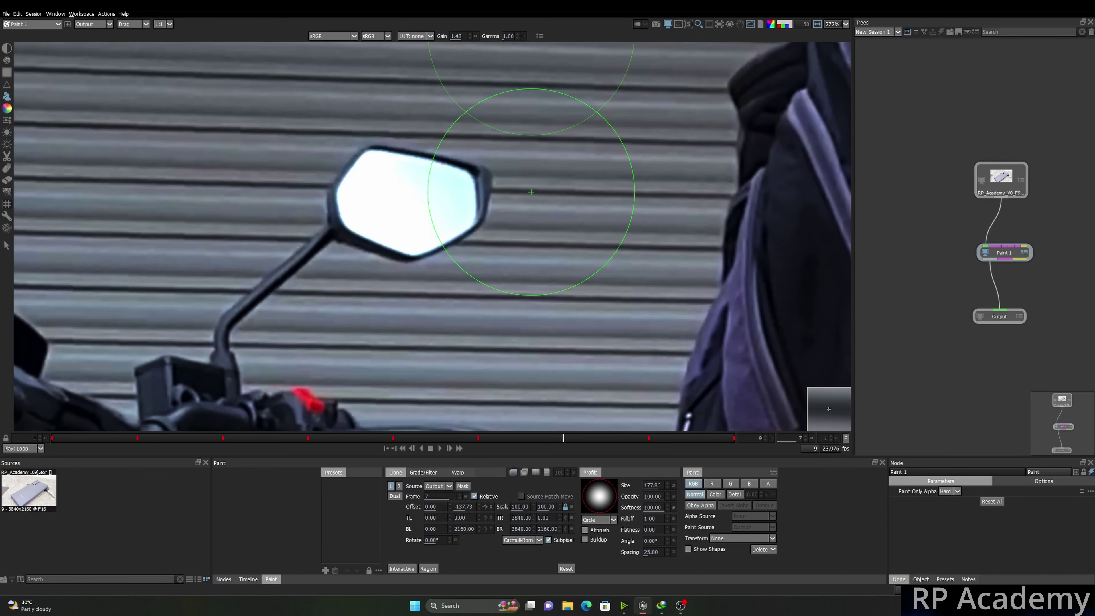
# - Rotate the clone source to about -1.04° and compare its slat angle with the image
pyautogui.press('shift')
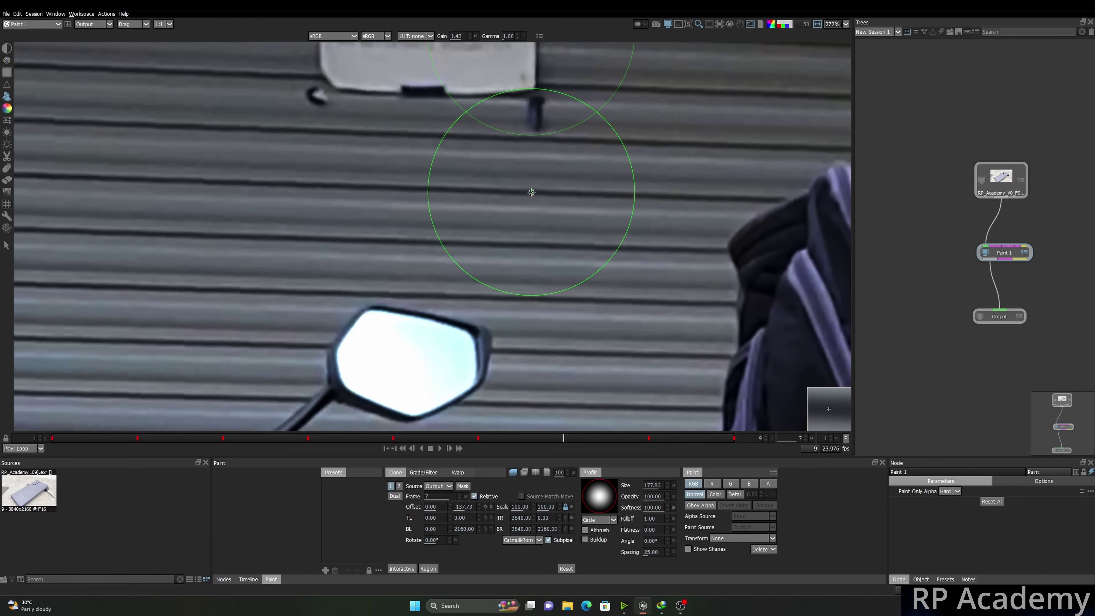
pyautogui.press('o')
pyautogui.press('o')
pyautogui.press('o')
pyautogui.press('o')
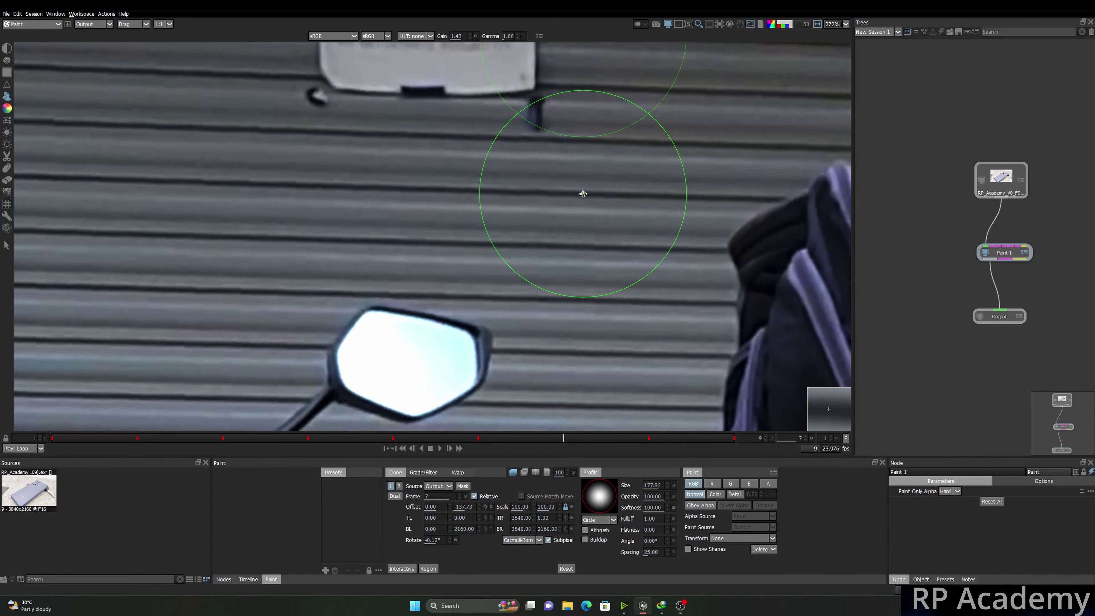
pyautogui.moveTo(583, 194); pyautogui.dragTo(583, 195)
pyautogui.press('[')
pyautogui.press('[')
pyautogui.press('[')
pyautogui.press('[')
pyautogui.press('[')
pyautogui.press('[')
pyautogui.press('[')
pyautogui.press('[')
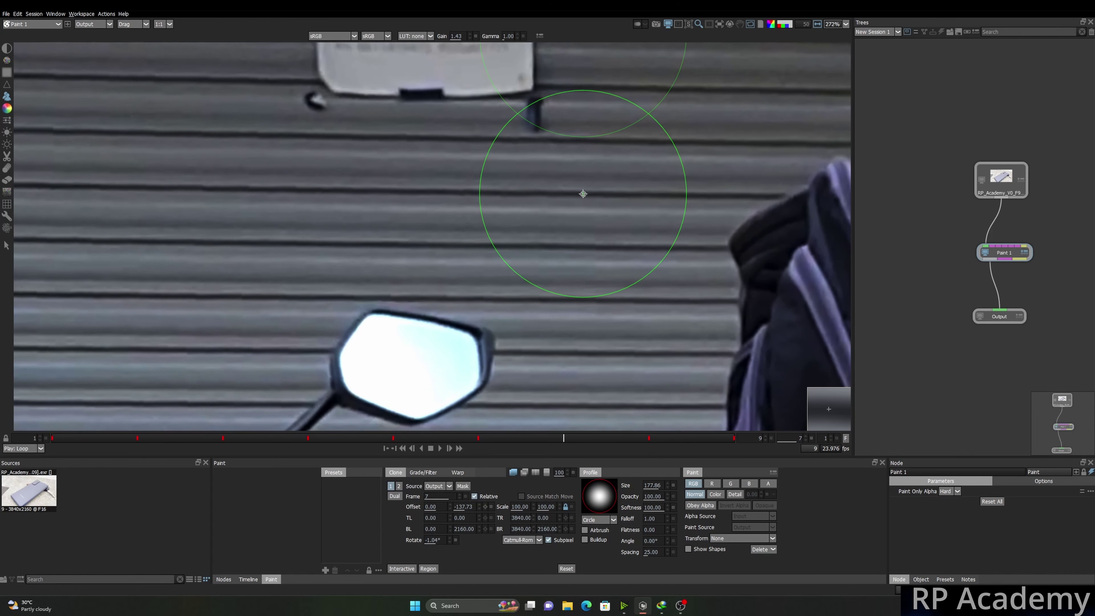
# - Try a stronger rotation of the clone source, and bring it back to about -1.29°
pyautogui.press(']')
pyautogui.press(']')
pyautogui.press(']')
pyautogui.press(']')
pyautogui.press(']')
pyautogui.press(']')
pyautogui.press(']')
pyautogui.press(']')
pyautogui.press(']')
pyautogui.press(']')
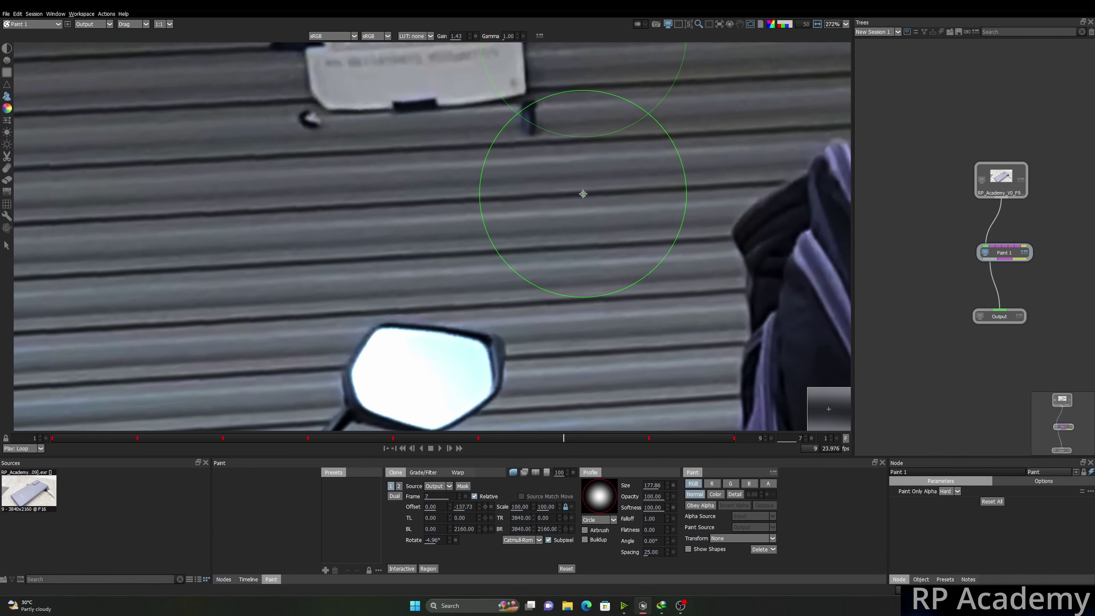
pyautogui.press('[')
pyautogui.press('[')
pyautogui.press('[')
pyautogui.press('[')
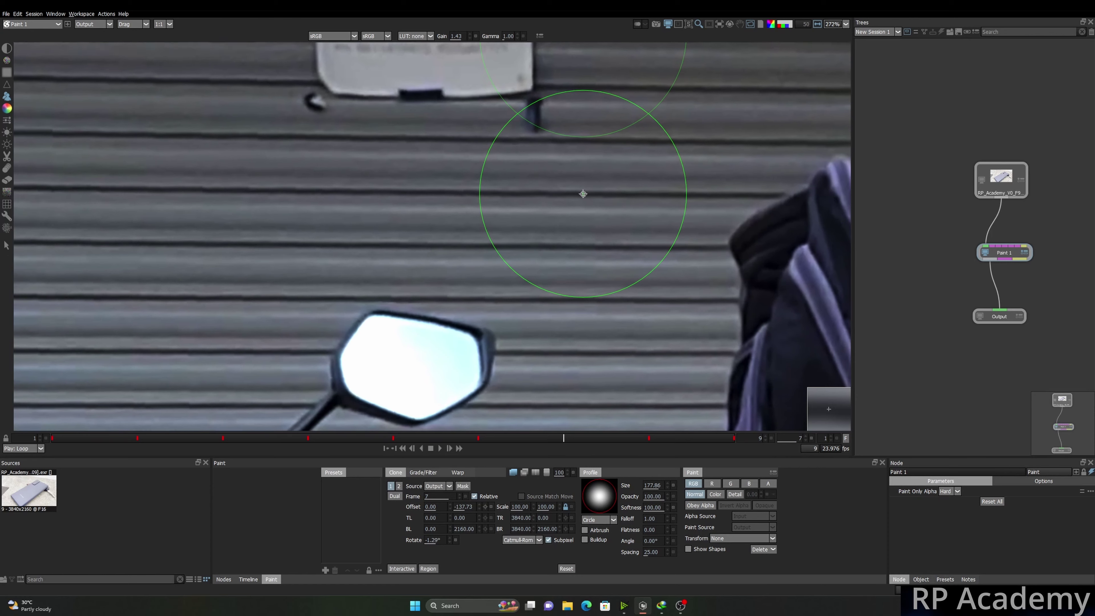
# - Try a clone source rotation of about -1.90° and compare the slats with the image
pyautogui.press('z')
pyautogui.press('z')
pyautogui.press('z')
pyautogui.press('z')
pyautogui.press('z')
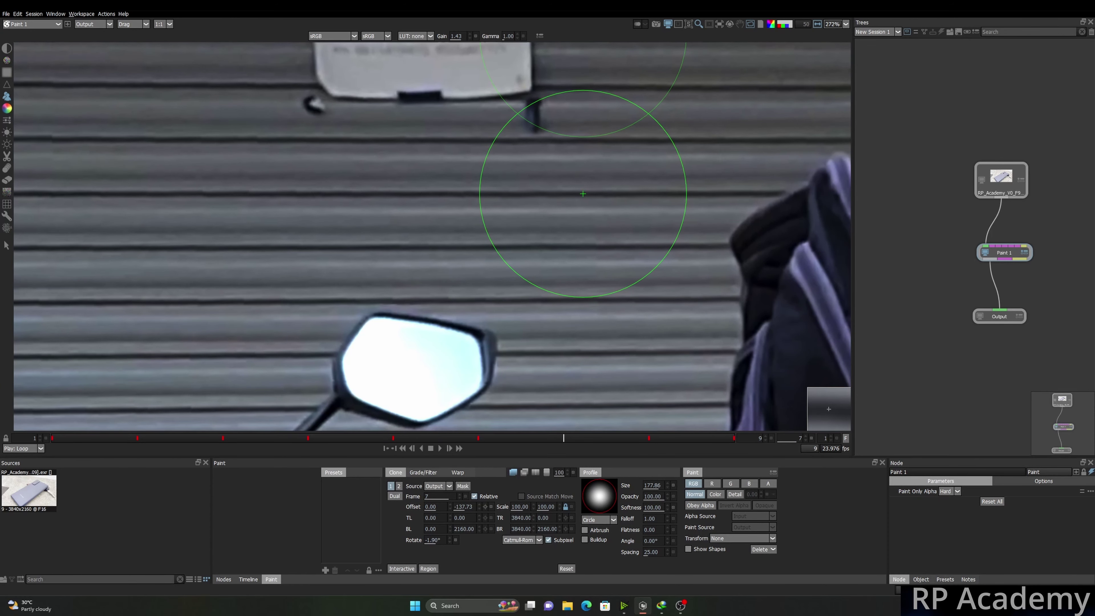
pyautogui.press('z')
pyautogui.press('z')
pyautogui.press('z')
pyautogui.press('z')
pyautogui.press('z')
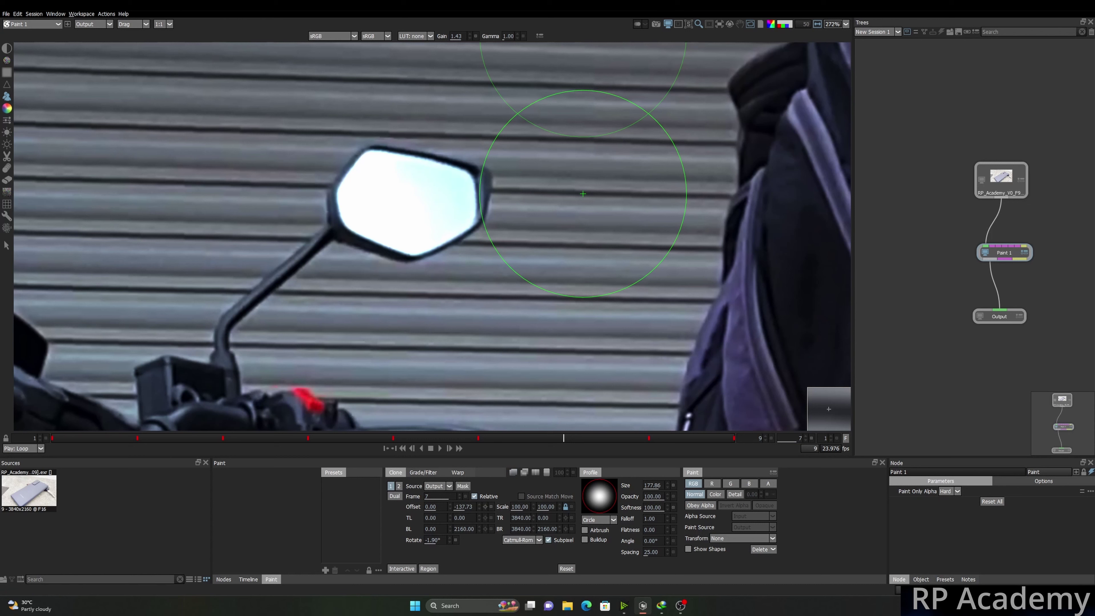
# - Rotate the clone source back to about -0.25° to match the slope of the shutter slats
pyautogui.press('z')
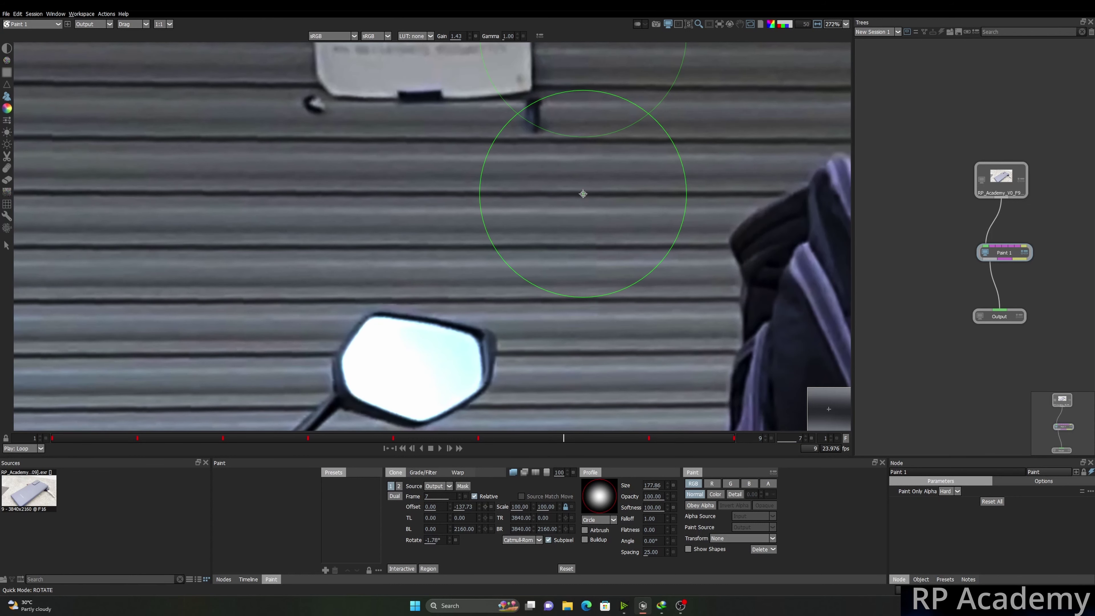
pyautogui.moveTo(583, 194); pyautogui.dragTo(584, 193)
pyautogui.press('z')
pyautogui.press('z')
pyautogui.press('z')
pyautogui.press('z')
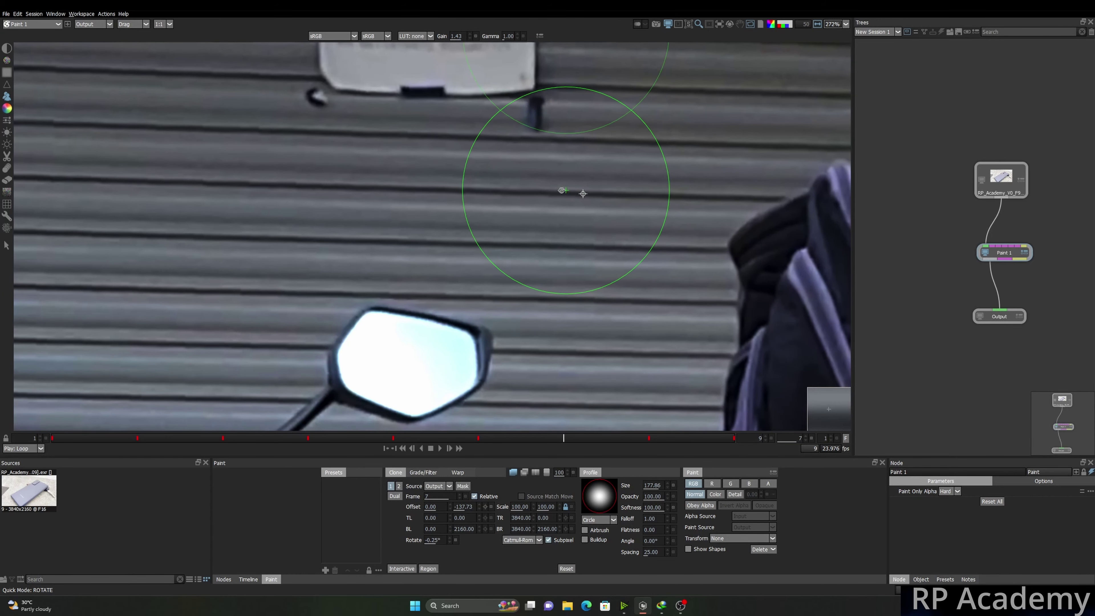
# - Clone shutter slats over the motorcycle's mirror with a brush size of about 74, offset 10.25, -90.72 and rotation -0.31°
pyautogui.scroll(-2, 561, 188)
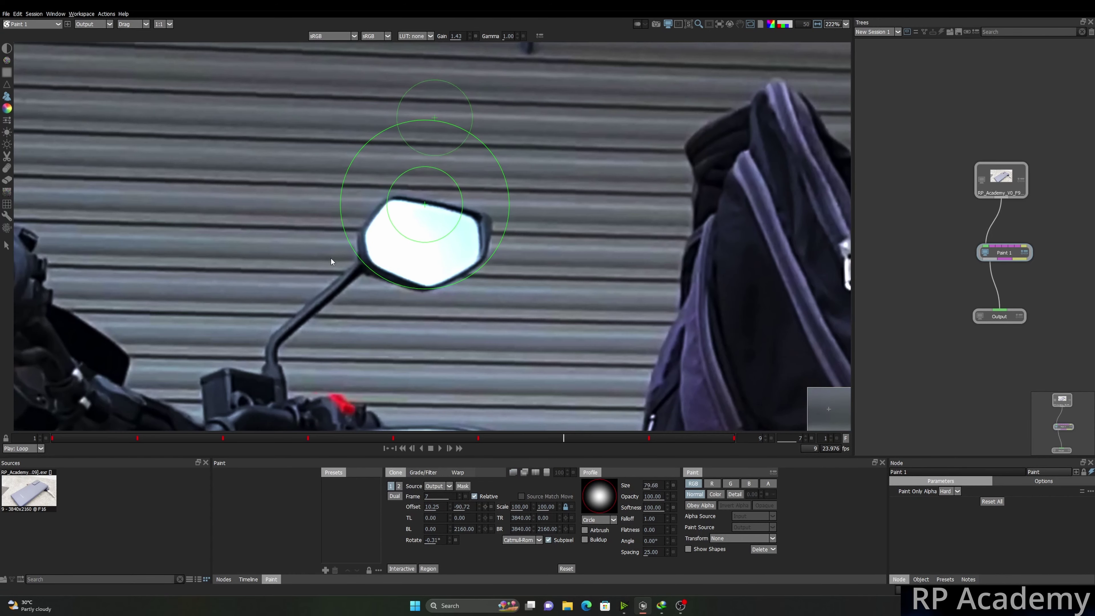
pyautogui.moveTo(332, 261); pyautogui.dragTo(327, 259)
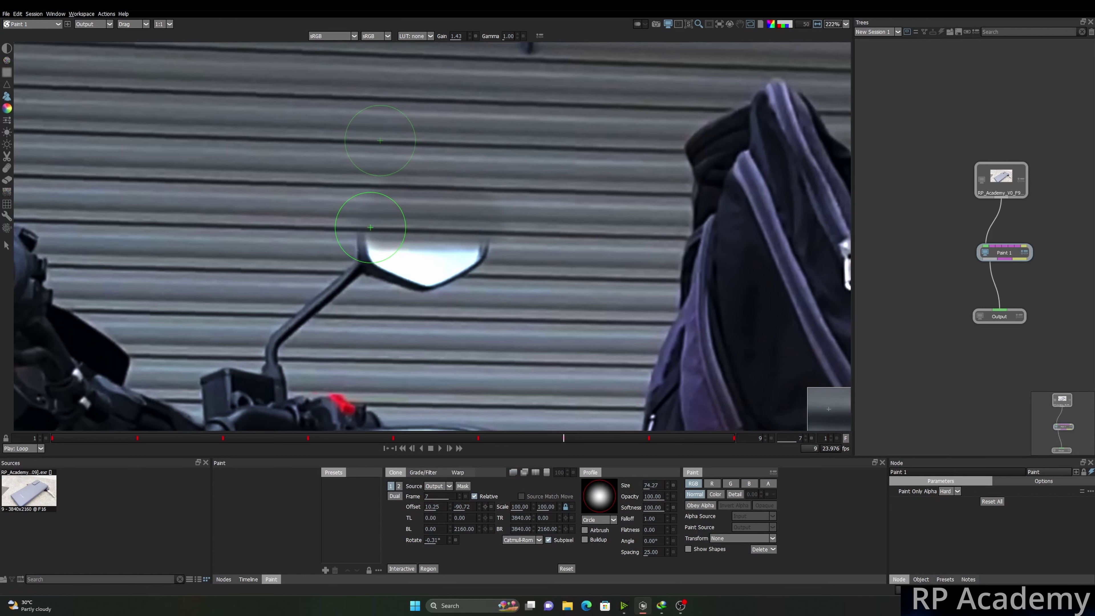
pyautogui.moveTo(425, 230); pyautogui.dragTo(425, 231)
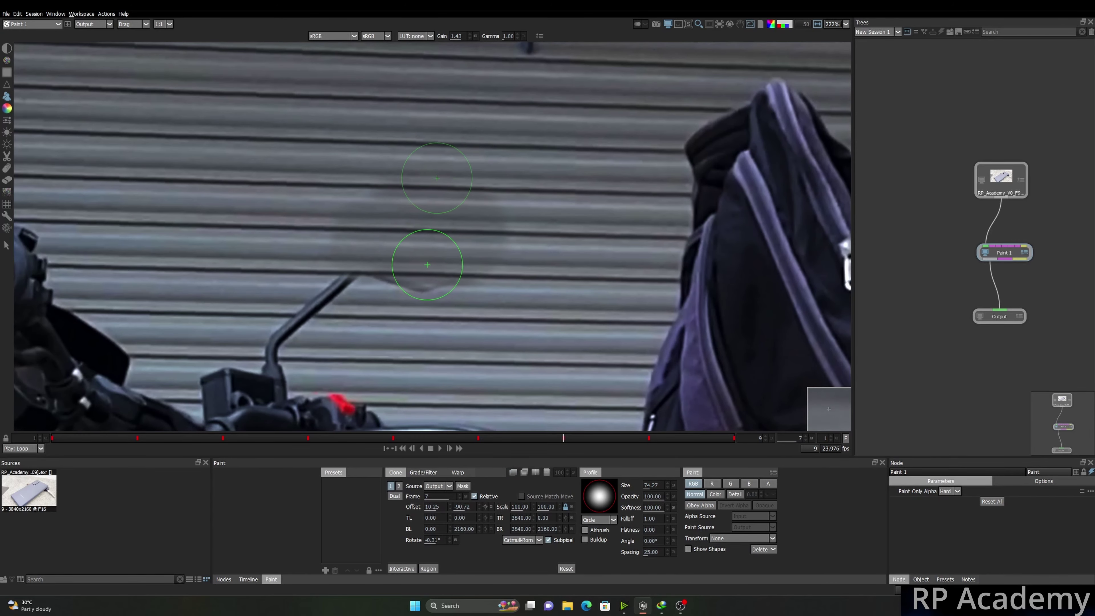
# - Examine the painted motorcycle image as a whole and compare it with the clone source overlay
pyautogui.scroll(-13, 443, 276)
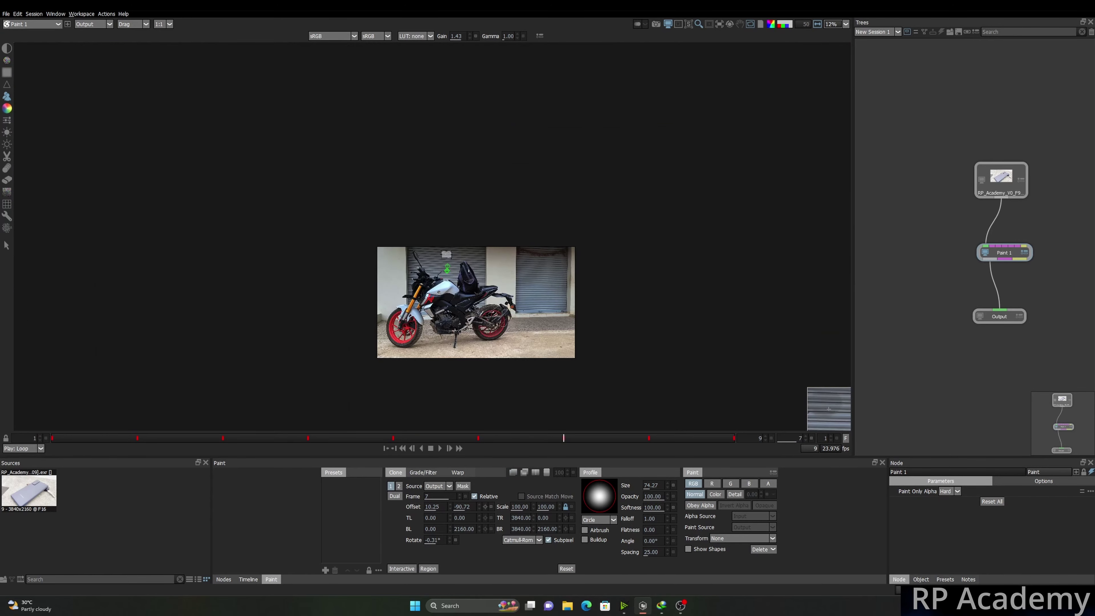
pyautogui.scroll(6, 448, 267)
pyautogui.scroll(-2, 450, 265)
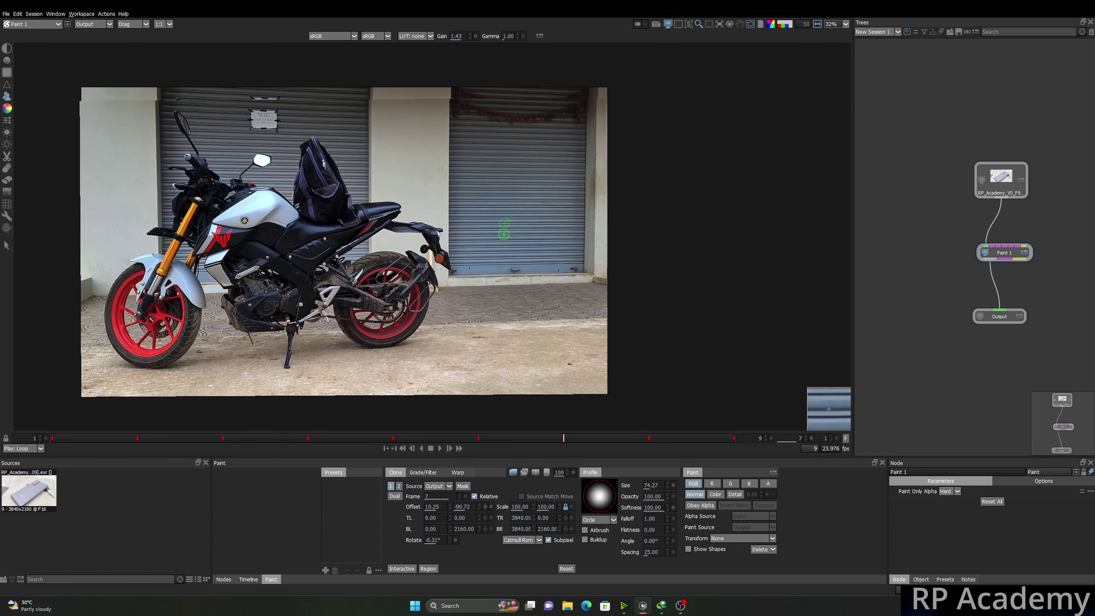
pyautogui.scroll(3, 410, 233)
pyautogui.press('o')
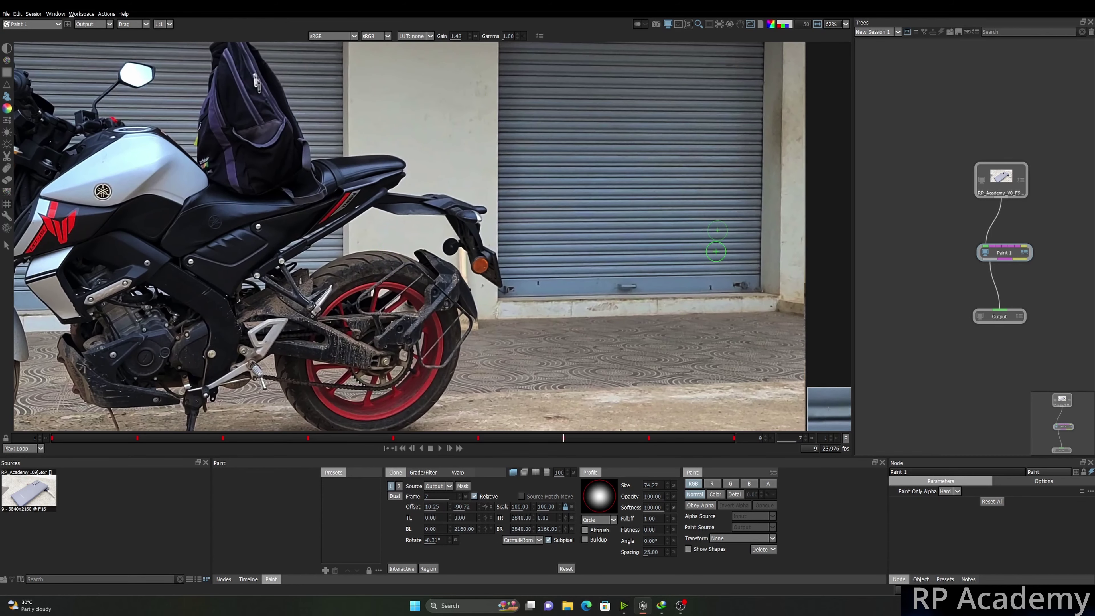
pyautogui.press('o')
pyautogui.press('o')
pyautogui.scroll(-3, 396, 175)
pyautogui.scroll(-3, 385, 196)
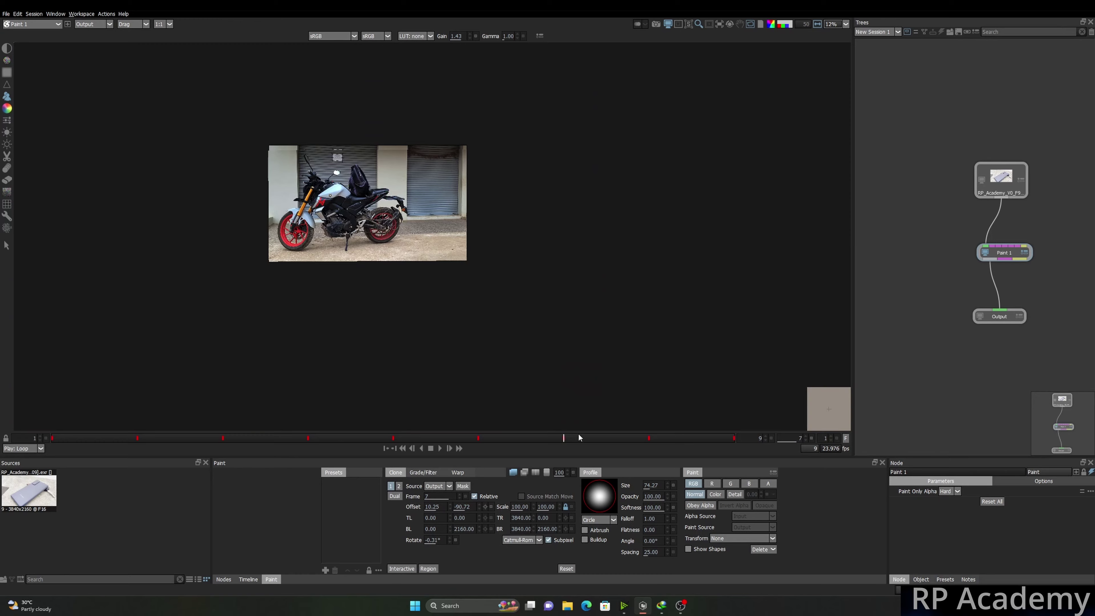
# - Hide the clone source overlay and undo the last change
pyautogui.click(573, 473)
pyautogui.scroll(5, 389, 194)
pyautogui.hotkey('ctrl', 'z')
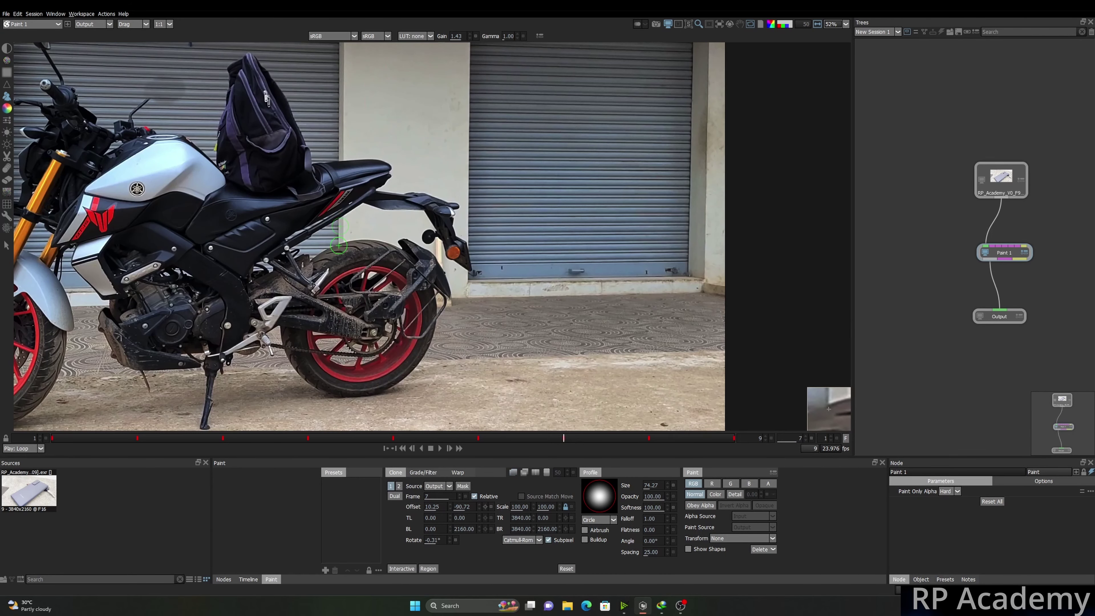
# - Reset the clone source's offset and rotation to 0, then shift the source horizontally to an offset of about 1357
pyautogui.press('o')
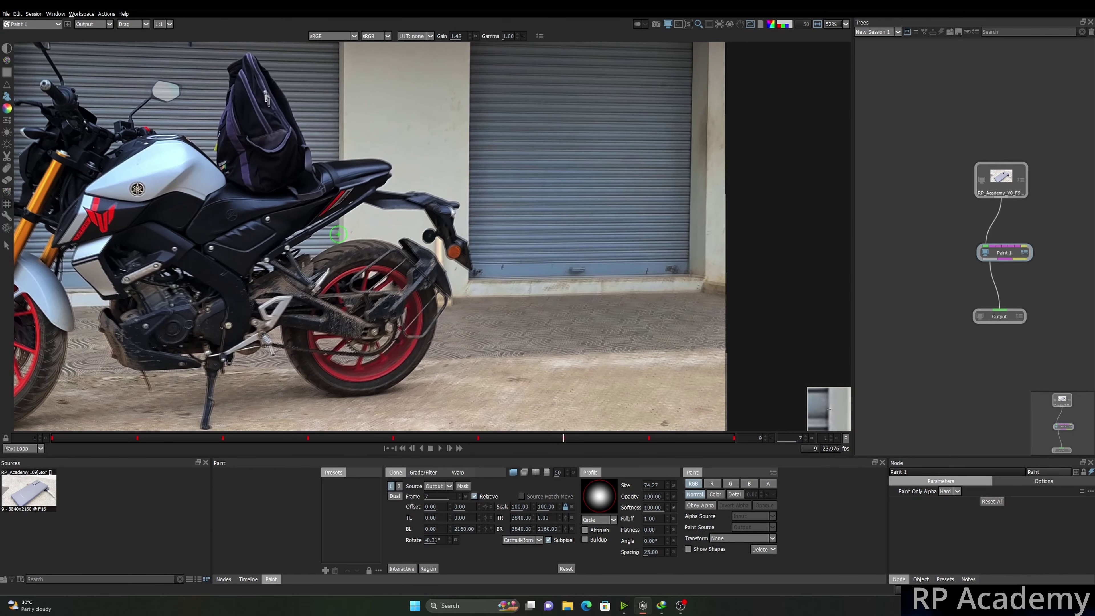
pyautogui.scroll(2, 338, 234)
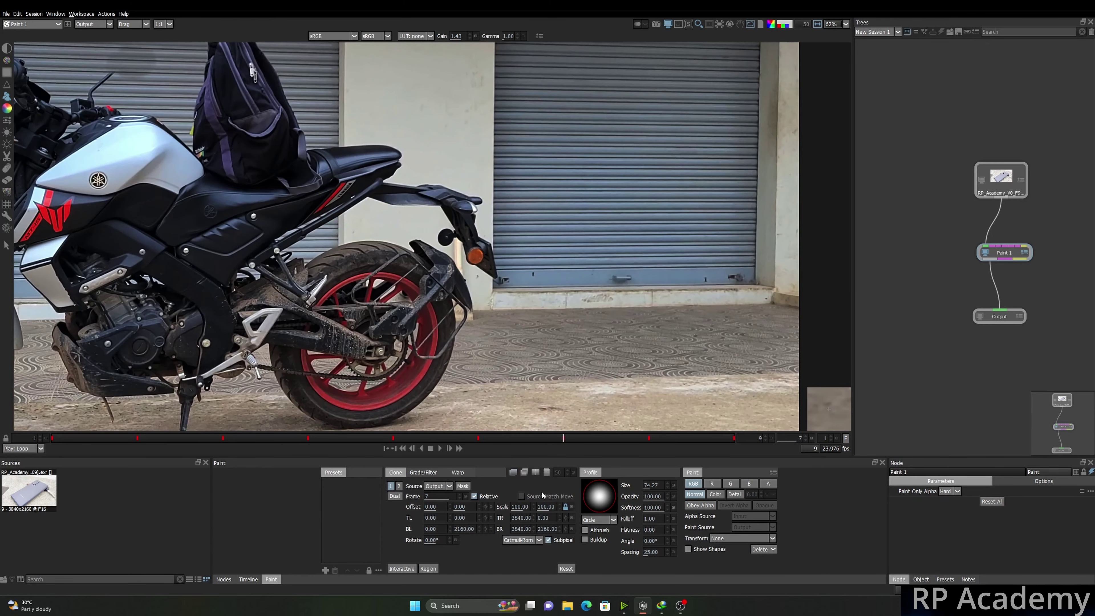
pyautogui.scroll(-2, 355, 271)
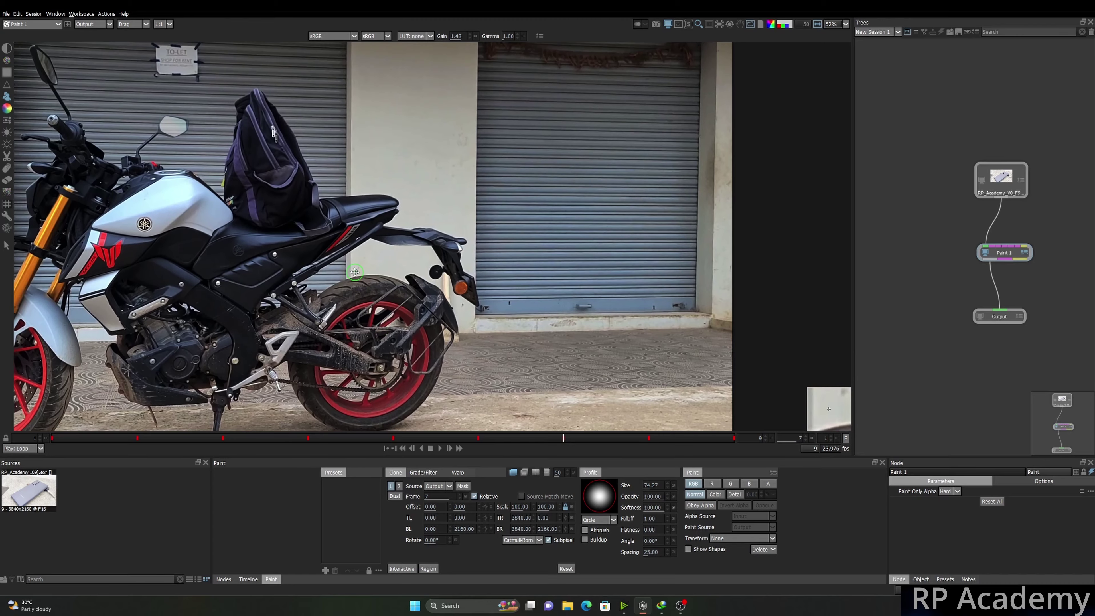
pyautogui.moveTo(355, 271); pyautogui.dragTo(653, 271)
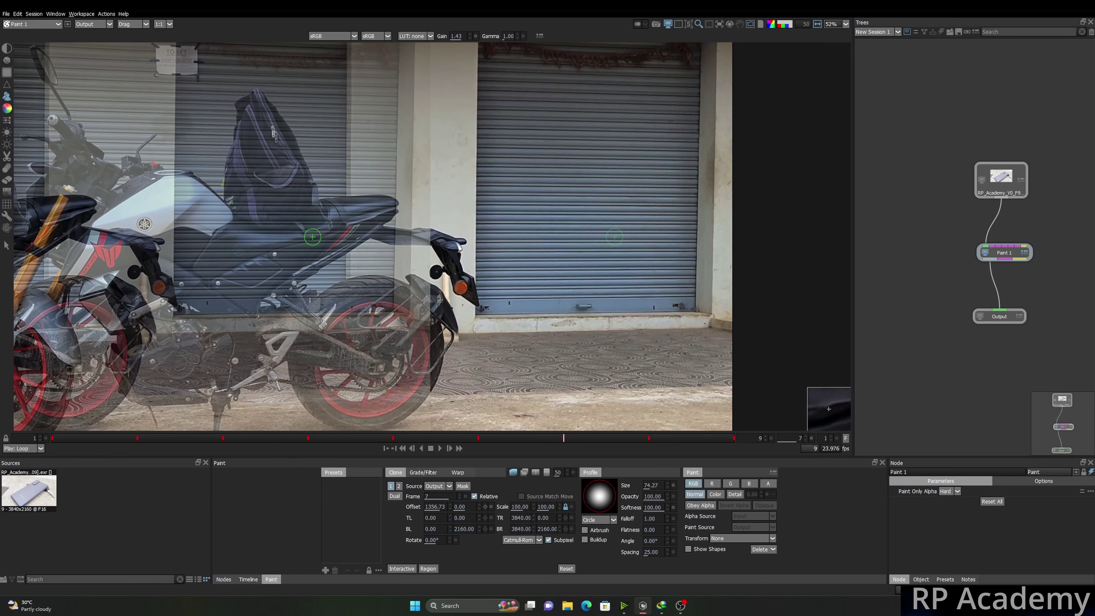
# - Align the overlaid second shutter with the shutter behind the motorcycle, bringing the clone offset to 1581.89, 7.68
pyautogui.moveTo(235, 183); pyautogui.dragTo(252, 182)
pyautogui.scroll(8, 344, 168)
pyautogui.moveTo(347, 167); pyautogui.dragTo(387, 176)
pyautogui.scroll(2, 387, 176)
pyautogui.scroll(1, 387, 175)
pyautogui.press('Up')
pyautogui.press('Up')
pyautogui.press('Up')
pyautogui.press('Up')
pyautogui.press('Up')
pyautogui.press('Up')
pyautogui.press('Up')
pyautogui.press('Up')
pyautogui.press('Up')
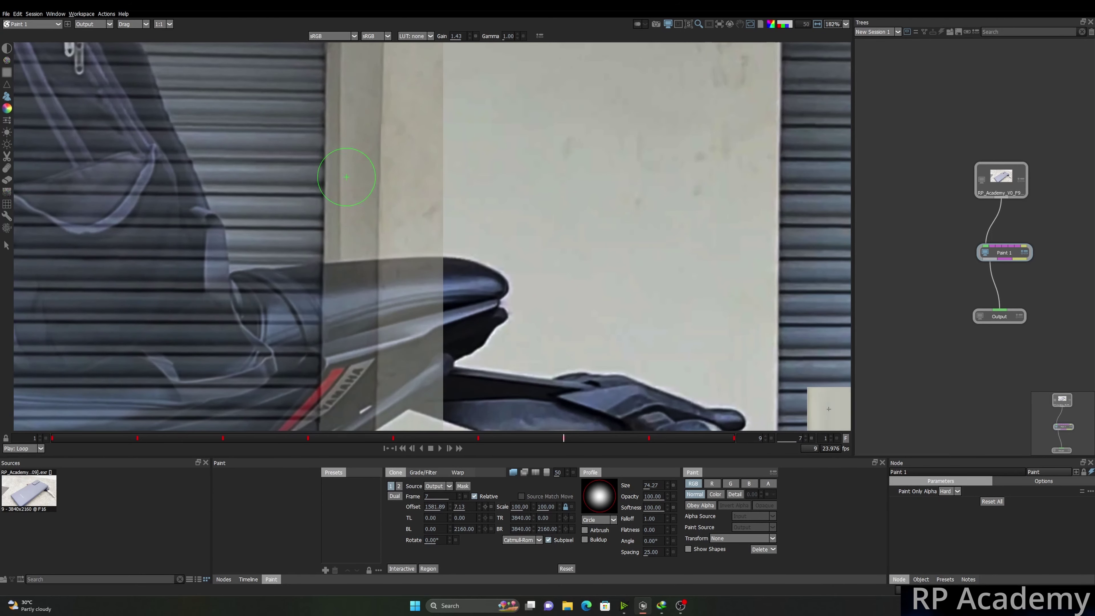
pyautogui.press('Up')
pyautogui.scroll(-12, 319, 184)
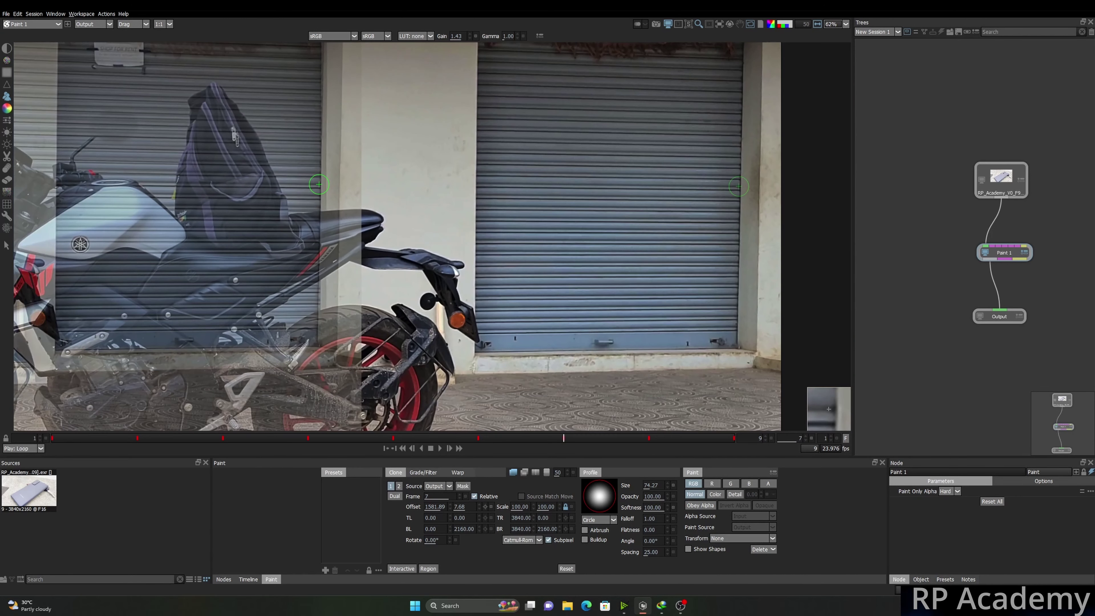
# - Set the clone source overlay's opacity to 100 and compare it with the whole painted image
pyautogui.moveTo(319, 184); pyautogui.dragTo(453, 181)
pyautogui.scroll(-6, 455, 186)
pyautogui.press('o')
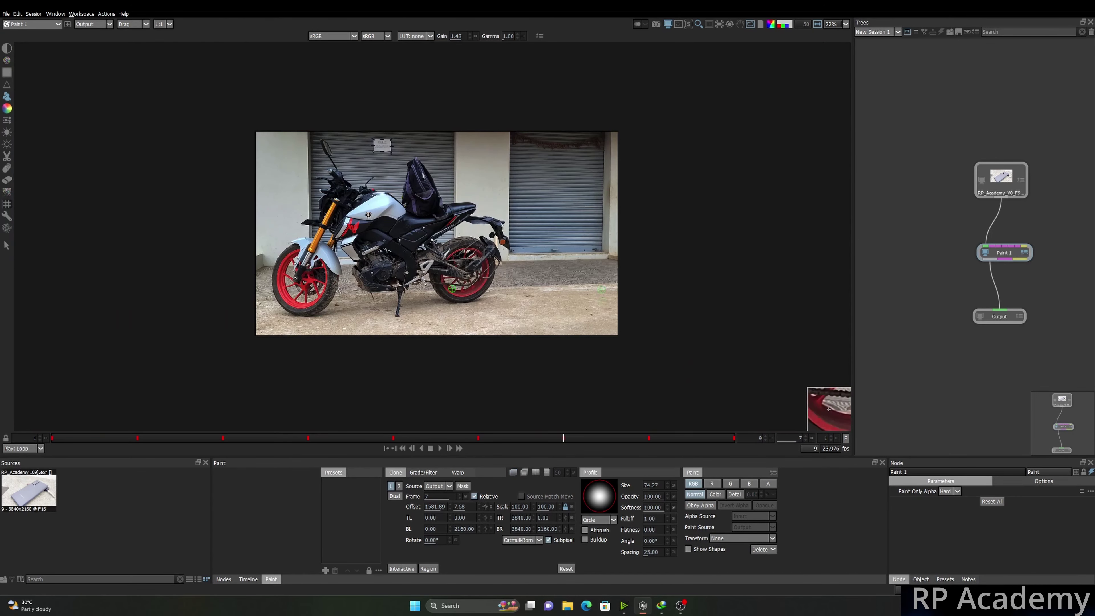
pyautogui.press('o')
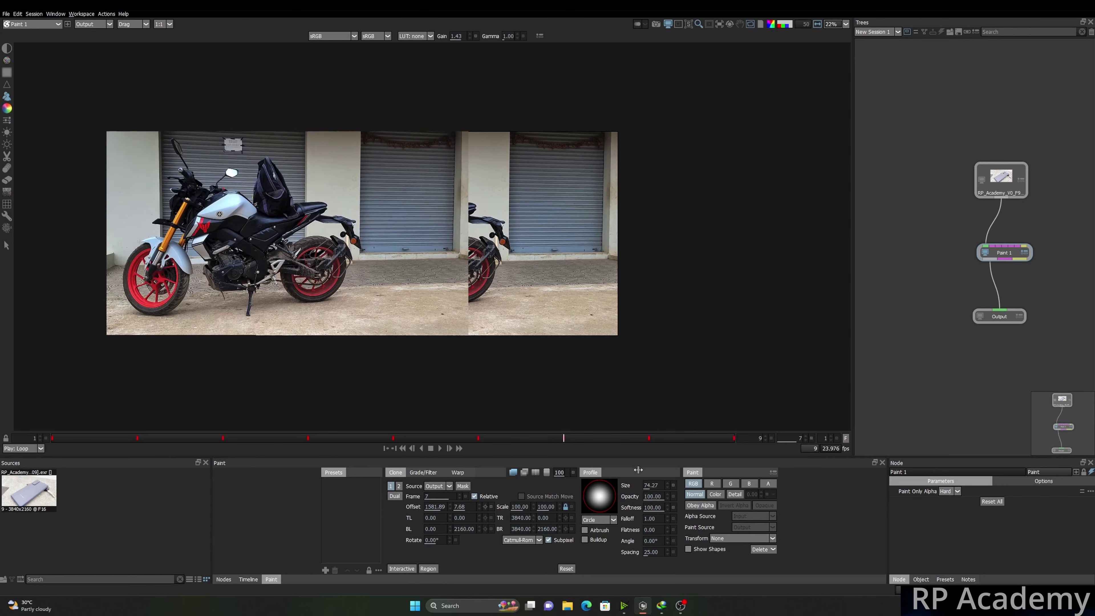
pyautogui.scroll(3, 376, 168)
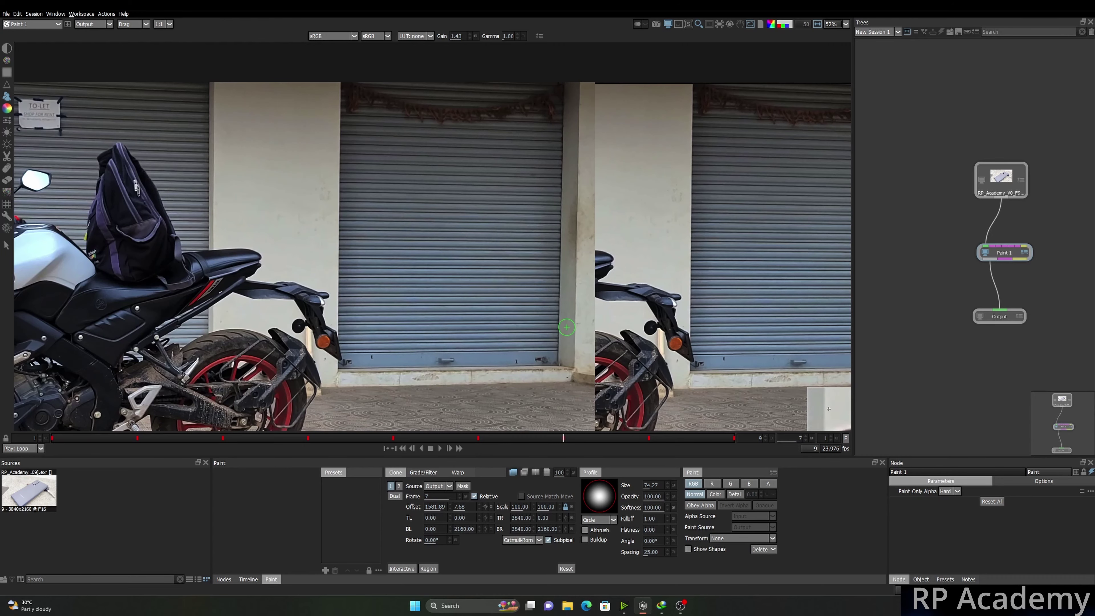
# - Examine how the shutter's edge beside the wall lines up between the painted image and the clone source overlay
pyautogui.scroll(5, 556, 241)
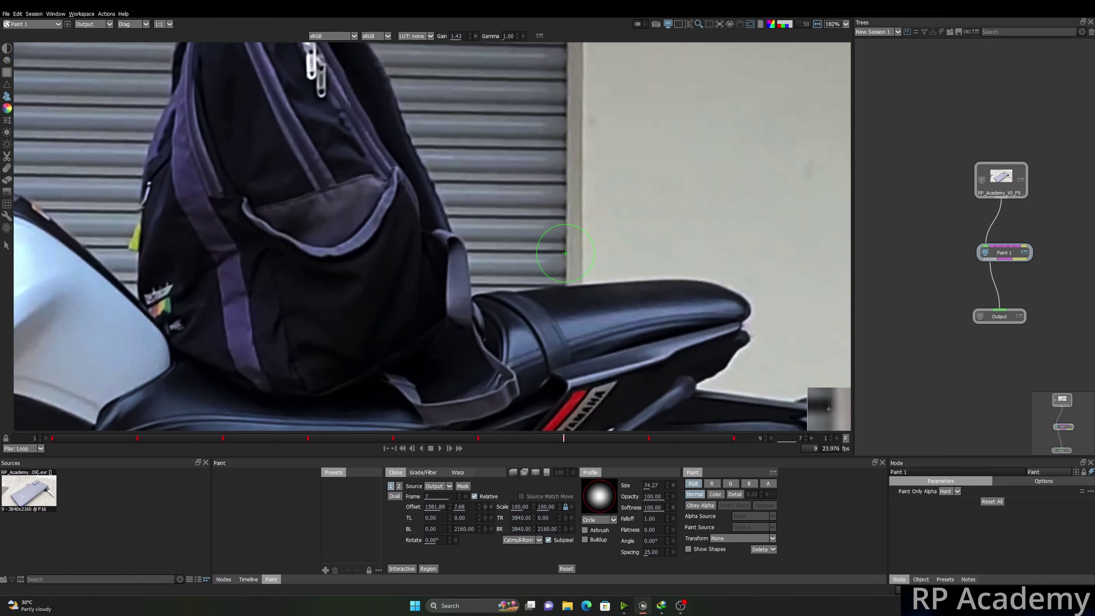
pyautogui.press('shift')
pyautogui.scroll(-5, 565, 253)
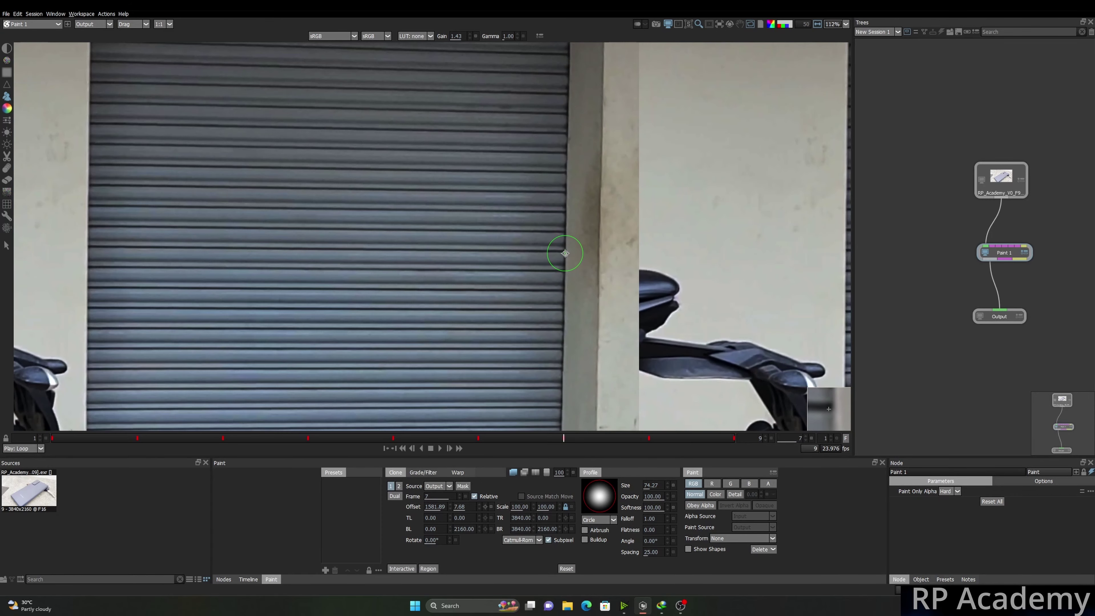
pyautogui.moveTo(562, 238); pyautogui.dragTo(528, 356)
pyautogui.scroll(3, 528, 355)
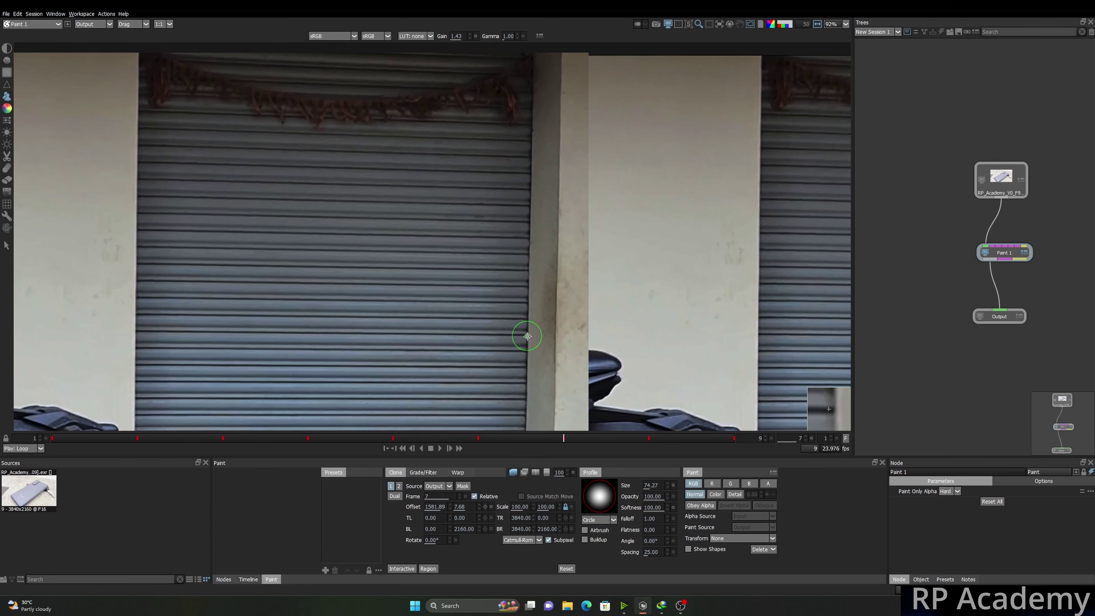
pyautogui.press('shift')
pyautogui.press('shift')
pyautogui.press('shift')
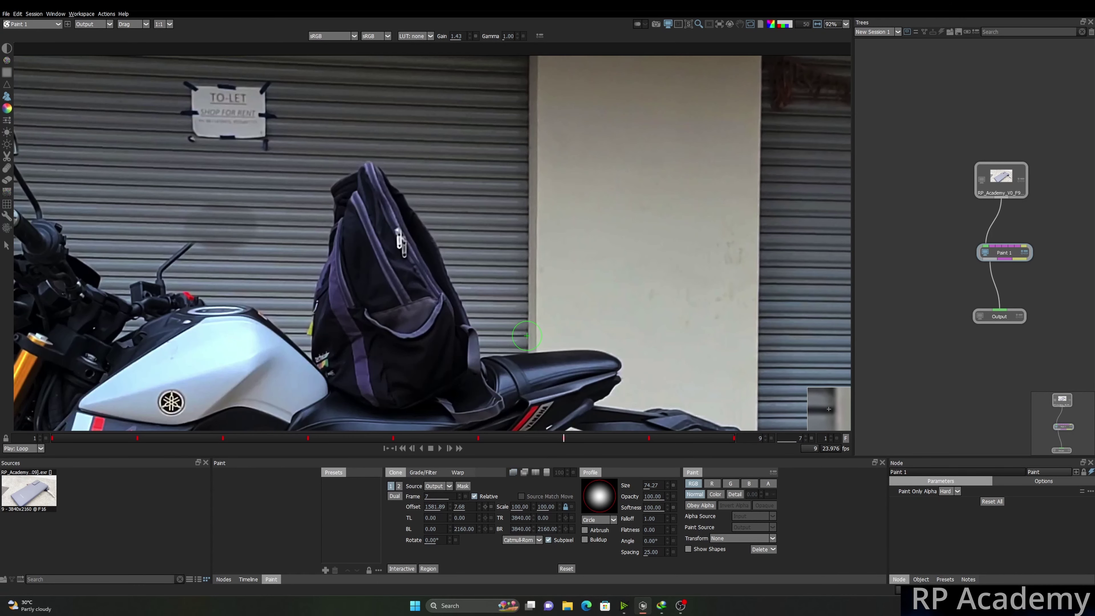
pyautogui.press('shift')
pyautogui.press('shift')
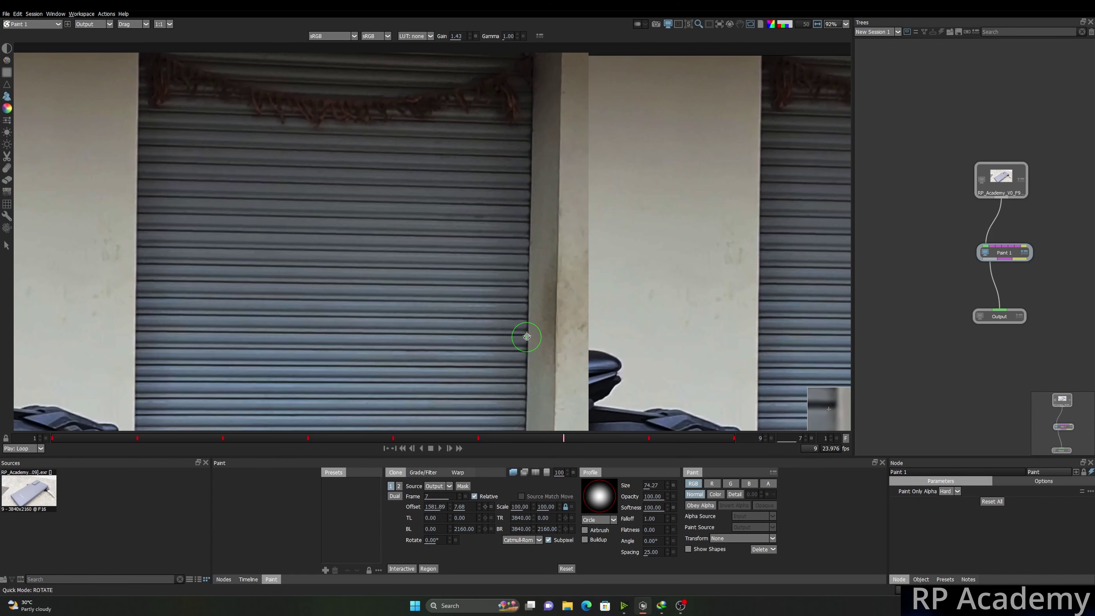
# - Rotate the clone source to -0.36° and nudge its offset to 1586.24, 7.68 to match the shutter's edge
pyautogui.moveTo(527, 337); pyautogui.dragTo(527, 338)
pyautogui.press('shift')
pyautogui.press('shift')
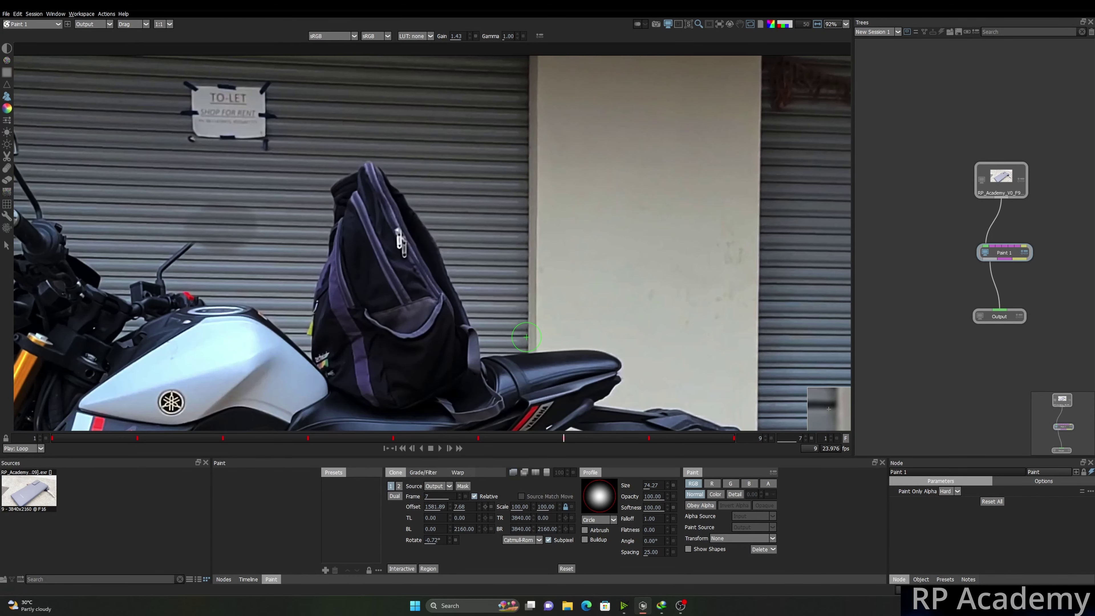
pyautogui.press('Left')
pyautogui.press('Left')
pyautogui.moveTo(526, 336); pyautogui.dragTo(527, 337)
pyautogui.scroll(-3, 526, 337)
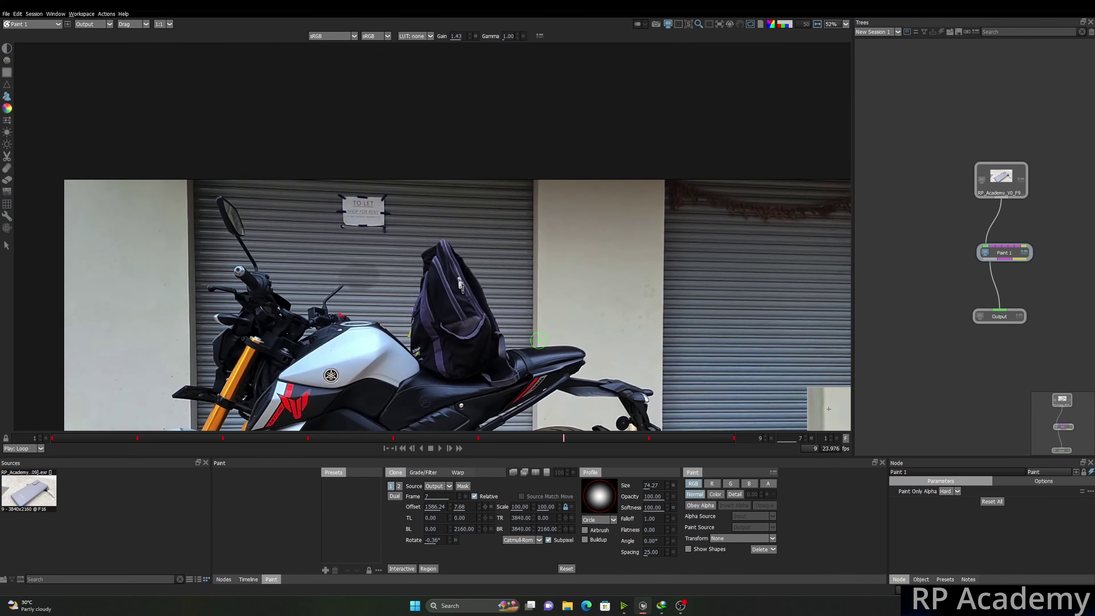
# - Compare the painted image with the rotated source overlay, checking the shutter's edge and the neighbouring wall
pyautogui.scroll(2, 425, 291)
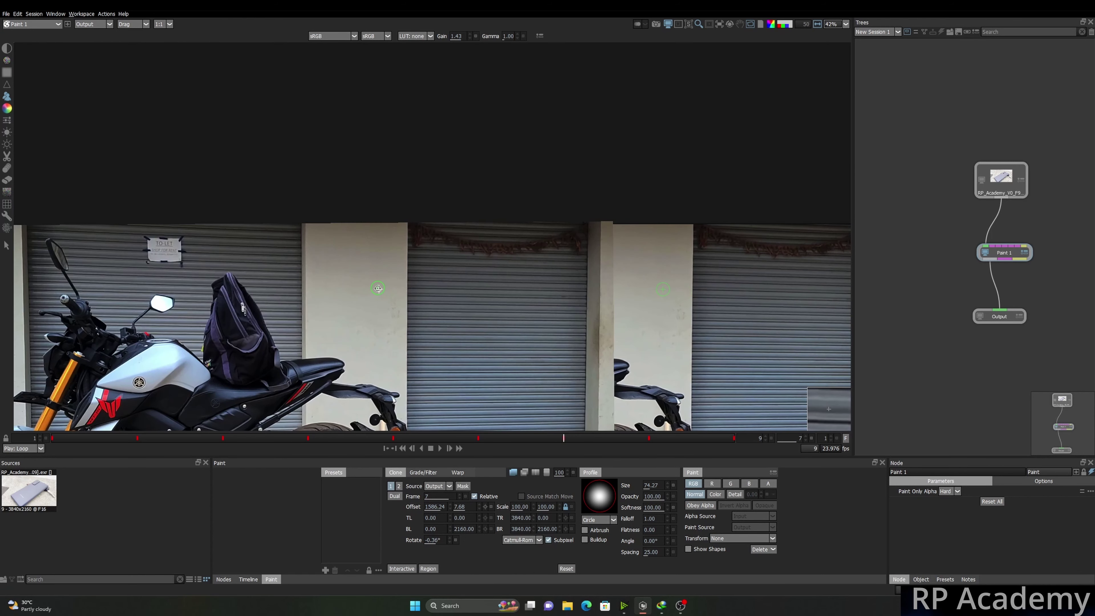
pyautogui.press('o')
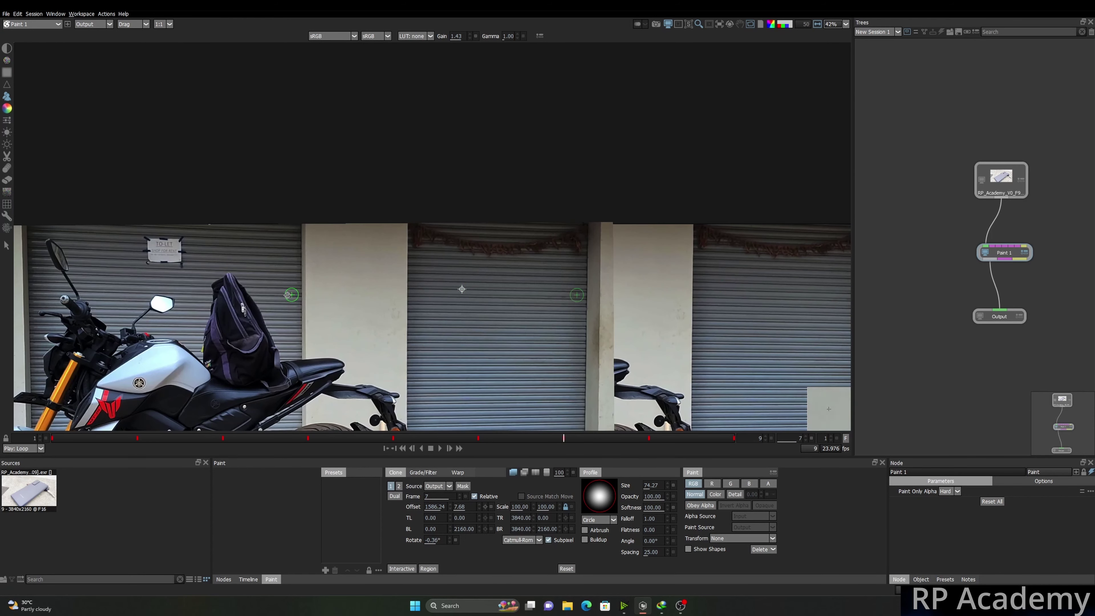
pyautogui.press('o')
pyautogui.press('o')
pyautogui.moveTo(525, 288); pyautogui.dragTo(487, 242)
pyautogui.press('o')
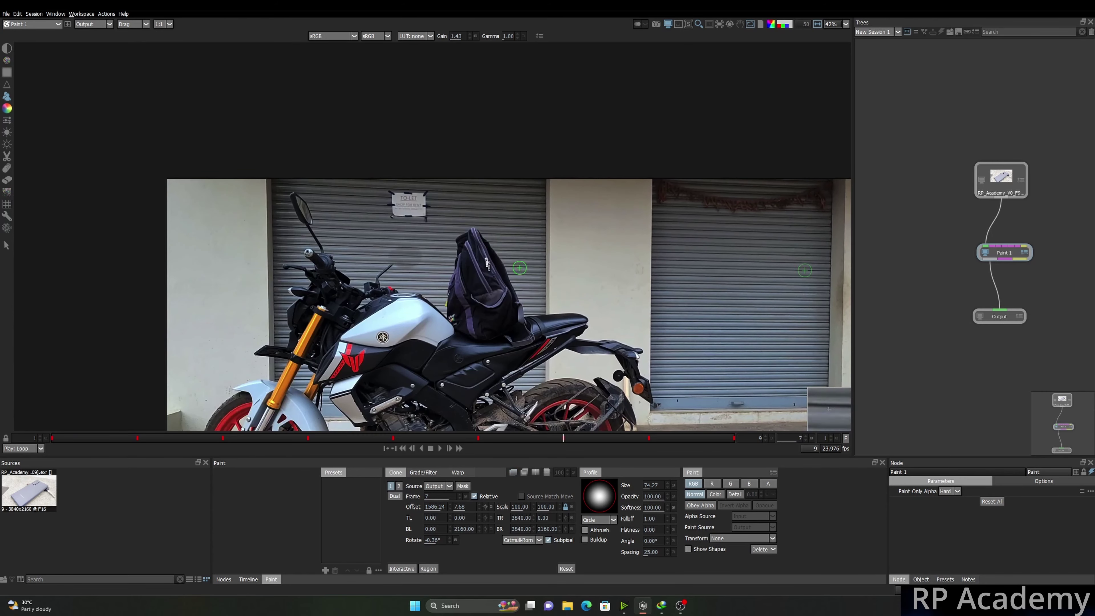
pyautogui.scroll(5, 519, 267)
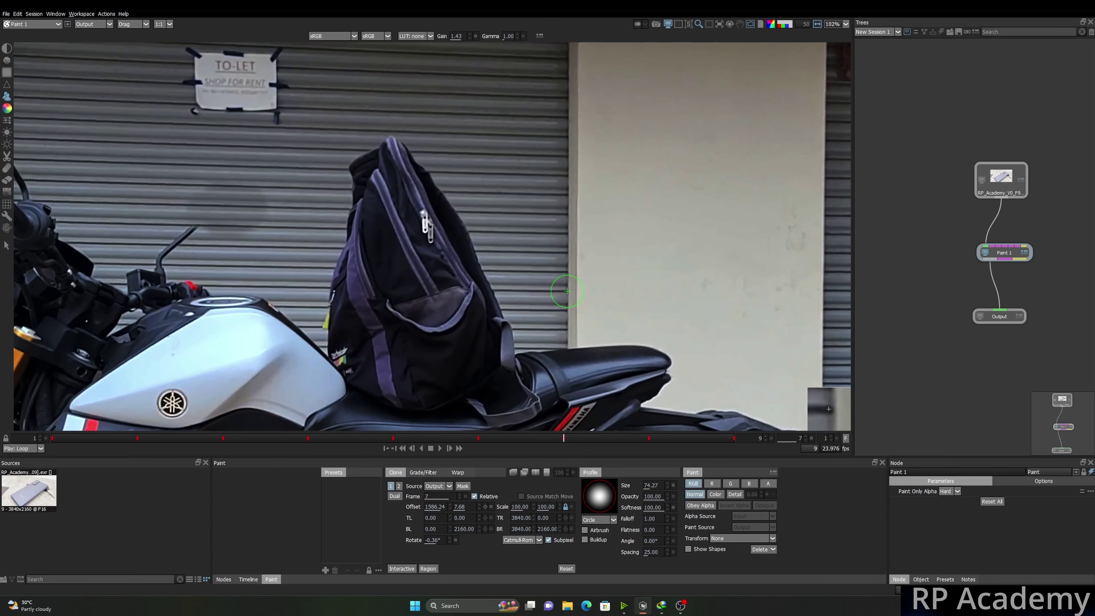
pyautogui.press('shift')
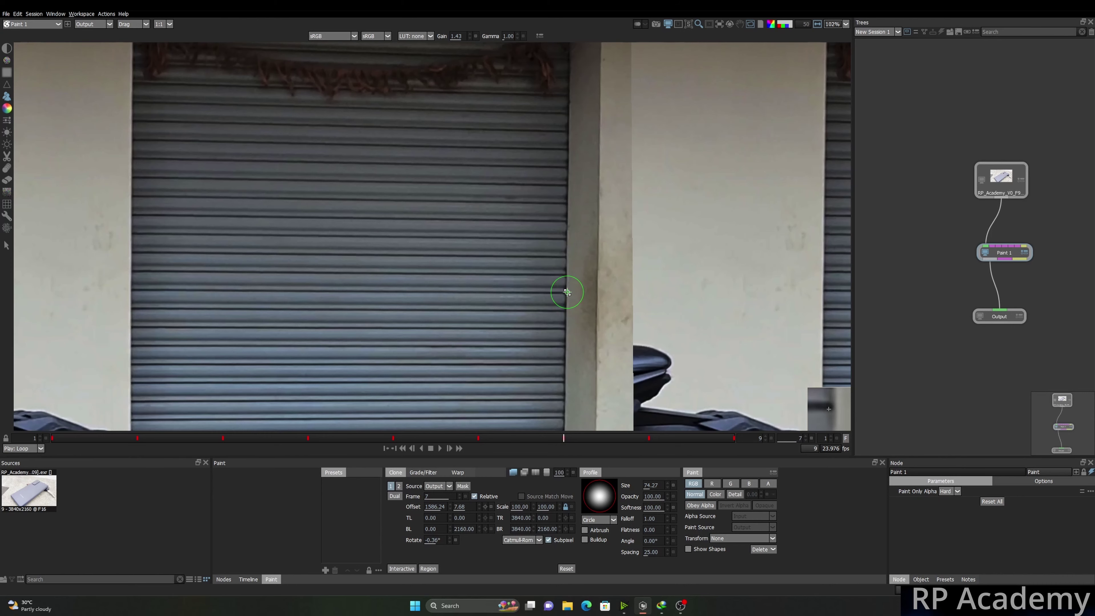
pyautogui.scroll(-5, 567, 292)
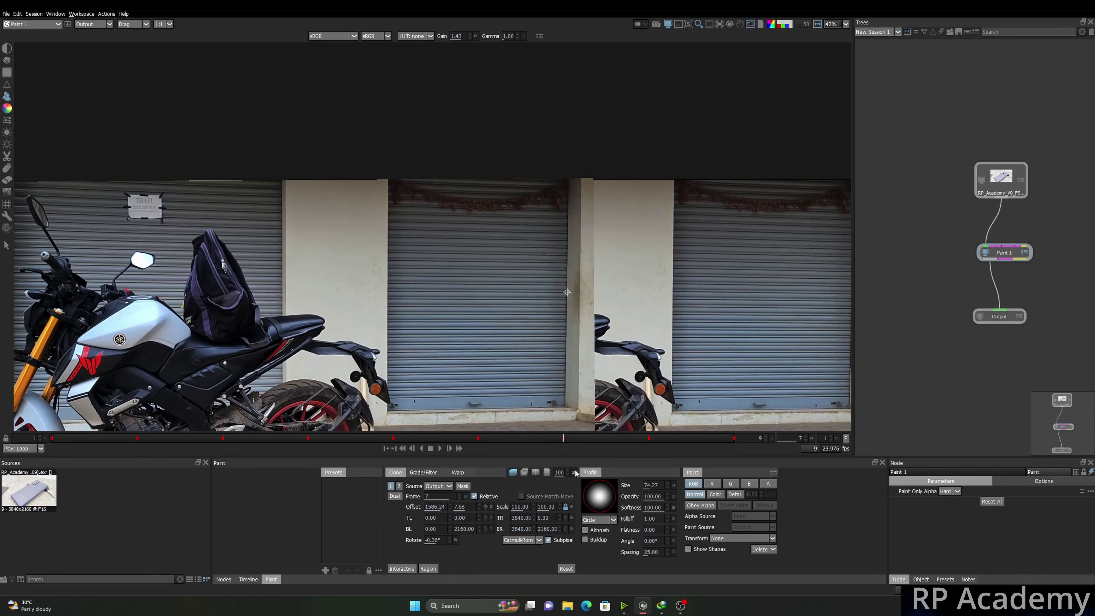
# - Set the source overlay's opacity to 50 and stretch the clone source to a scale of 152.84, 96.92 to fit the wider shutter
pyautogui.moveTo(575, 473); pyautogui.dragTo(508, 340)
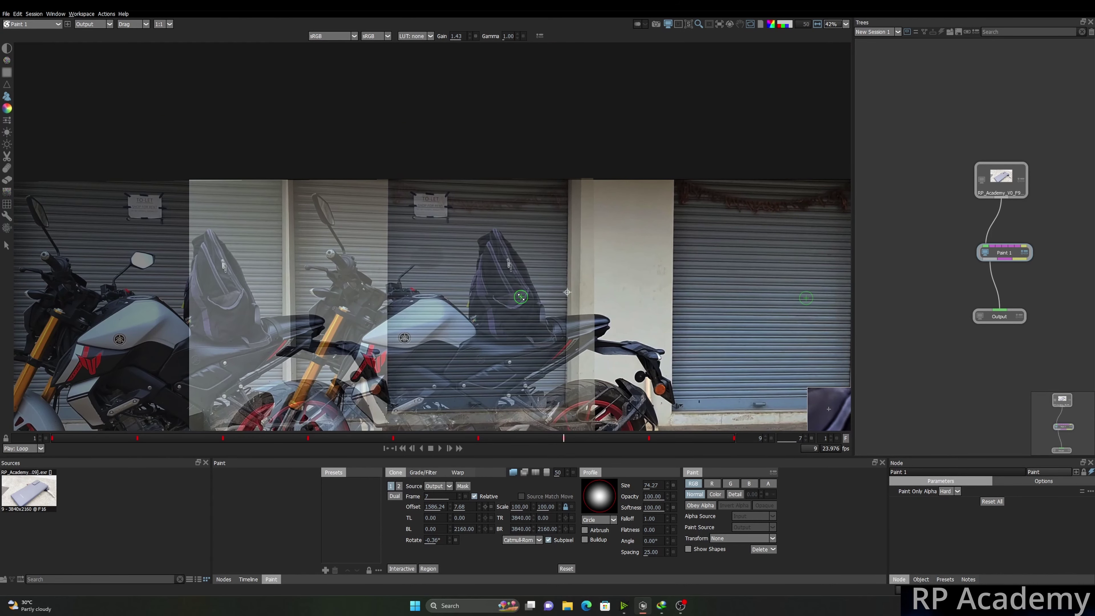
pyautogui.moveTo(527, 294)
pyautogui.mouseDown()
pyautogui.moveTo(466, 299)
pyautogui.moveTo(633, 307)
pyautogui.moveTo(731, 282)
pyautogui.mouseUp()
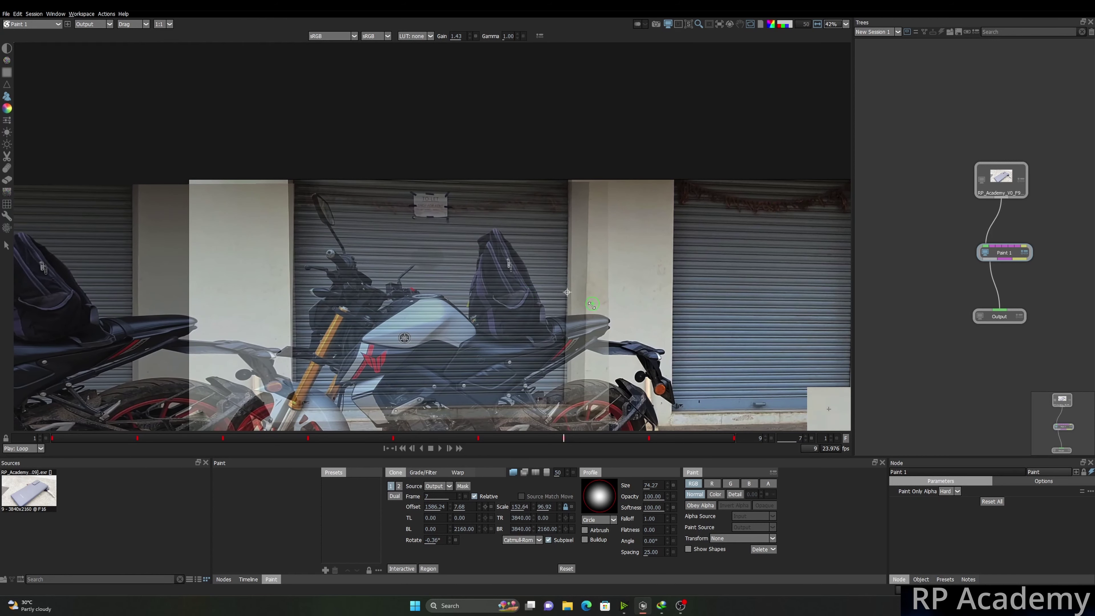
pyautogui.scroll(4, 592, 305)
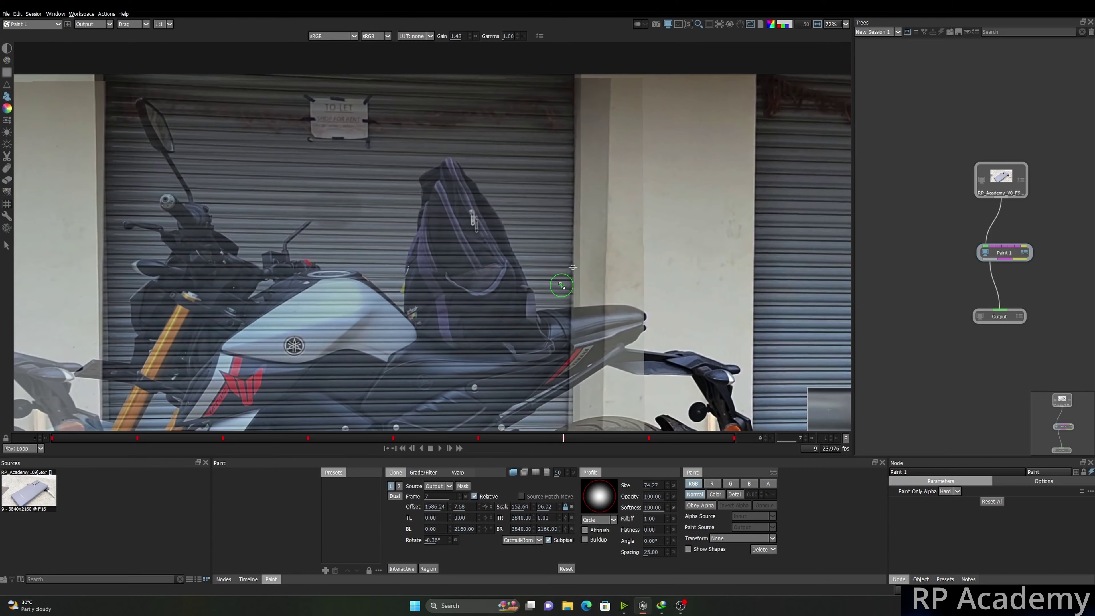
pyautogui.scroll(-3, 561, 285)
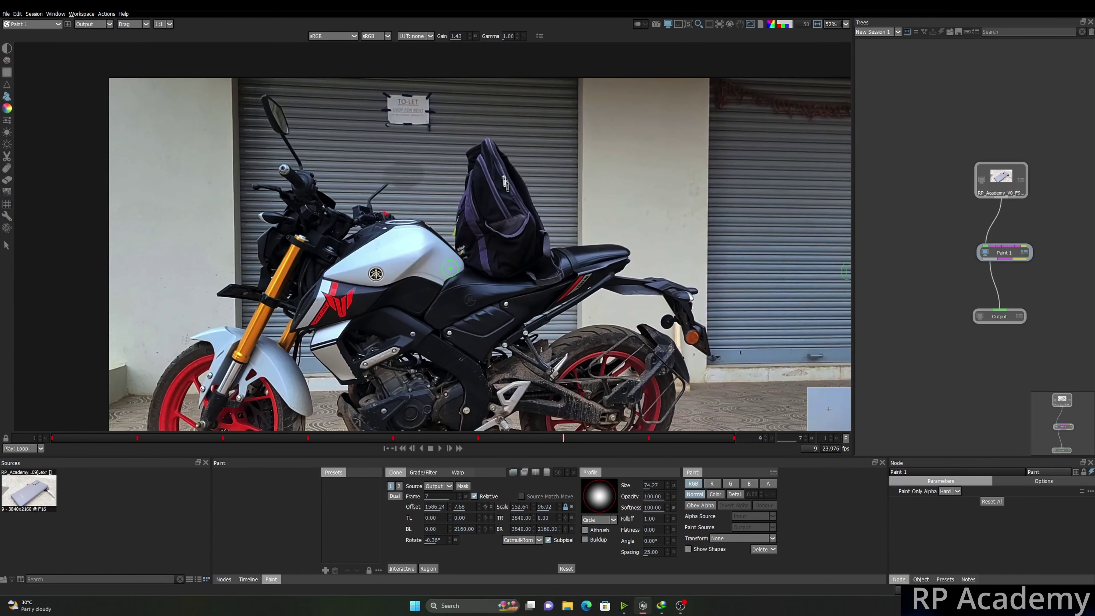
# - Set the source overlay's opacity back to 100 and compare the scaled source with the painted image
pyautogui.press('o')
pyautogui.press('o')
pyautogui.press('o')
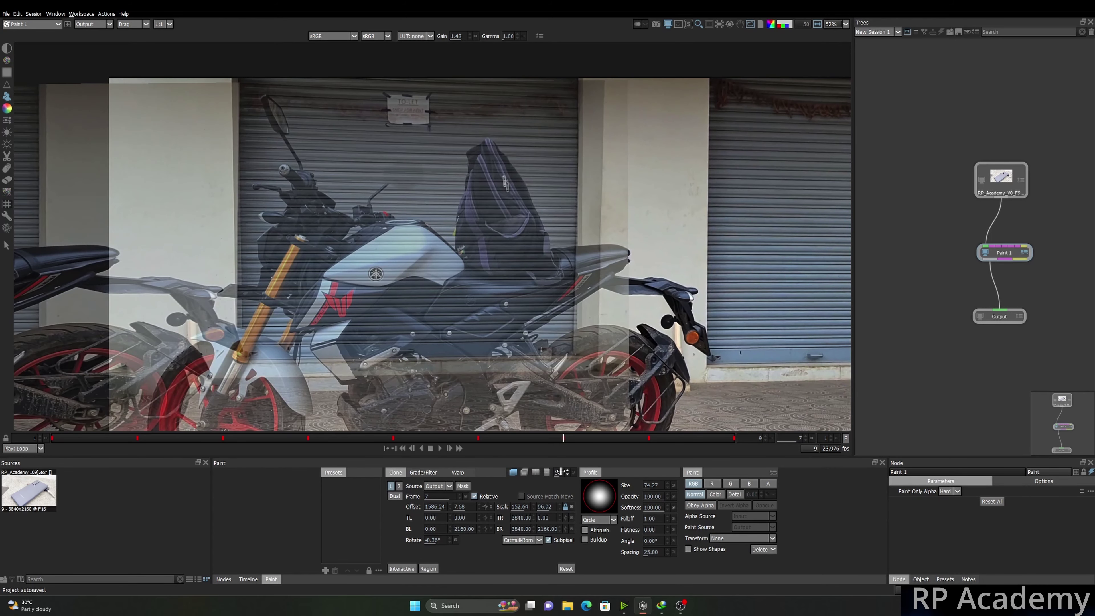
pyautogui.moveTo(561, 472); pyautogui.dragTo(854, 481)
pyautogui.press('o')
pyautogui.scroll(3, 517, 259)
pyautogui.scroll(-5, 451, 331)
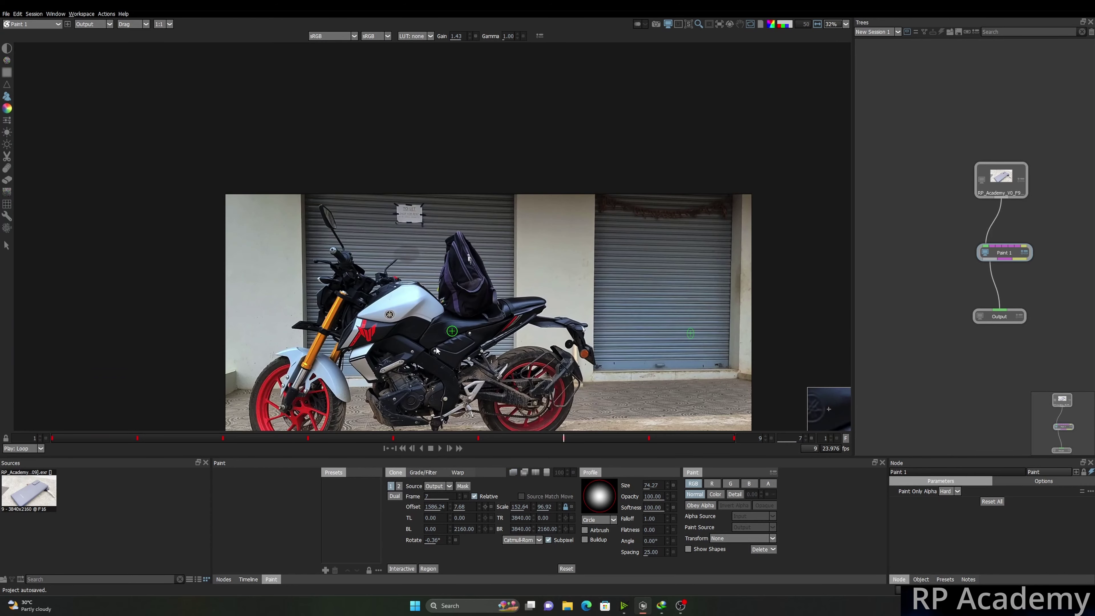
pyautogui.press('o')
pyautogui.press('o')
# - Clone the scaled shutter over the motorcycle's fuel tank and the front of its seat with a brush size of 342.71
pyautogui.moveTo(385, 333)
pyautogui.mouseDown()
pyautogui.moveTo(362, 318)
pyautogui.moveTo(433, 316)
pyautogui.moveTo(398, 300)
pyautogui.moveTo(373, 316)
pyautogui.moveTo(350, 310)
pyautogui.moveTo(344, 348)
pyautogui.moveTo(335, 342)
pyautogui.moveTo(398, 356)
pyautogui.moveTo(389, 364)
pyautogui.moveTo(380, 364)
pyautogui.moveTo(445, 349)
pyautogui.moveTo(450, 334)
pyautogui.moveTo(459, 356)
pyautogui.moveTo(475, 347)
pyautogui.moveTo(468, 367)
pyautogui.moveTo(502, 326)
pyautogui.moveTo(473, 317)
pyautogui.moveTo(475, 306)
pyautogui.moveTo(343, 290)
pyautogui.mouseUp()
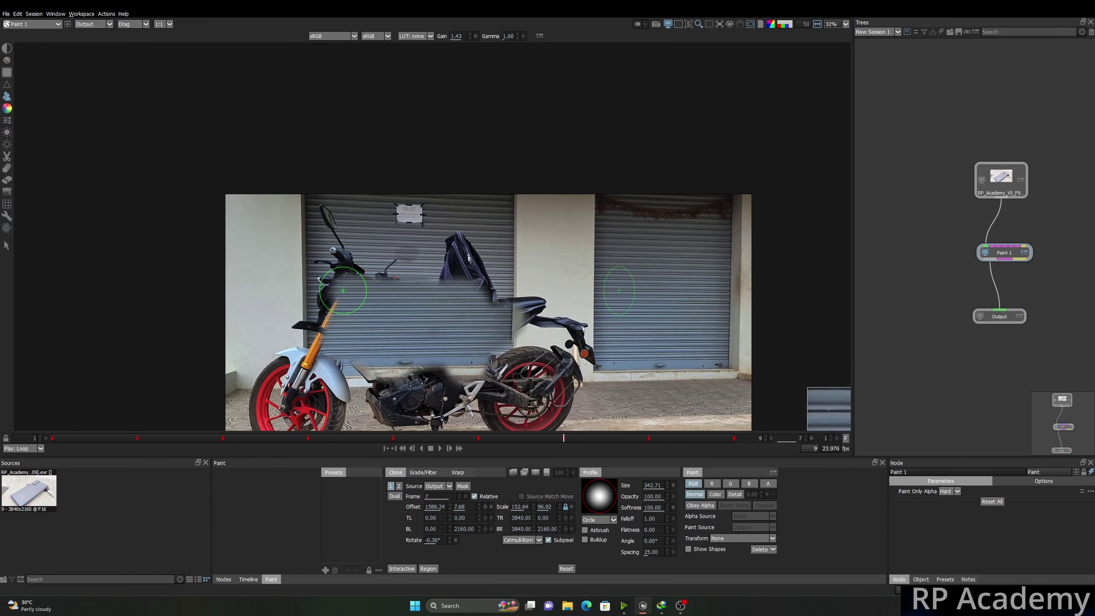
pyautogui.scroll(3, 385, 342)
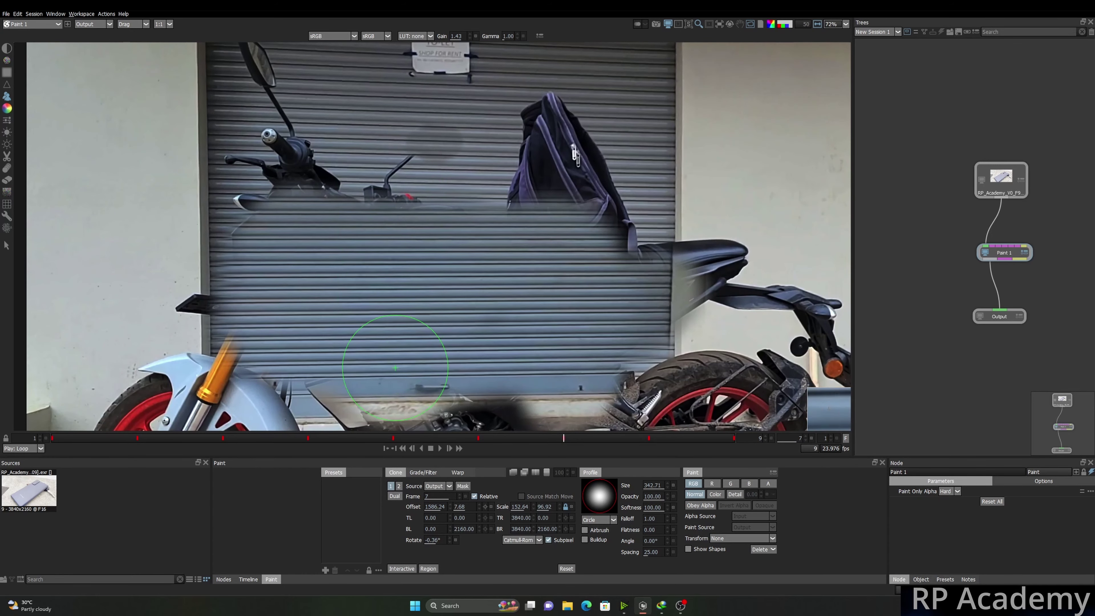
pyautogui.scroll(-2, 413, 207)
pyautogui.scroll(-4, 488, 267)
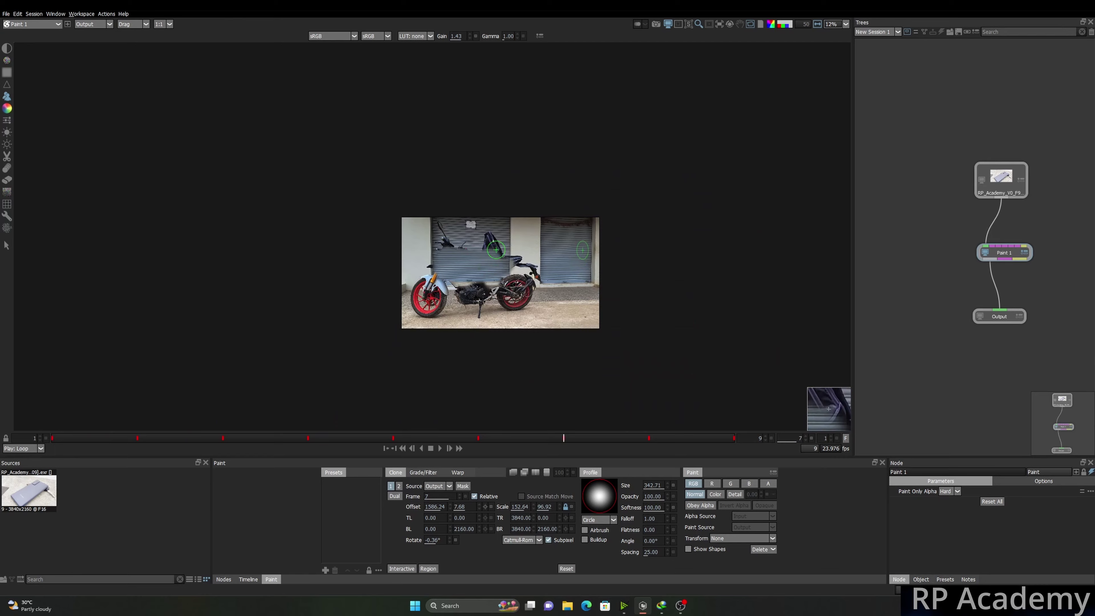
# - Clone shutter, ledge and pavement over the backpack, the rest of the seat, the fork and the upper engine
pyautogui.scroll(6, 484, 227)
pyautogui.moveTo(484, 227)
pyautogui.mouseDown()
pyautogui.moveTo(503, 212)
pyautogui.moveTo(488, 192)
pyautogui.moveTo(539, 282)
pyautogui.moveTo(571, 304)
pyautogui.moveTo(624, 309)
pyautogui.moveTo(522, 233)
pyautogui.moveTo(501, 169)
pyautogui.moveTo(473, 174)
pyautogui.moveTo(446, 251)
pyautogui.moveTo(326, 270)
pyautogui.moveTo(275, 230)
pyautogui.moveTo(238, 221)
pyautogui.moveTo(230, 293)
pyautogui.moveTo(243, 336)
pyautogui.moveTo(239, 162)
pyautogui.moveTo(313, 250)
pyautogui.moveTo(236, 233)
pyautogui.moveTo(550, 244)
pyautogui.moveTo(461, 239)
pyautogui.moveTo(615, 239)
pyautogui.mouseUp()
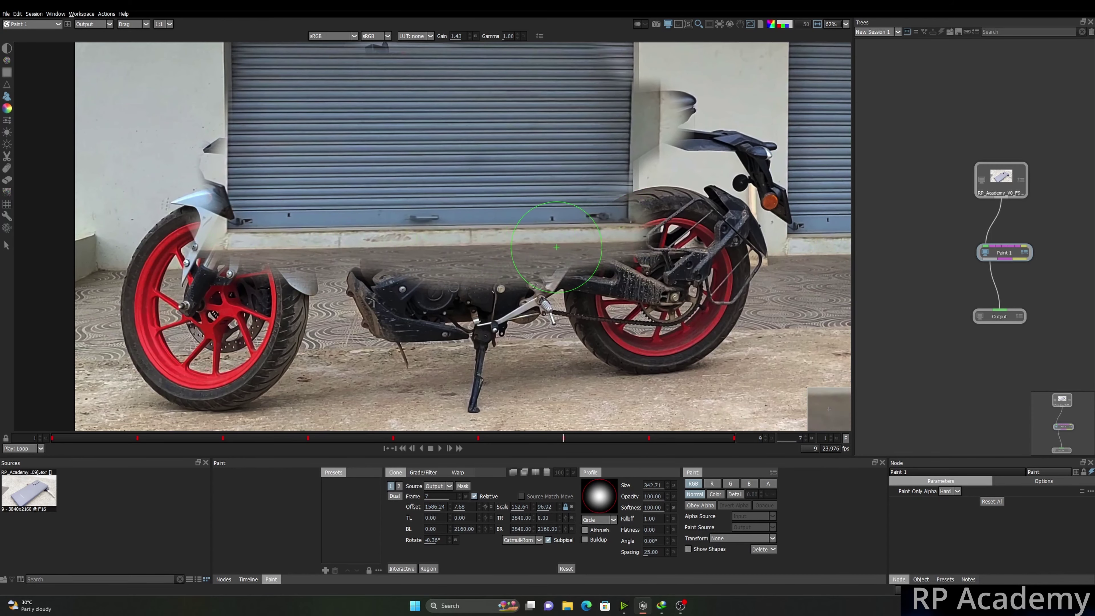
pyautogui.scroll(-4, 615, 238)
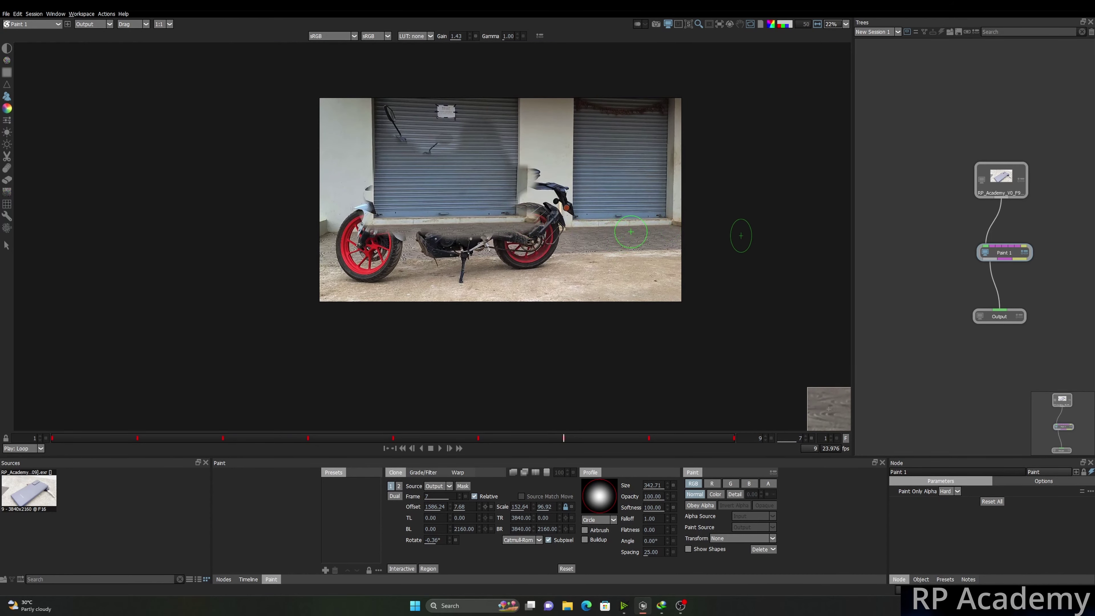
# - Clone pavement and ground over the lower engine, the inner part of the rear wheel and most of the front wheel
pyautogui.scroll(4, 464, 233)
pyautogui.moveTo(464, 235)
pyautogui.mouseDown()
pyautogui.moveTo(387, 235)
pyautogui.moveTo(378, 254)
pyautogui.moveTo(363, 253)
pyautogui.moveTo(419, 276)
pyautogui.moveTo(503, 265)
pyautogui.moveTo(544, 235)
pyautogui.moveTo(575, 262)
pyautogui.moveTo(541, 256)
pyautogui.moveTo(565, 291)
pyautogui.moveTo(619, 292)
pyautogui.moveTo(641, 264)
pyautogui.moveTo(619, 268)
pyautogui.moveTo(616, 187)
pyautogui.mouseUp()
pyautogui.moveTo(232, 190); pyautogui.dragTo(245, 143)
pyautogui.scroll(-3, 287, 230)
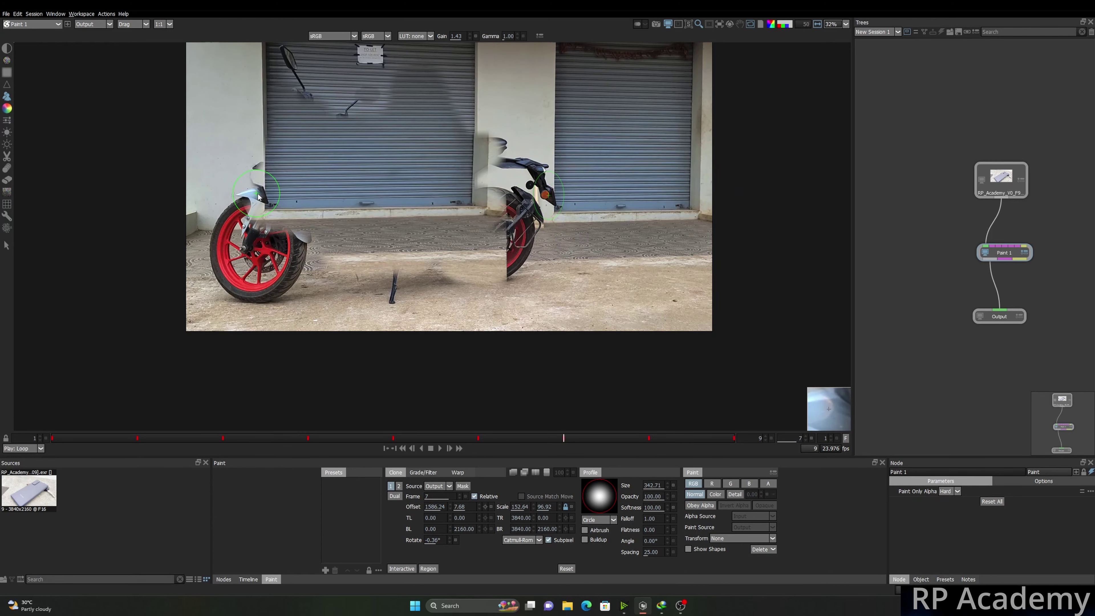
pyautogui.moveTo(276, 256)
pyautogui.mouseDown()
pyautogui.moveTo(239, 293)
pyautogui.moveTo(228, 252)
pyautogui.mouseUp()
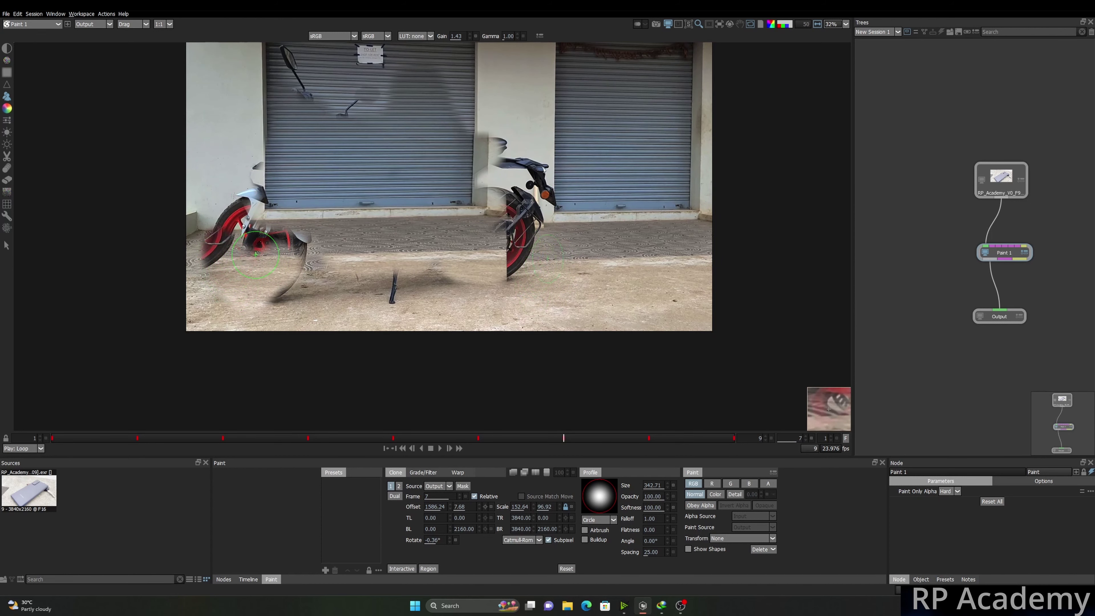
pyautogui.scroll(-1, 340, 274)
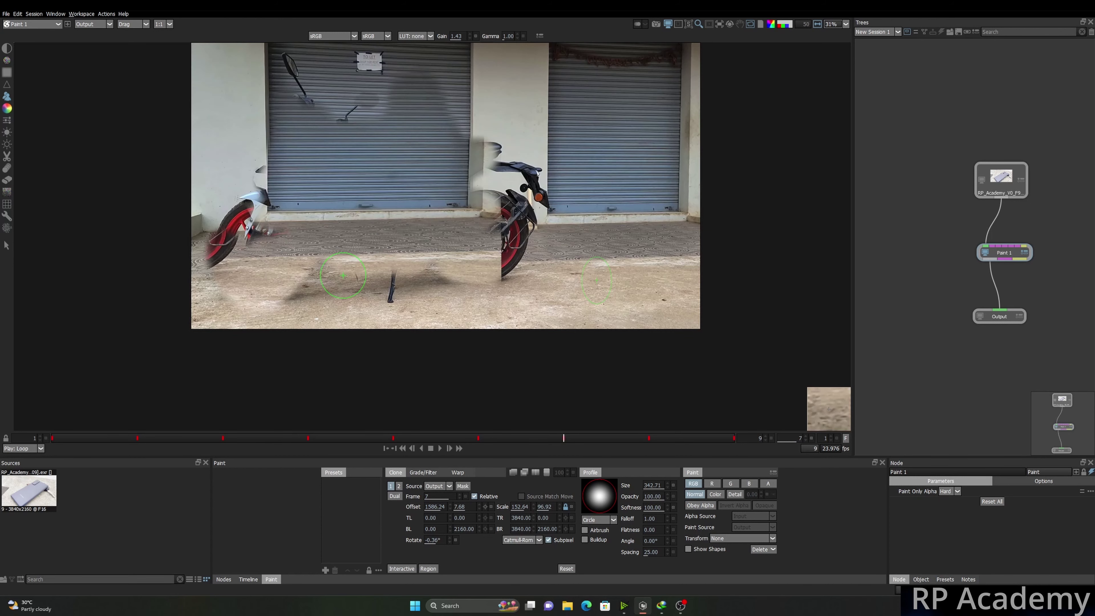
# - Compare the original motorcycle photo with the painted result by switching between the input and output views
pyautogui.press('1')
pyautogui.press('2')
pyautogui.moveTo(381, 237); pyautogui.dragTo(412, 320)
pyautogui.press('1')
pyautogui.press('2')
pyautogui.press('1')
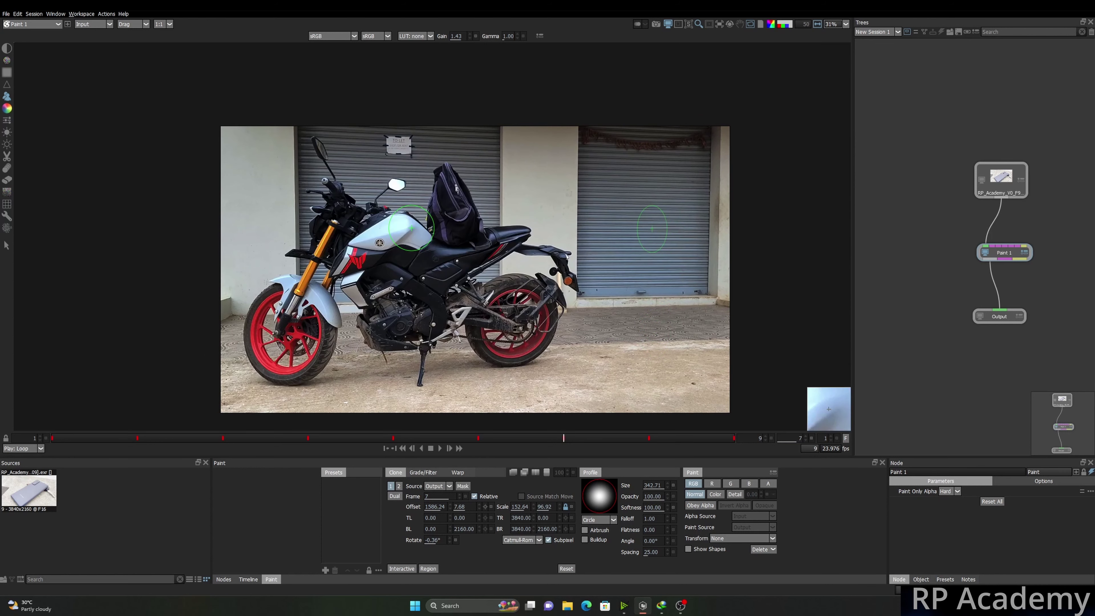
pyautogui.press('2')
pyautogui.press('1')
pyautogui.press('2')
pyautogui.press('1')
pyautogui.press('o')
pyautogui.press('i')
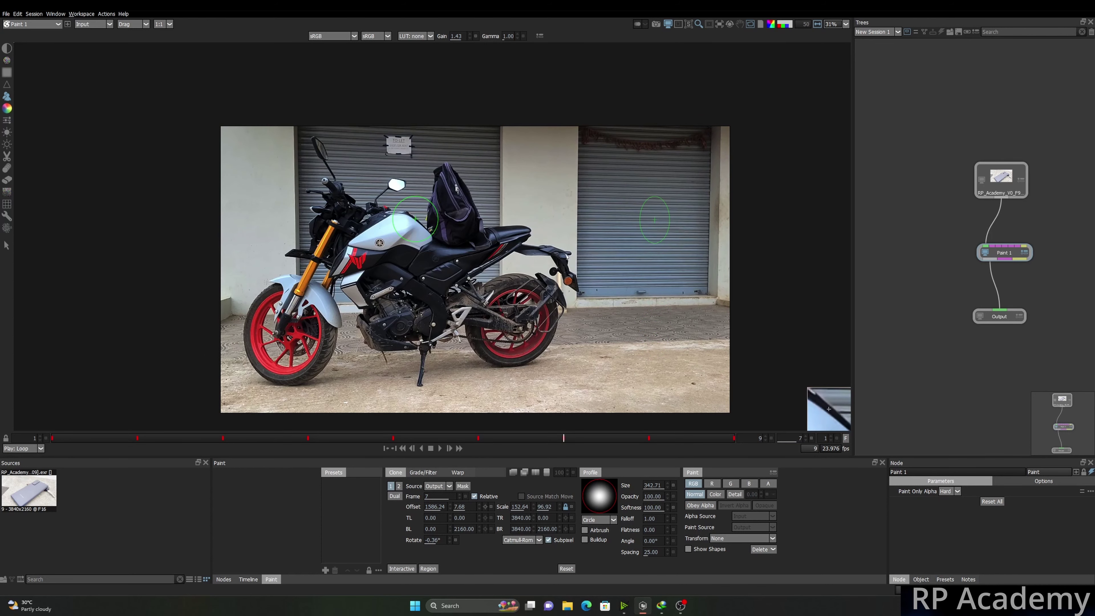
pyautogui.press('o')
pyautogui.press('i')
pyautogui.press('o')
pyautogui.press('i')
pyautogui.press('o')
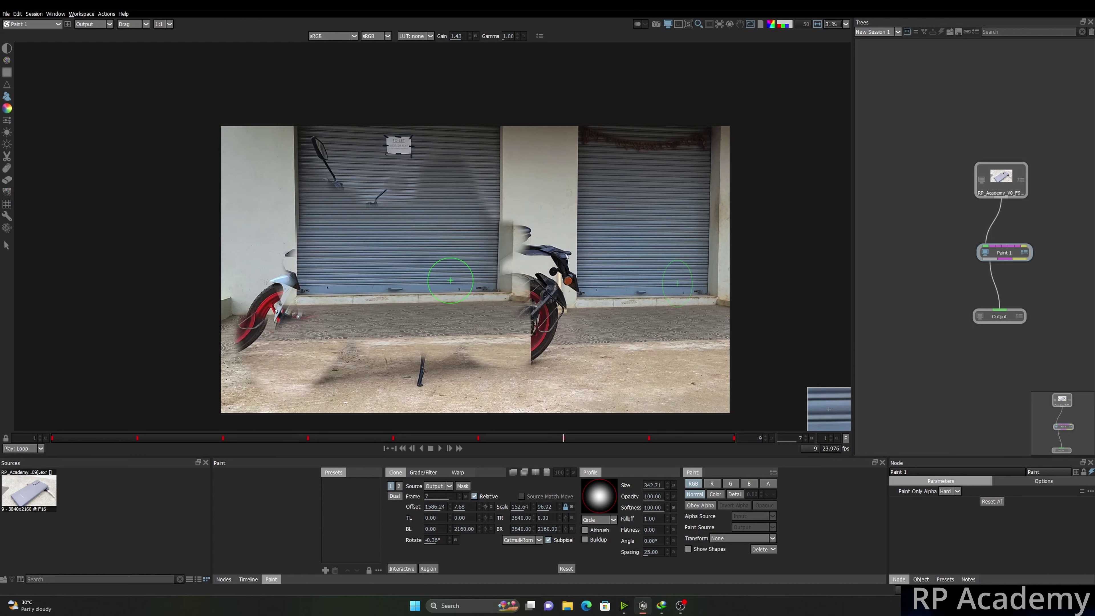
# - On frame 4, overlay the clone source at 50 opacity and shift it horizontally to an offset of -1158.54, 0.00
pyautogui.scroll(2, 505, 316)
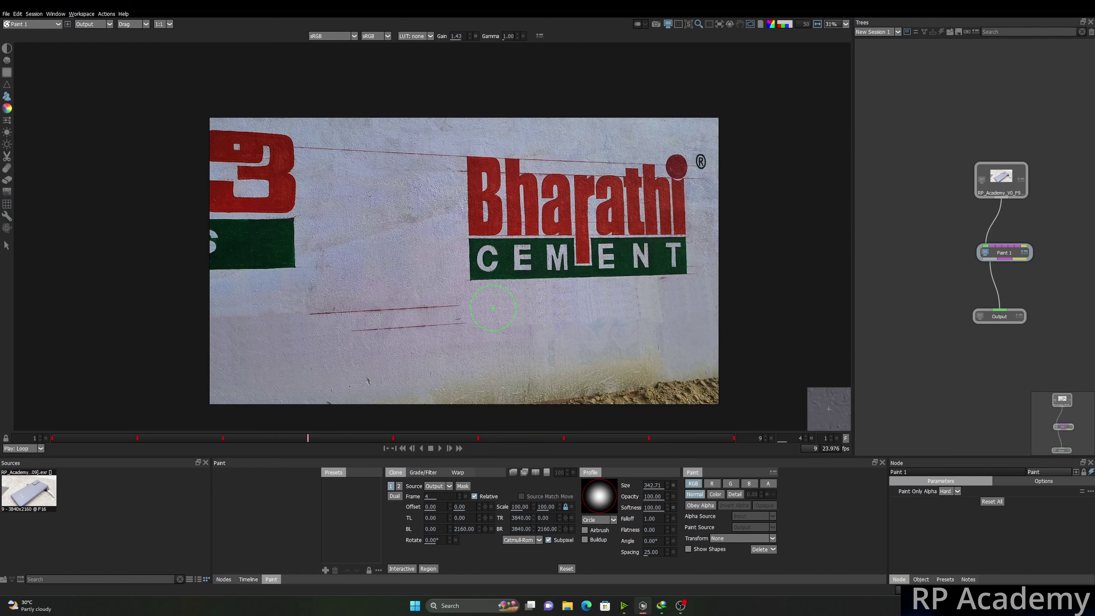
pyautogui.scroll(1, 440, 321)
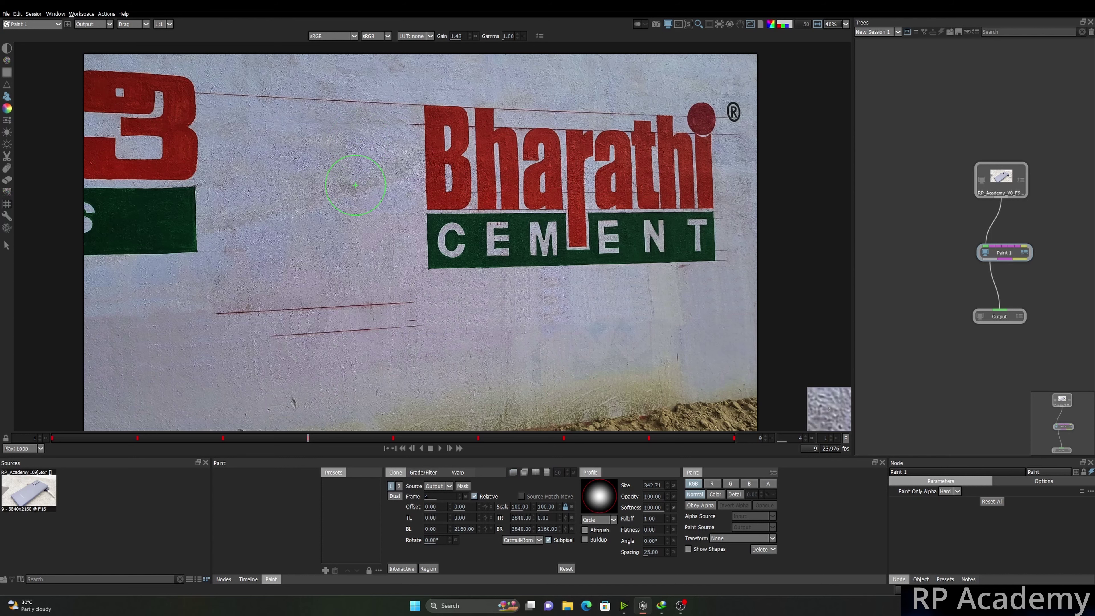
pyautogui.press('o')
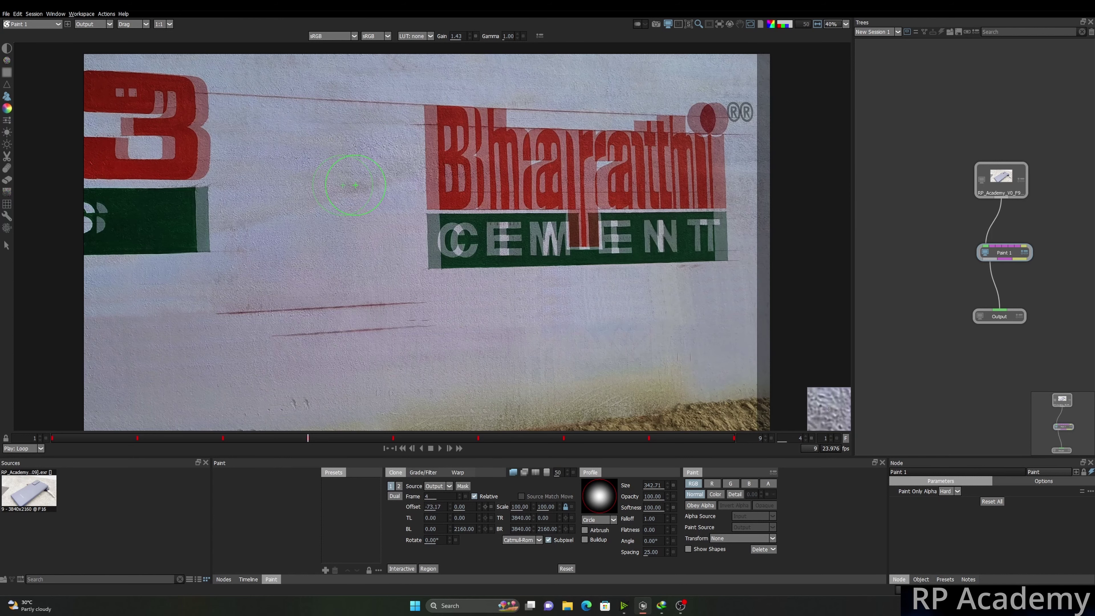
pyautogui.press('Left')
pyautogui.press('Left')
pyautogui.press('Left')
pyautogui.press('Left')
pyautogui.press('Left')
pyautogui.press('Left')
pyautogui.press('Left')
pyautogui.press('Left')
pyautogui.press('Left')
pyautogui.press('Left')
pyautogui.press('Left')
pyautogui.press('Left')
pyautogui.press('Left')
pyautogui.press('Left')
pyautogui.press('Left')
pyautogui.press('Left')
pyautogui.press('Left')
pyautogui.press('Left')
pyautogui.press('Left')
pyautogui.press('Left')
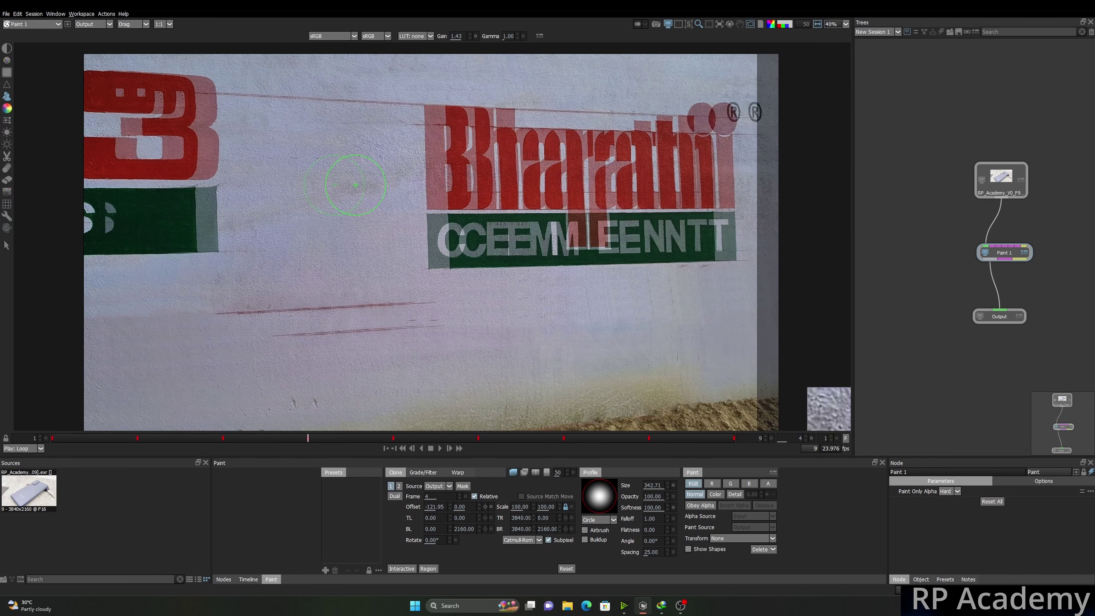
pyautogui.press('Right')
pyautogui.press('Right')
pyautogui.press('Right')
pyautogui.press('Right')
pyautogui.press('Right')
pyautogui.press('Right')
pyautogui.press('Right')
pyautogui.press('Right')
pyautogui.press('Right')
pyautogui.press('Right')
pyautogui.press('Right')
pyautogui.press('Right')
pyautogui.press('Right')
pyautogui.press('Right')
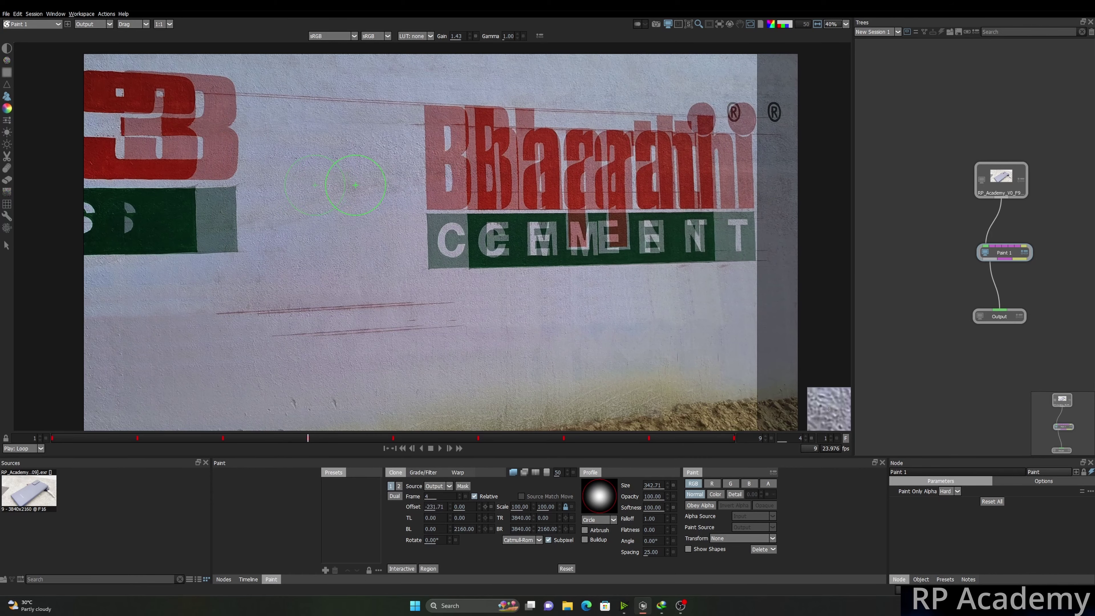
pyautogui.press('Right')
pyautogui.press('Right')
pyautogui.press('Right')
pyautogui.press('Right')
pyautogui.press('Right')
pyautogui.press('Right')
pyautogui.press('Right')
pyautogui.press('Right')
pyautogui.press('Right')
pyautogui.press('Right')
pyautogui.press('Right')
pyautogui.press('Right')
pyautogui.press('Right')
pyautogui.press('Right')
pyautogui.press('Right')
pyautogui.press('Right')
pyautogui.press('Right')
pyautogui.press('Right')
pyautogui.press('Right')
pyautogui.press('Right')
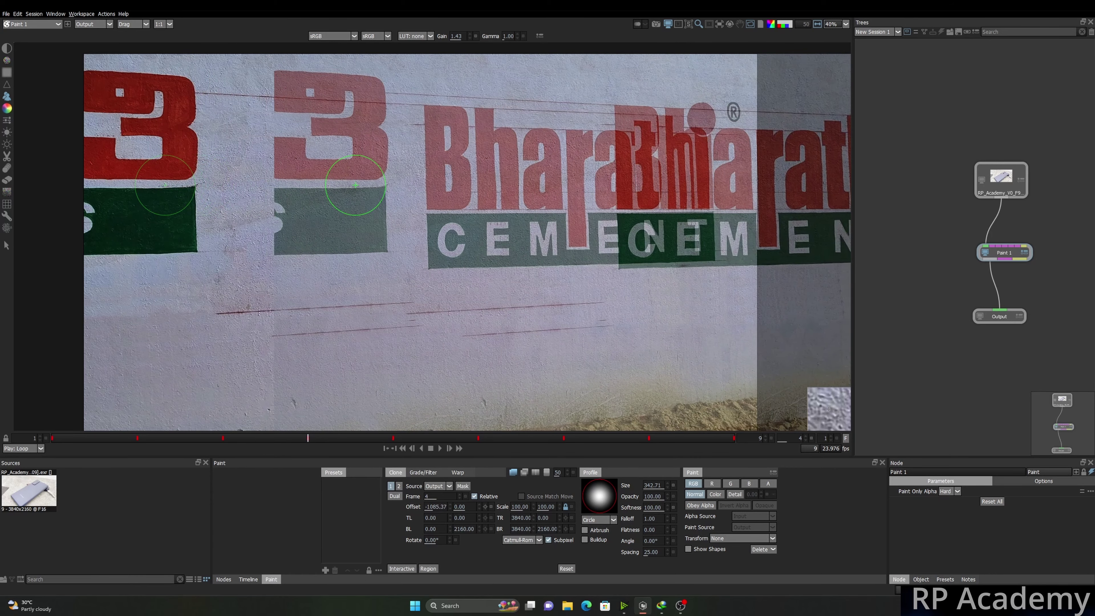
pyautogui.press('Right')
pyautogui.press('Right')
pyautogui.press('Right')
pyautogui.press('Right')
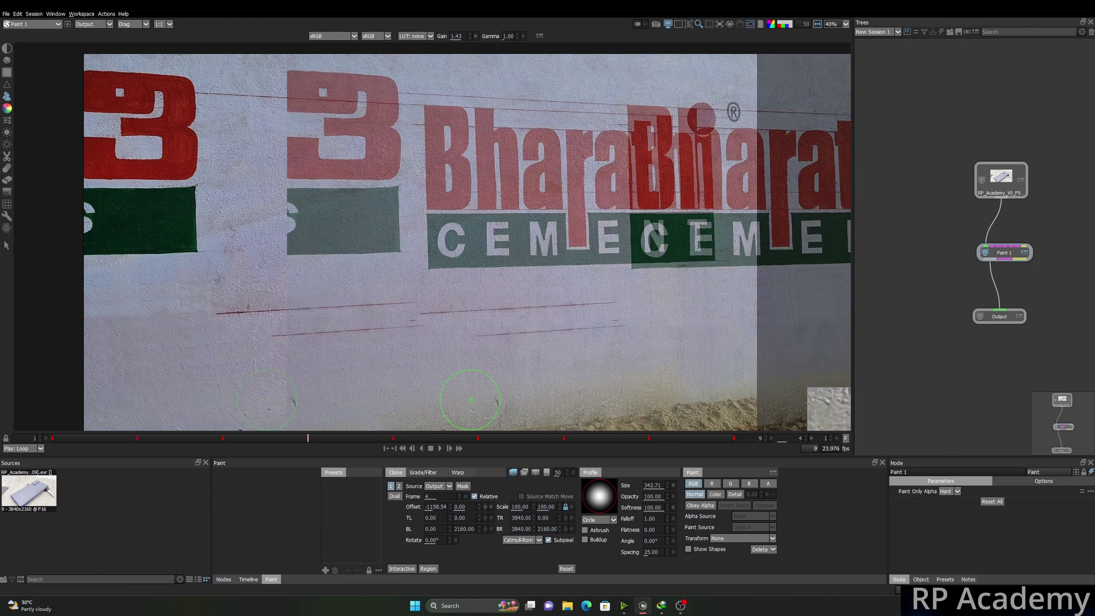
# - Hide the source overlay and clone blank wall over the left half of the Bharathi Cement lettering
pyautogui.click(557, 471)
pyautogui.scroll(3, 462, 145)
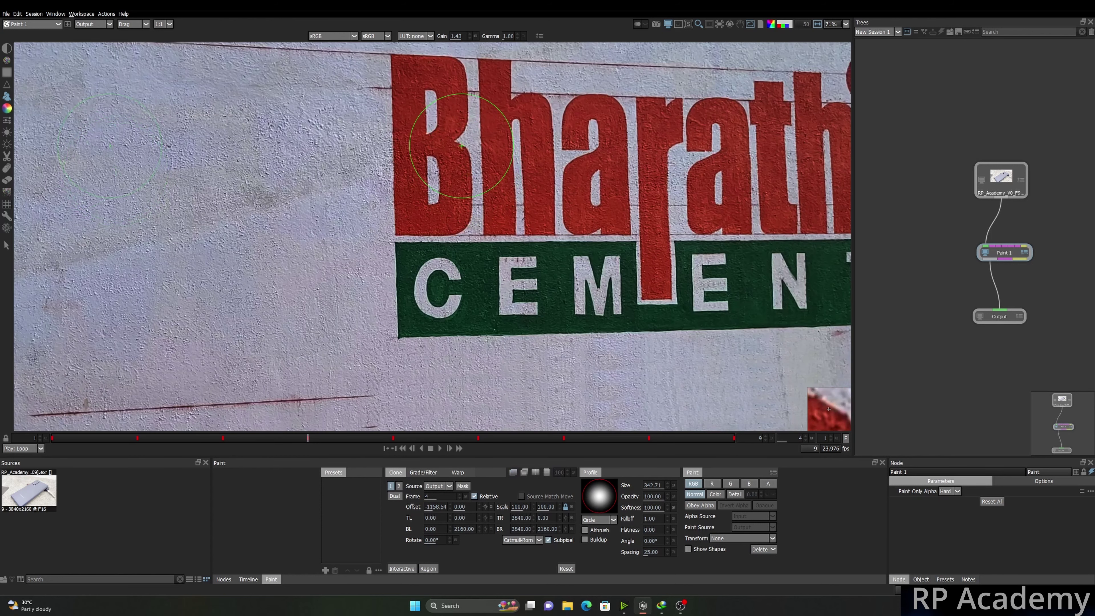
pyautogui.press('o')
pyautogui.press('o')
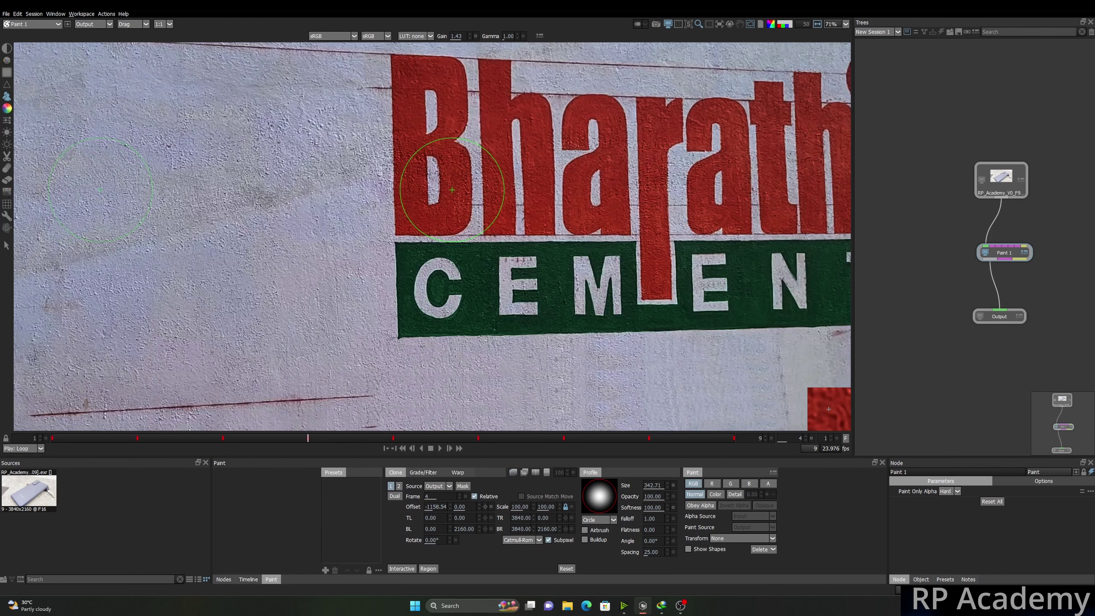
pyautogui.moveTo(454, 177)
pyautogui.mouseDown()
pyautogui.moveTo(444, 142)
pyautogui.moveTo(424, 124)
pyautogui.moveTo(427, 276)
pyautogui.mouseUp()
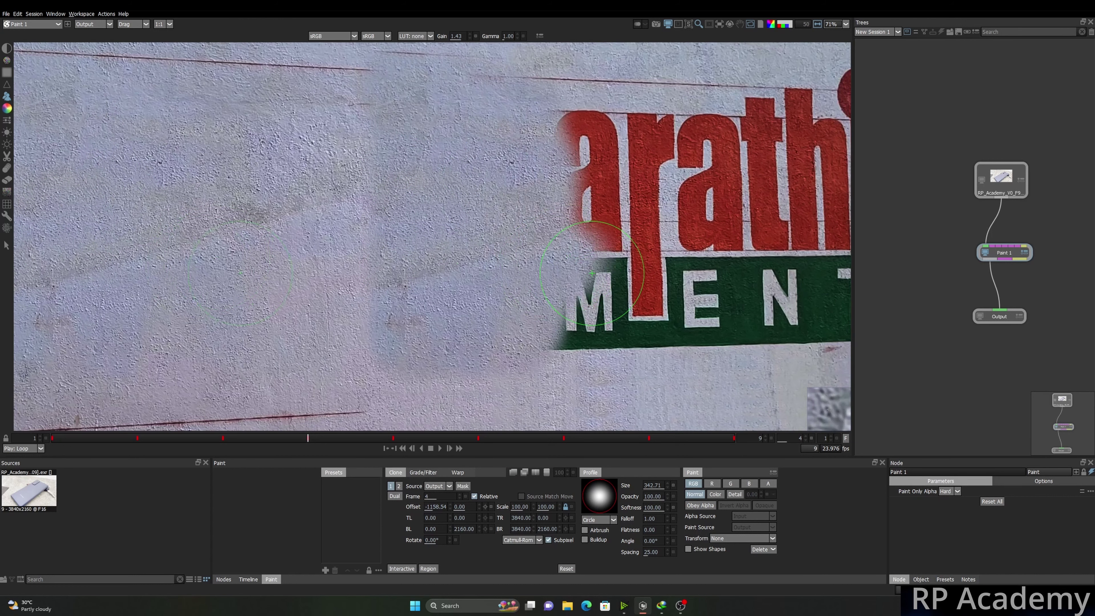
pyautogui.moveTo(612, 259)
pyautogui.mouseDown()
pyautogui.moveTo(628, 316)
pyautogui.moveTo(604, 173)
pyautogui.moveTo(582, 123)
pyautogui.moveTo(600, 120)
pyautogui.mouseUp()
# - Inspect the cloned wall area on frame 4 by comparing it with the original image
pyautogui.scroll(-5, 597, 224)
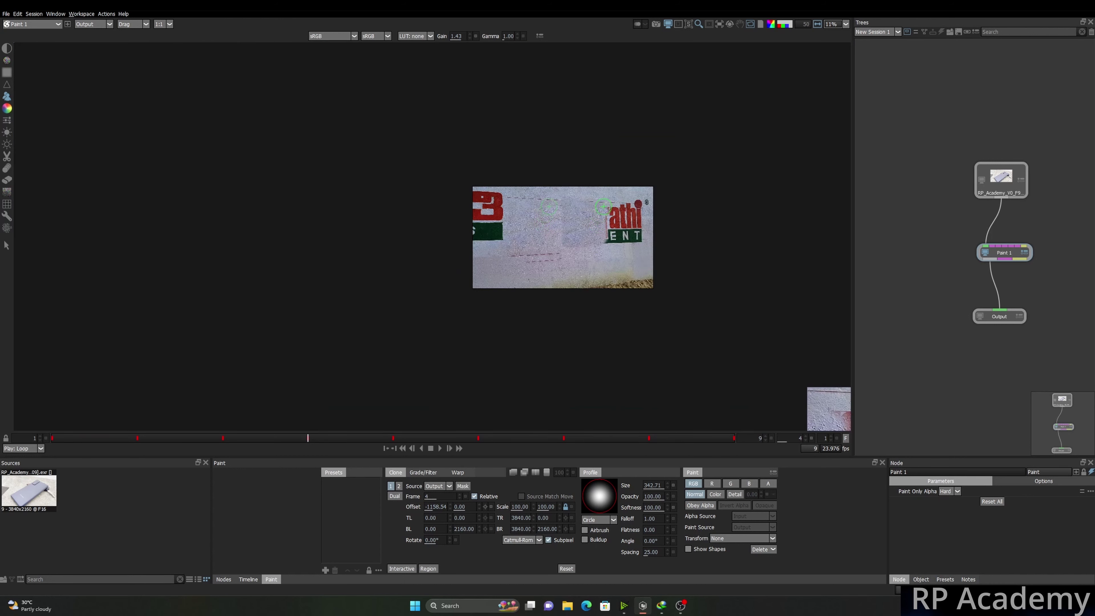
pyautogui.scroll(3, 604, 206)
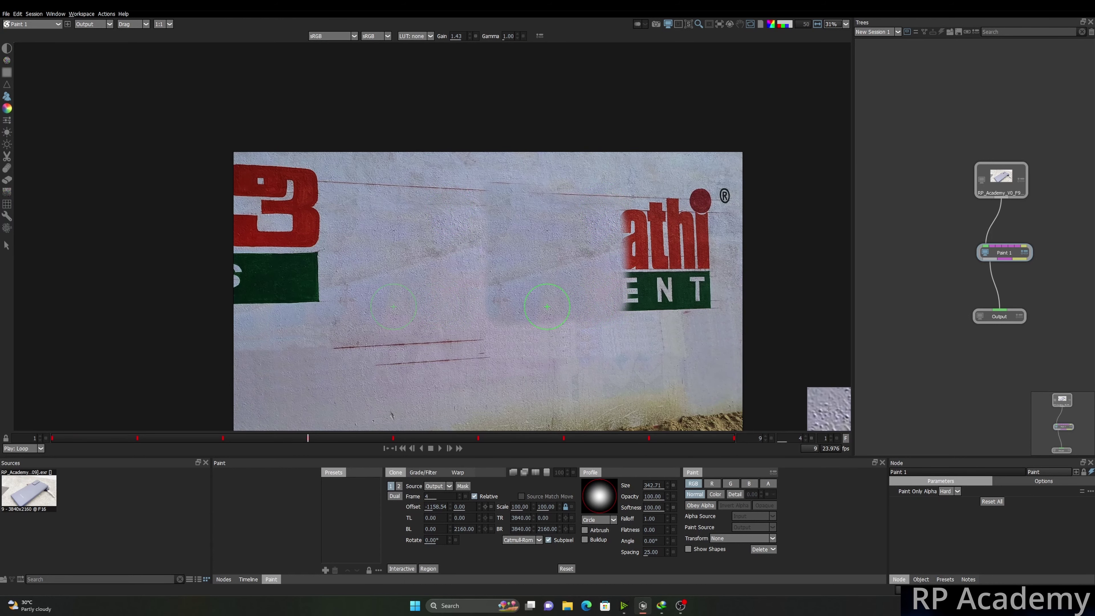
pyautogui.press('1')
pyautogui.press('3')
pyautogui.scroll(-4, 557, 304)
pyautogui.scroll(5, 534, 309)
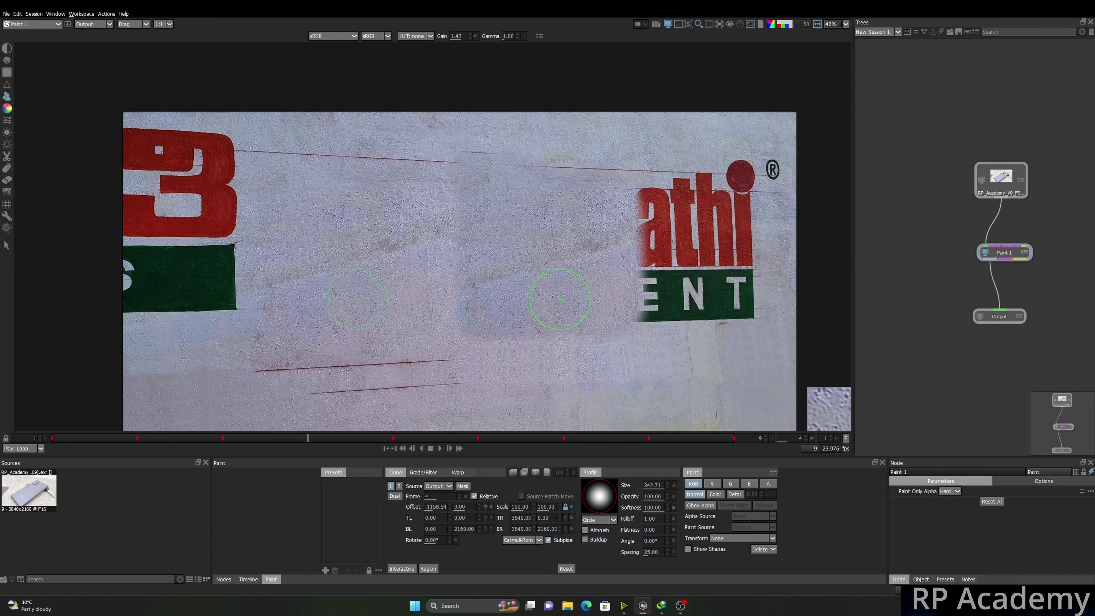
pyautogui.press('1')
pyautogui.press('3')
pyautogui.moveTo(560, 299); pyautogui.dragTo(541, 271)
pyautogui.press('1')
pyautogui.press('3')
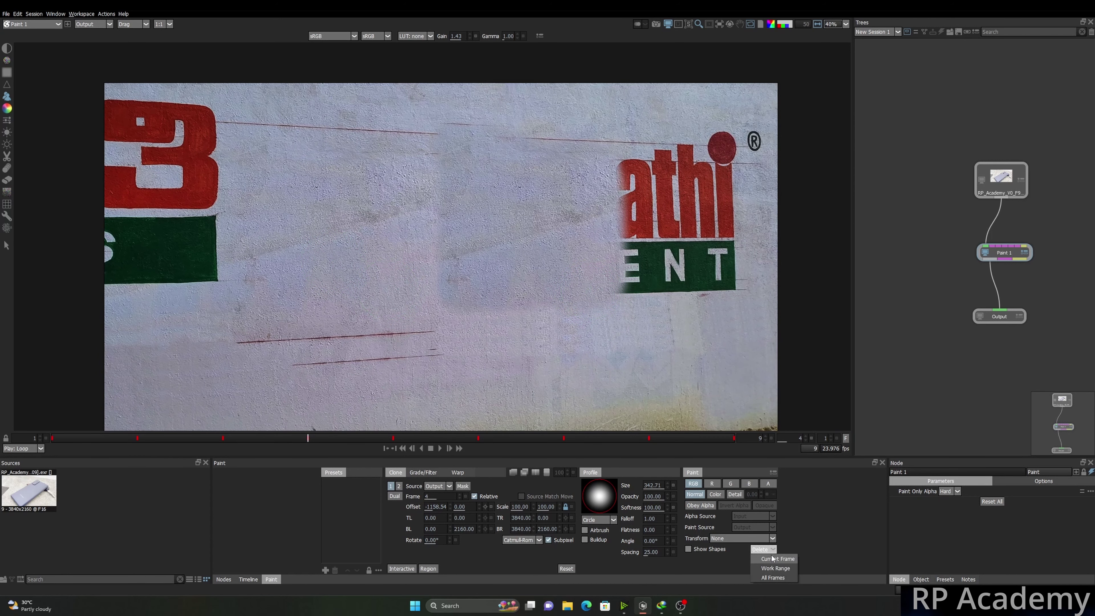
# - Delete all paint on the current frame, 4, and reset the clone source settings
pyautogui.click(777, 559)
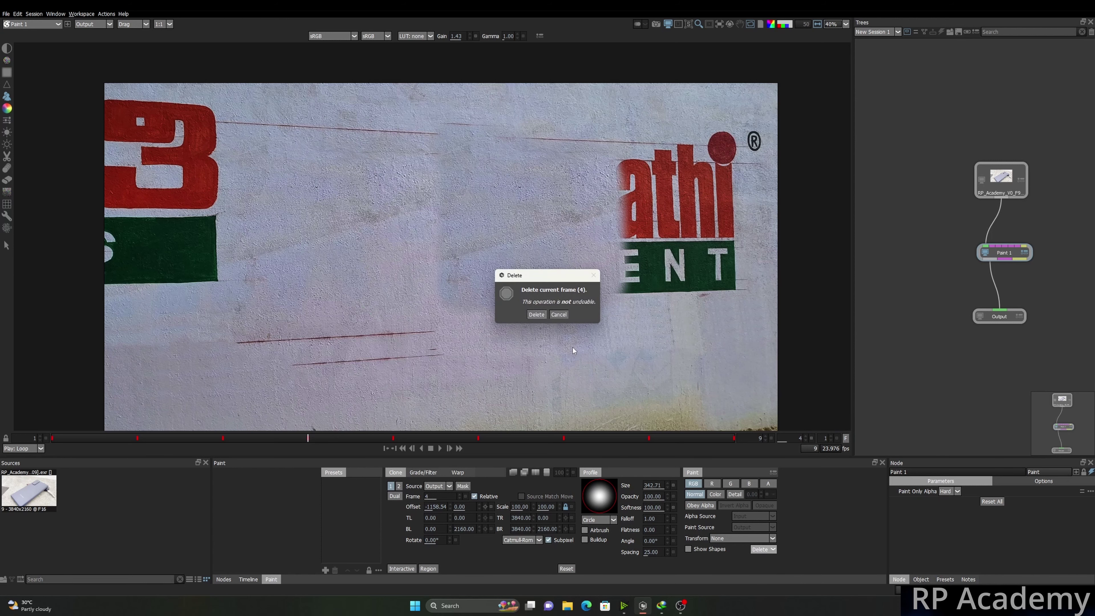
pyautogui.click(535, 312)
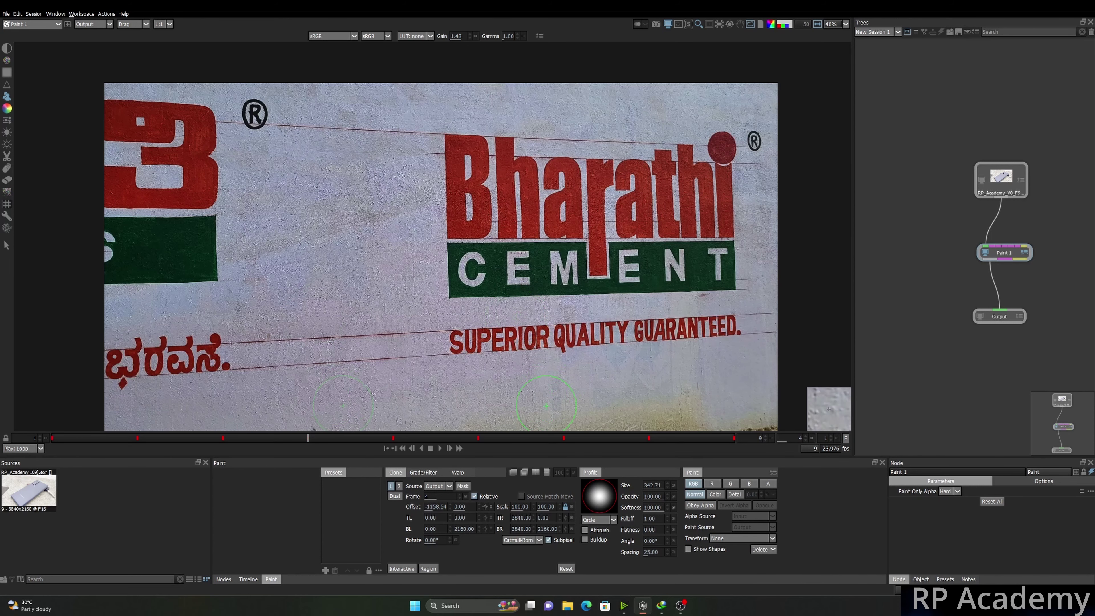
pyautogui.click(566, 568)
# - Show the source overlay on the Bharathi Cement wall and set its opacity to 50
pyautogui.scroll(2, 473, 244)
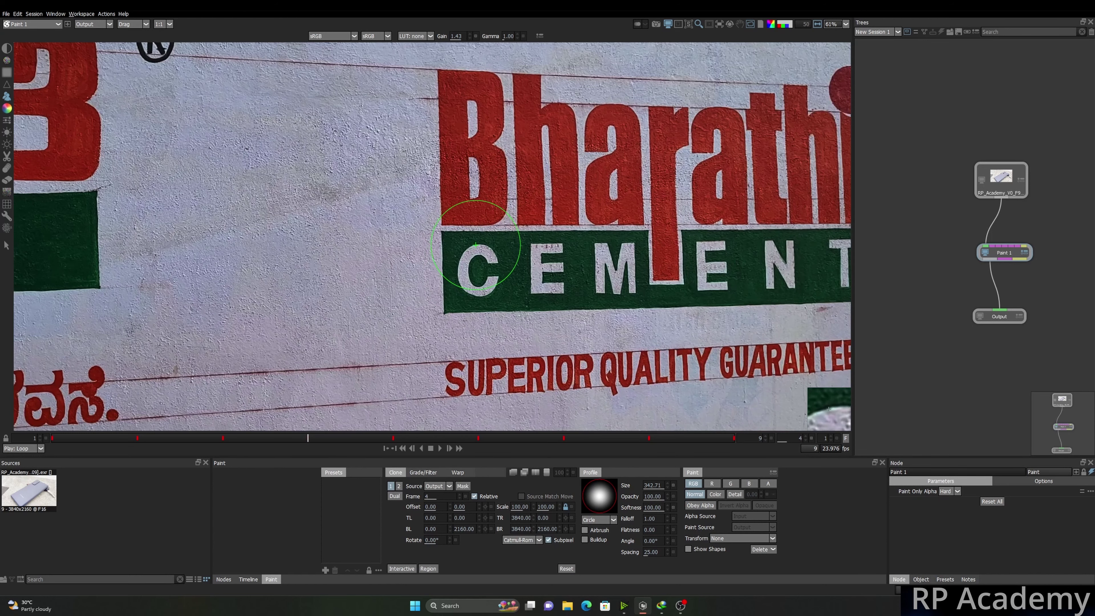
pyautogui.scroll(-1, 473, 244)
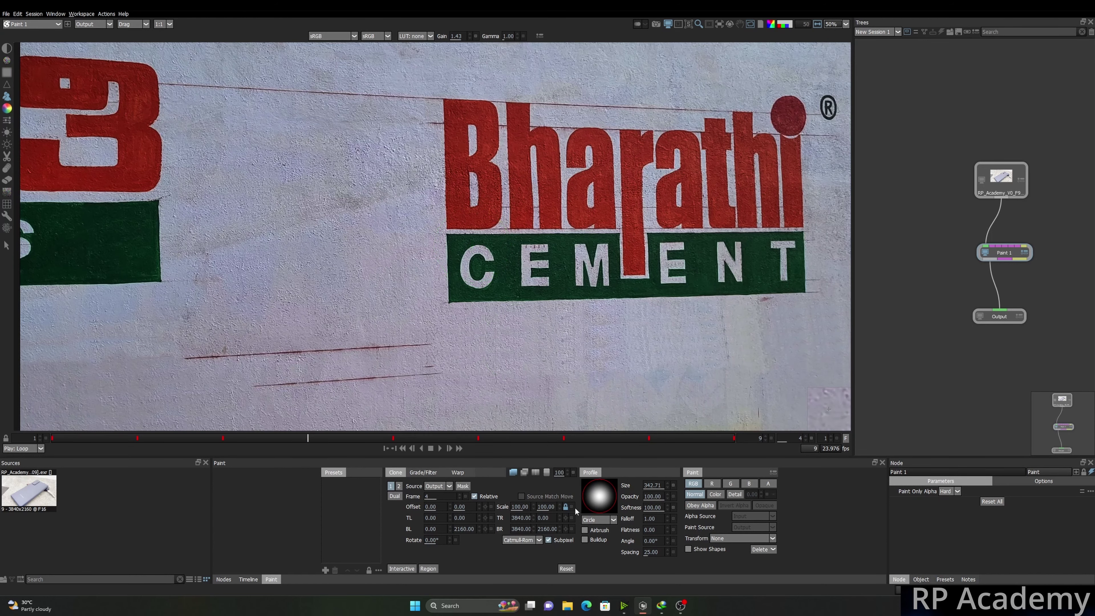
pyautogui.click(573, 473)
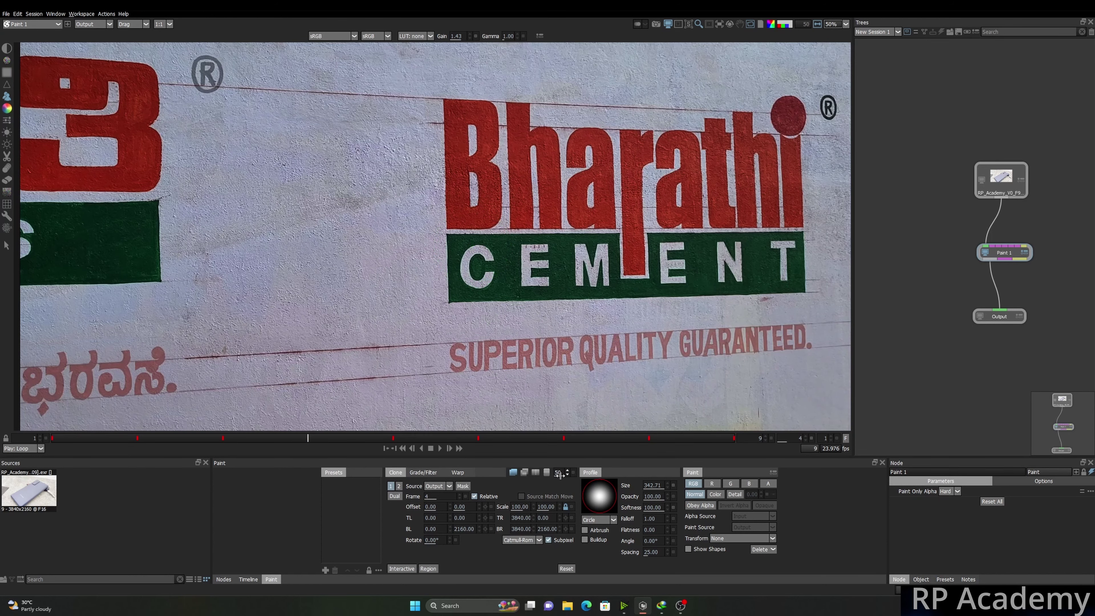
pyautogui.press('1')
pyautogui.press('1')
pyautogui.scroll(-2, 502, 271)
pyautogui.moveTo(502, 271); pyautogui.dragTo(470, 247)
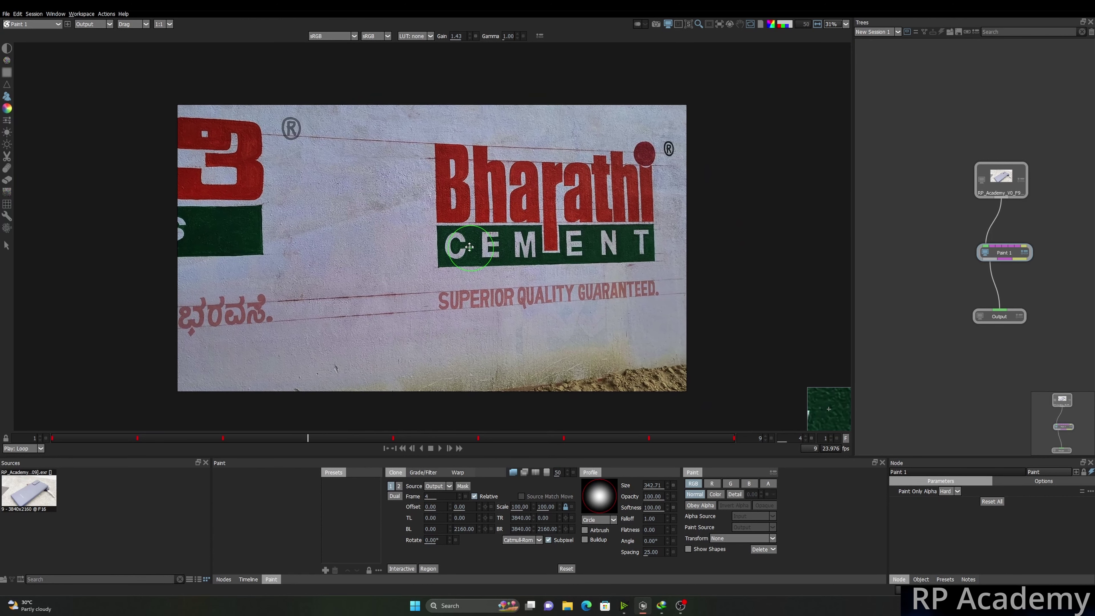